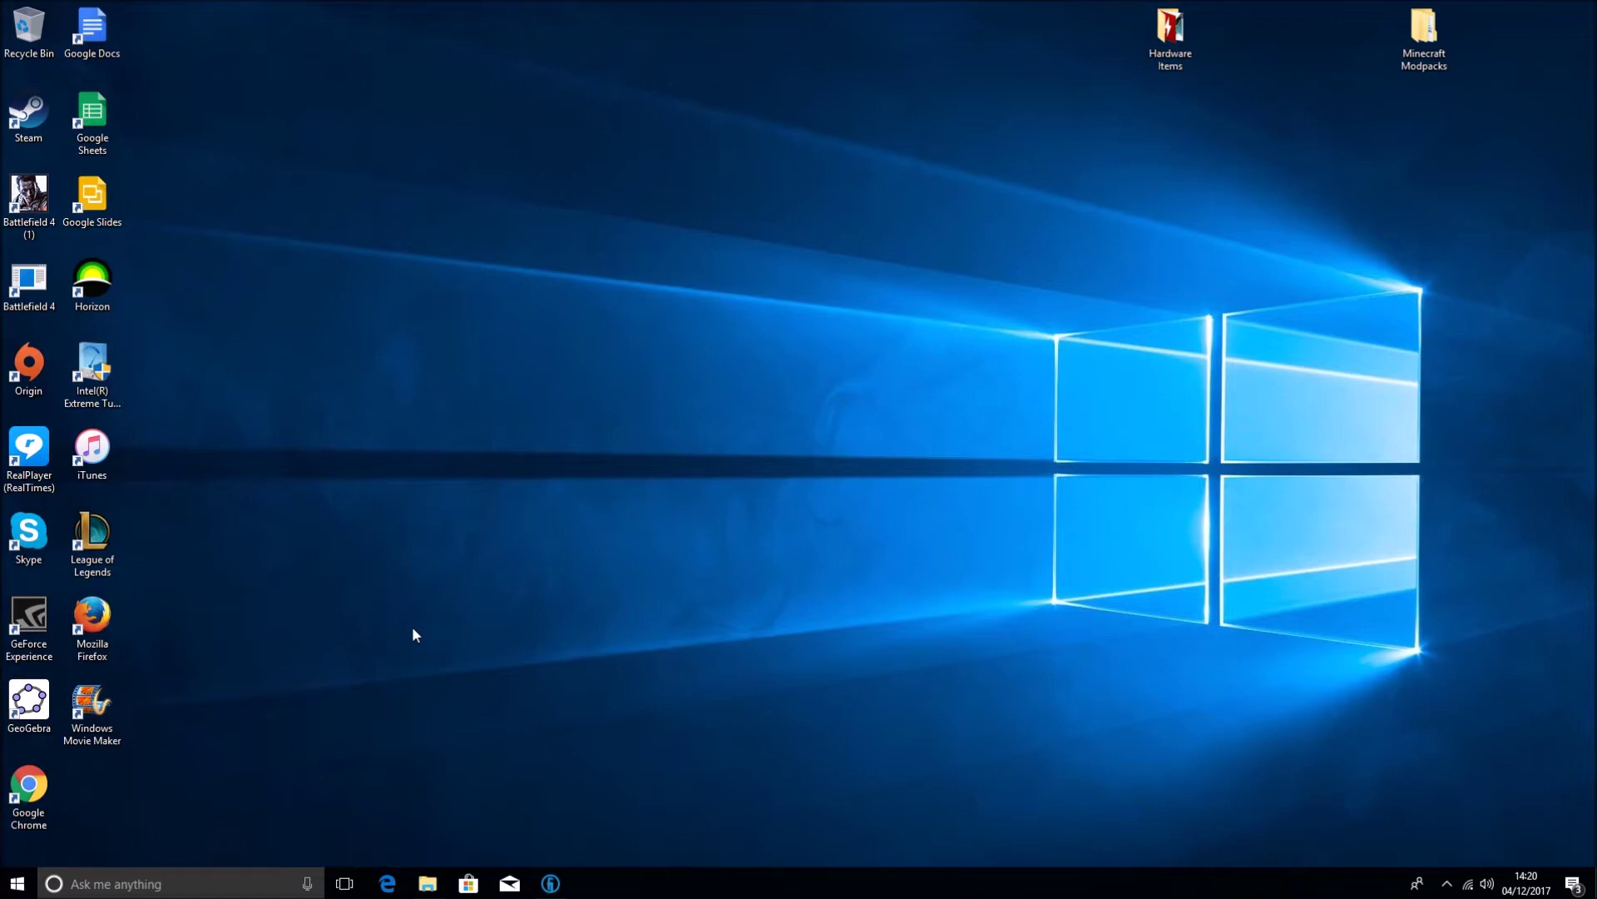
Step: Start the Tekkit Classic modpack from the Technic Launcher and join the Tekkit Ultimate multiplayer server
{"action": "left_click", "coordinate": [551, 884]}
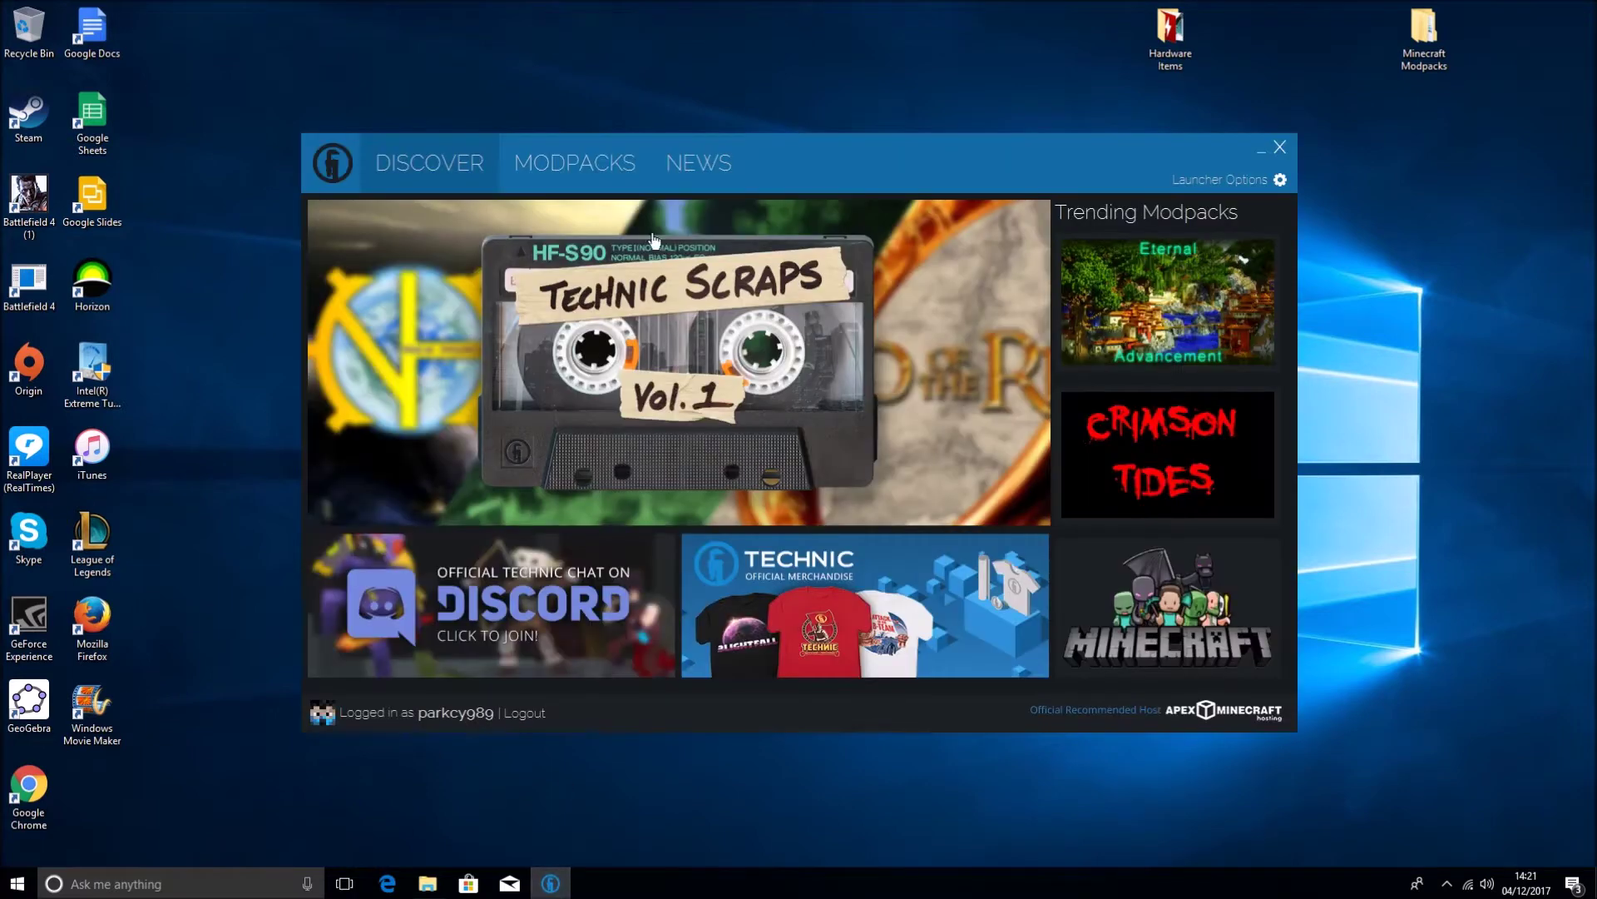
{"action": "left_click", "coordinate": [580, 187]}
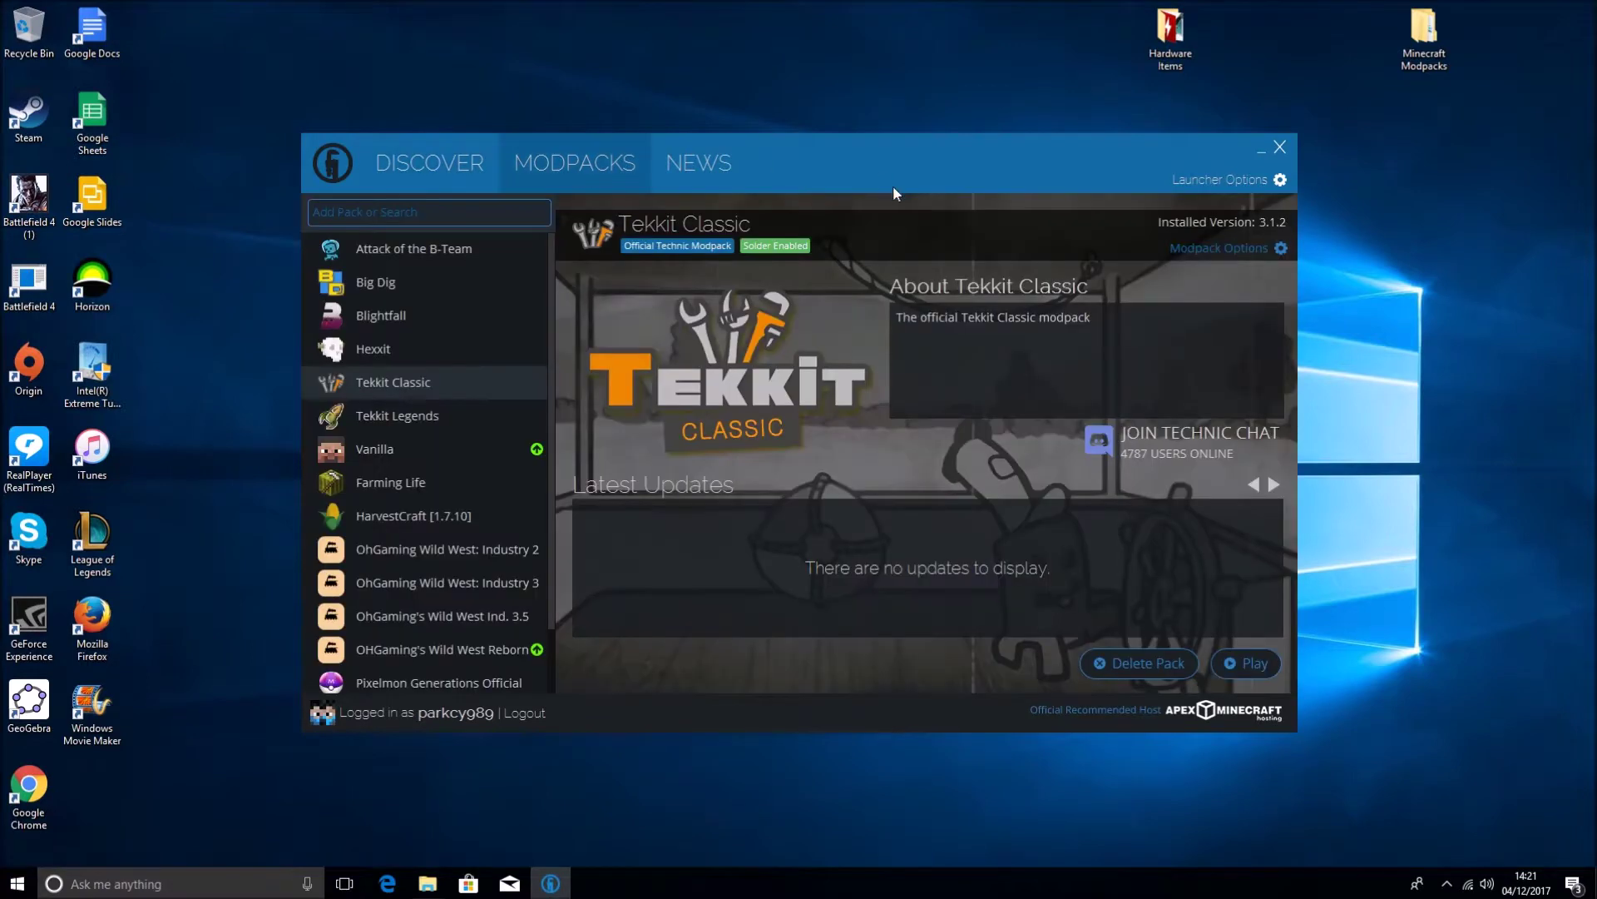
{"action": "left_click", "coordinate": [1231, 659]}
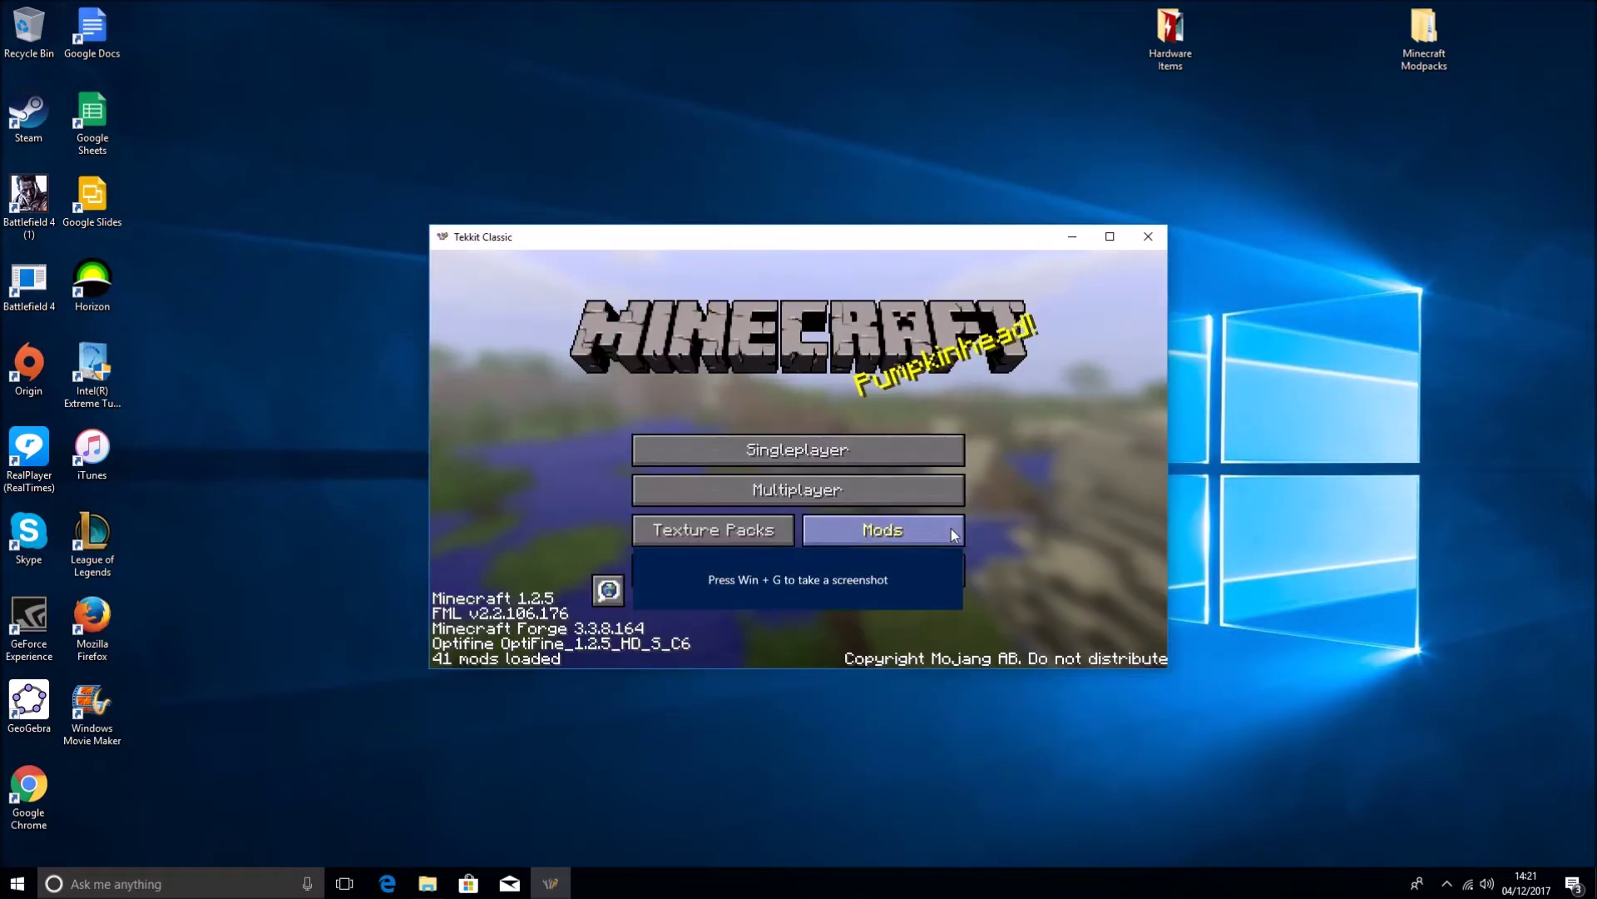
{"action": "left_click", "coordinate": [764, 496]}
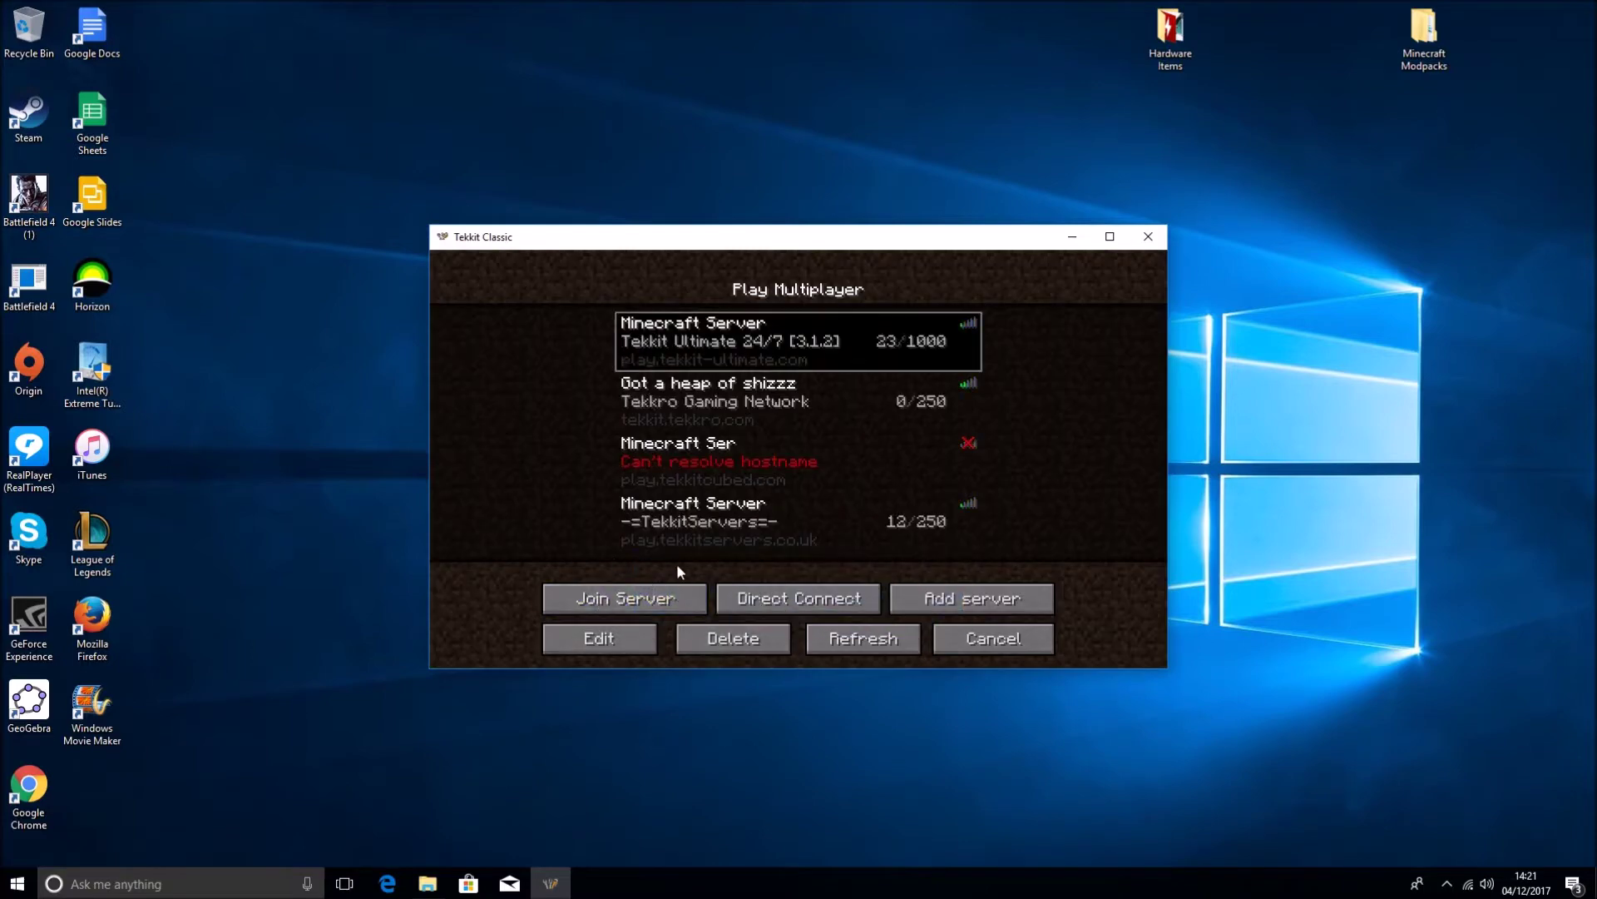
{"action": "left_click", "coordinate": [641, 602]}
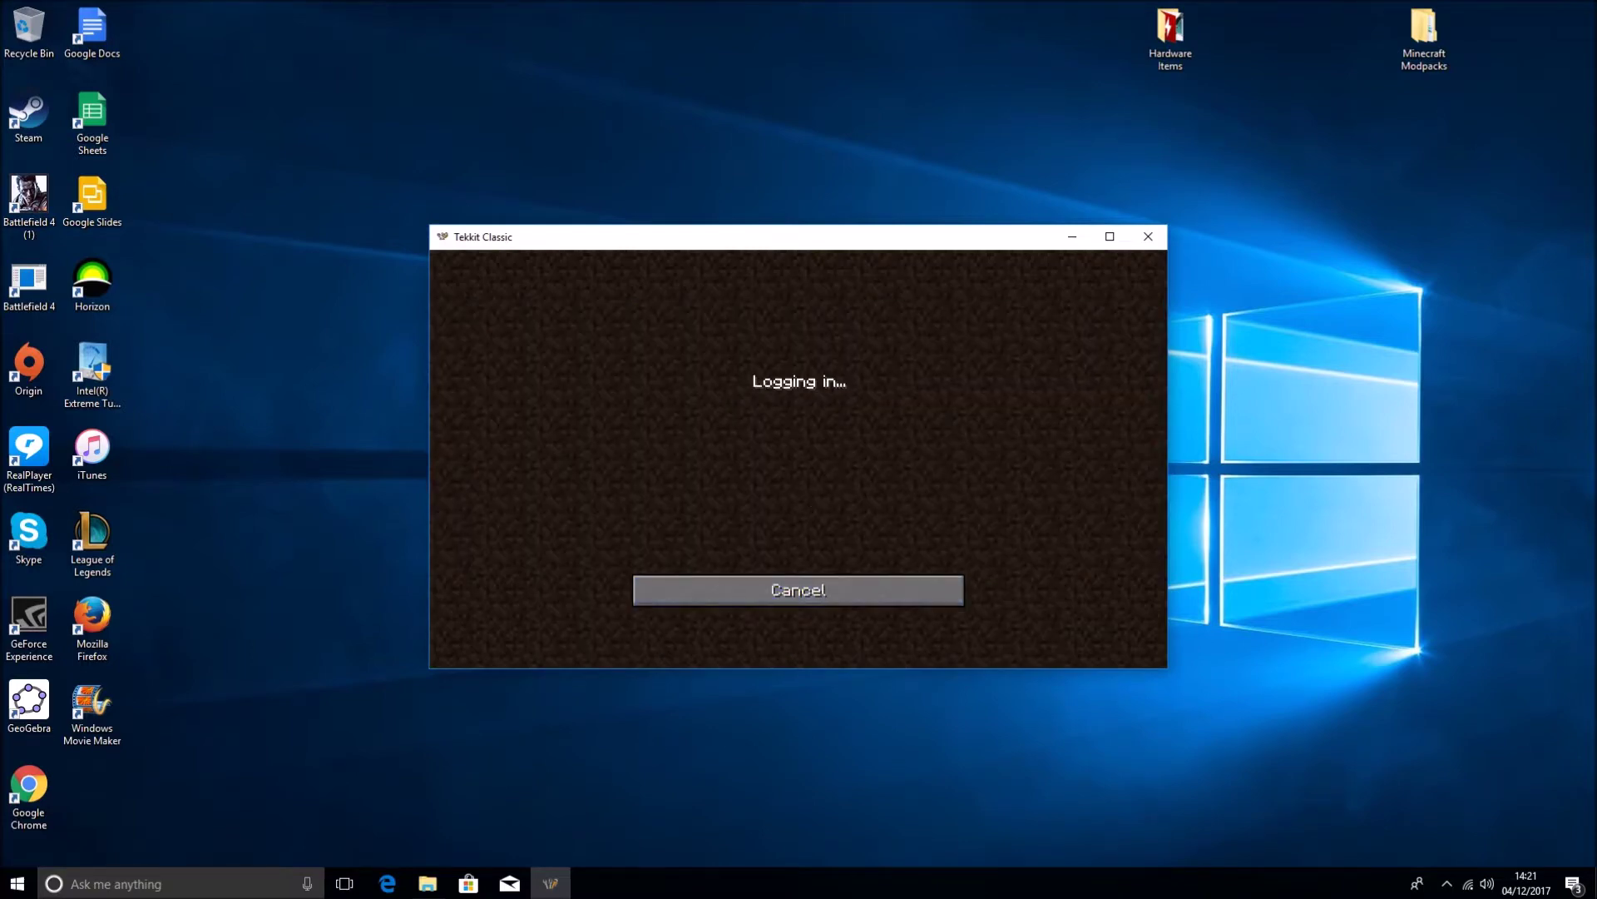
Step: Walk around the server's spawn area and look at the inventory screen
{"action": "key", "text": "Tab"}
{"action": "key", "text": "w"}
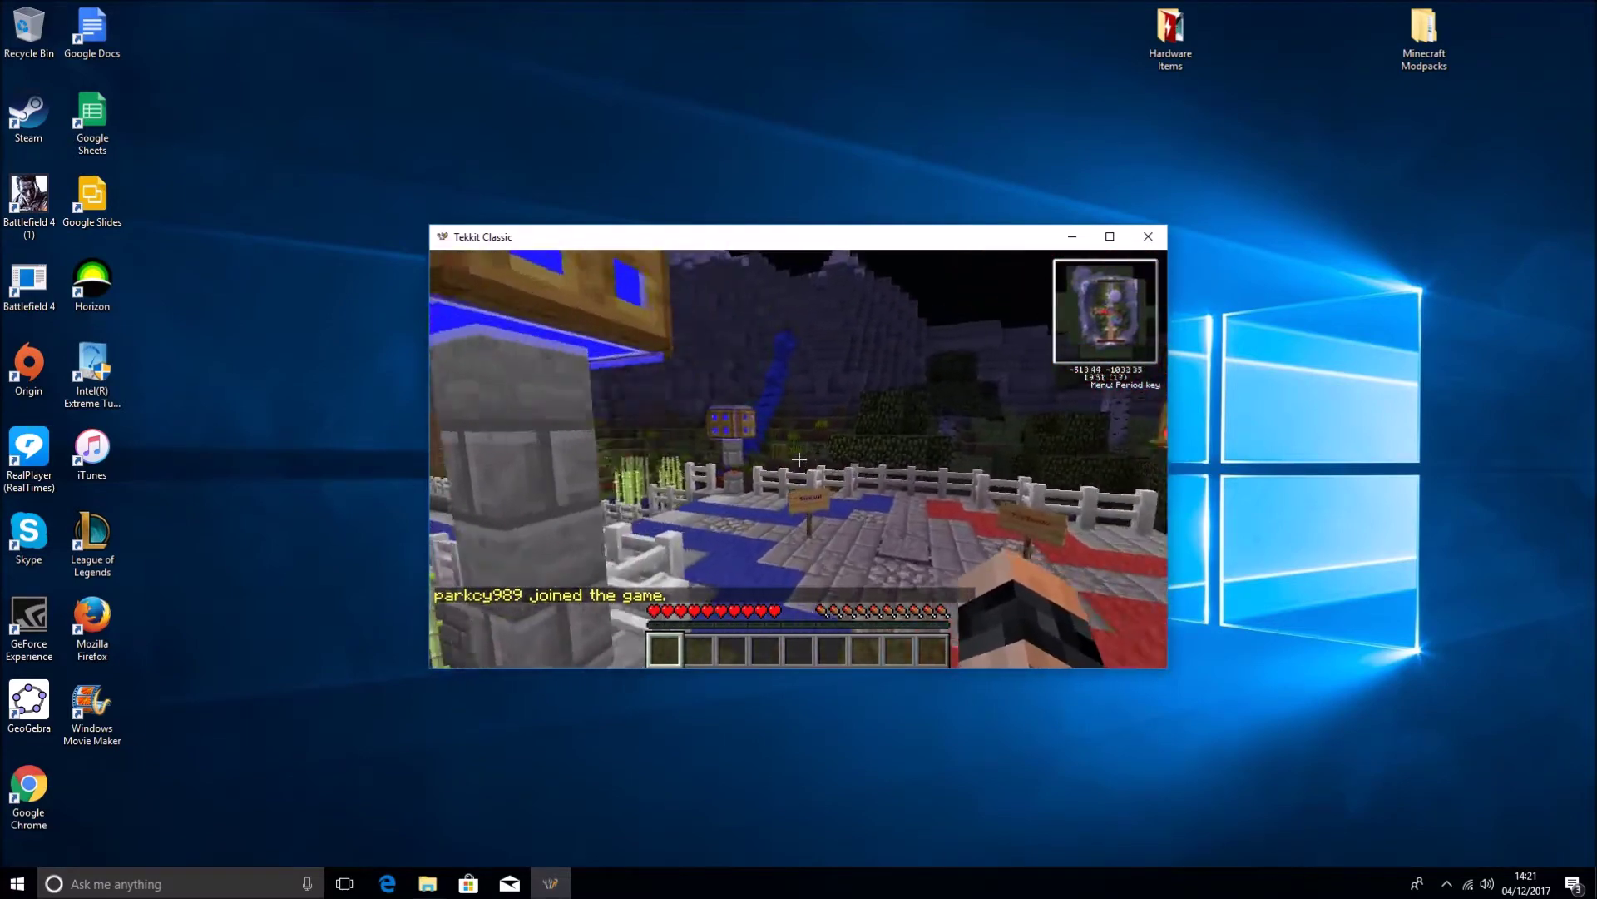
{"action": "key", "text": "w"}
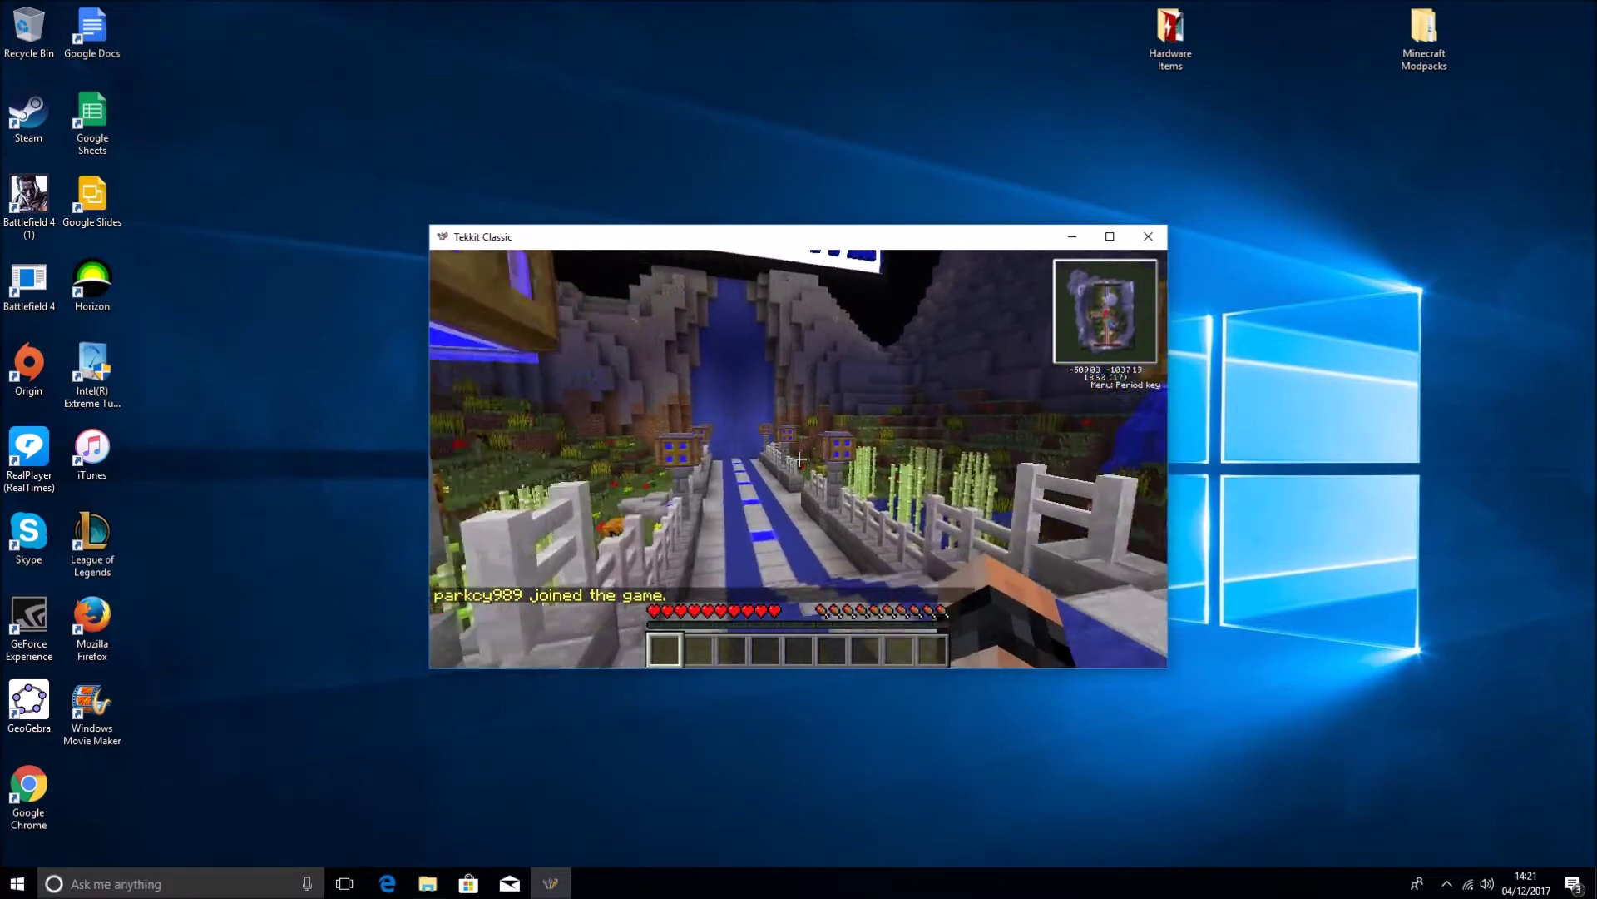
{"action": "key", "text": "w"}
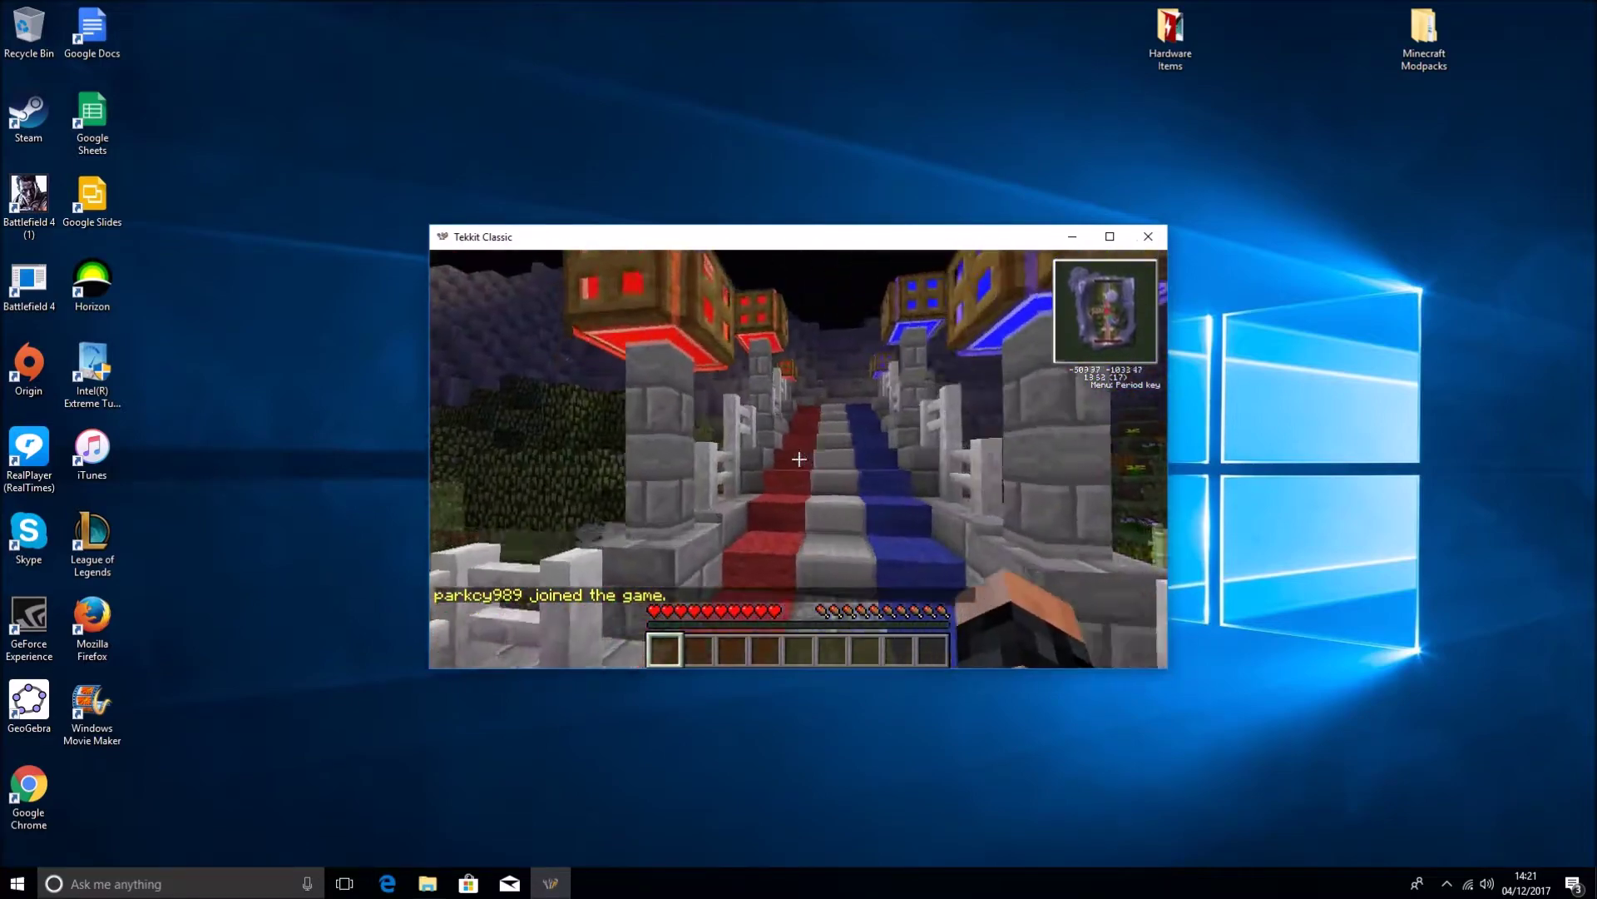
{"action": "key", "text": "w"}
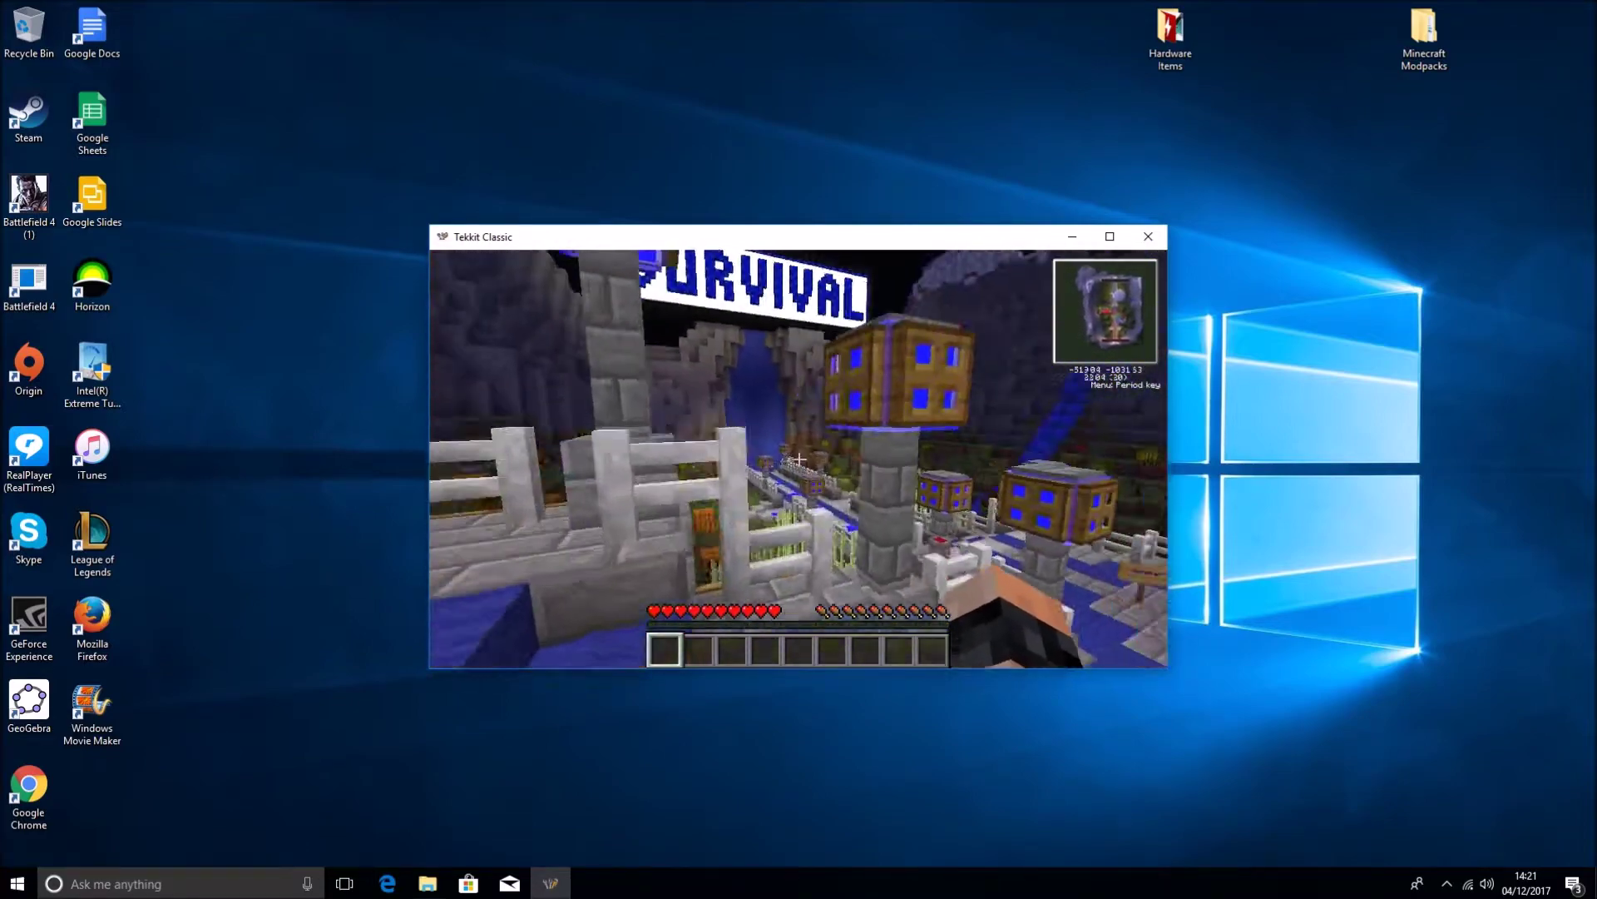
{"action": "key", "text": "w"}
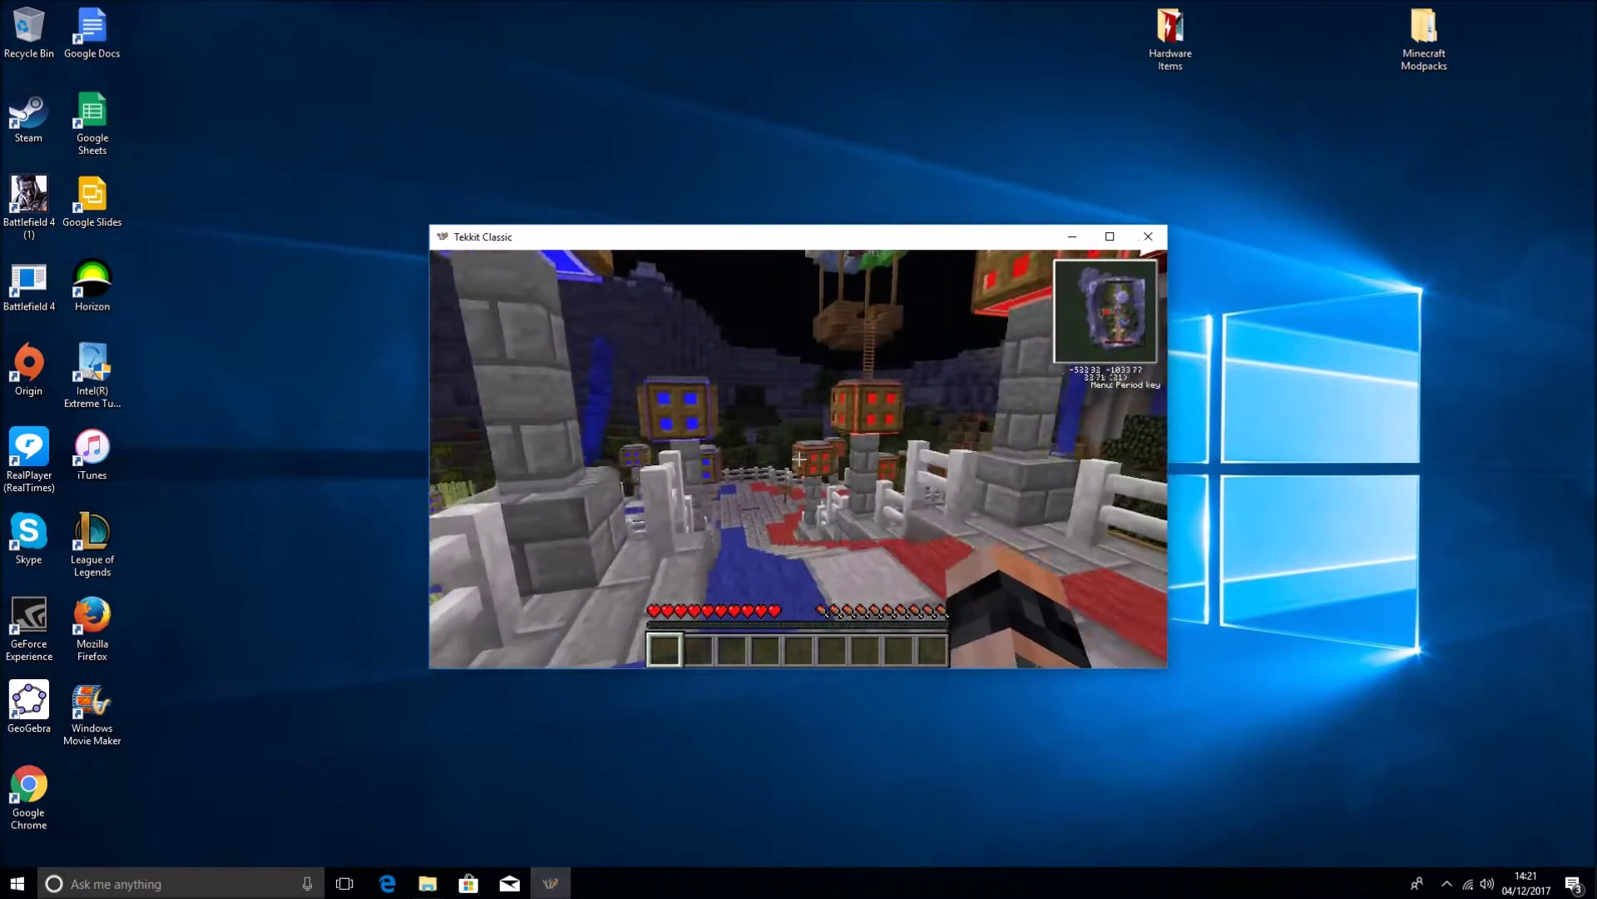
{"action": "key", "text": "s"}
{"action": "key", "text": "e"}
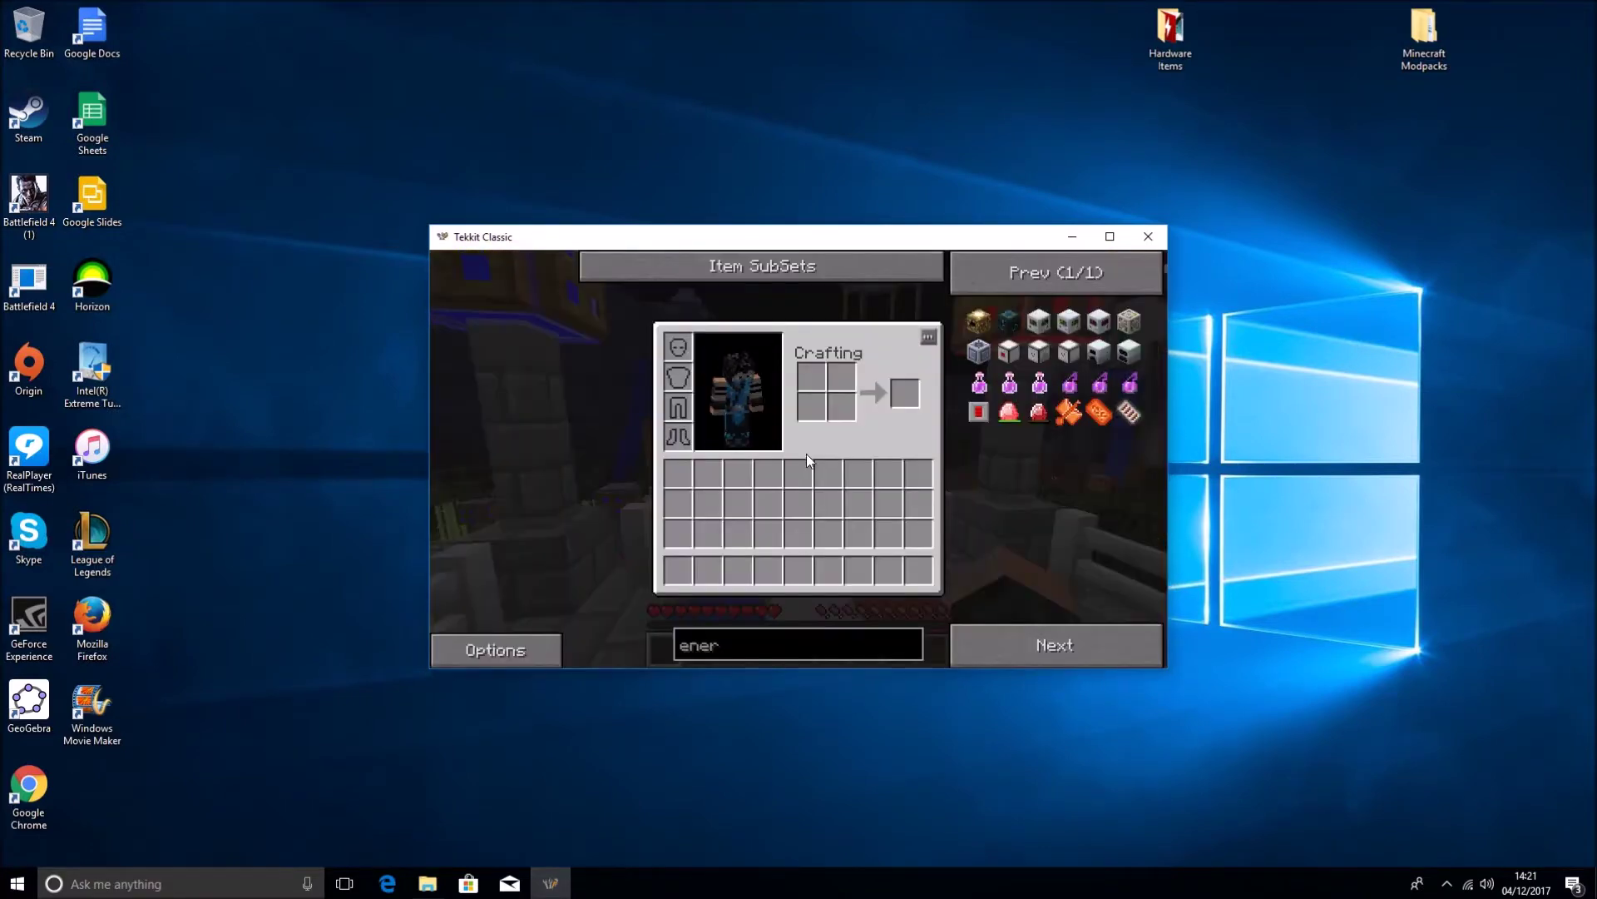
Step: Close the Tekkit Classic game and the Technic Launcher
{"action": "left_click", "coordinate": [1150, 245]}
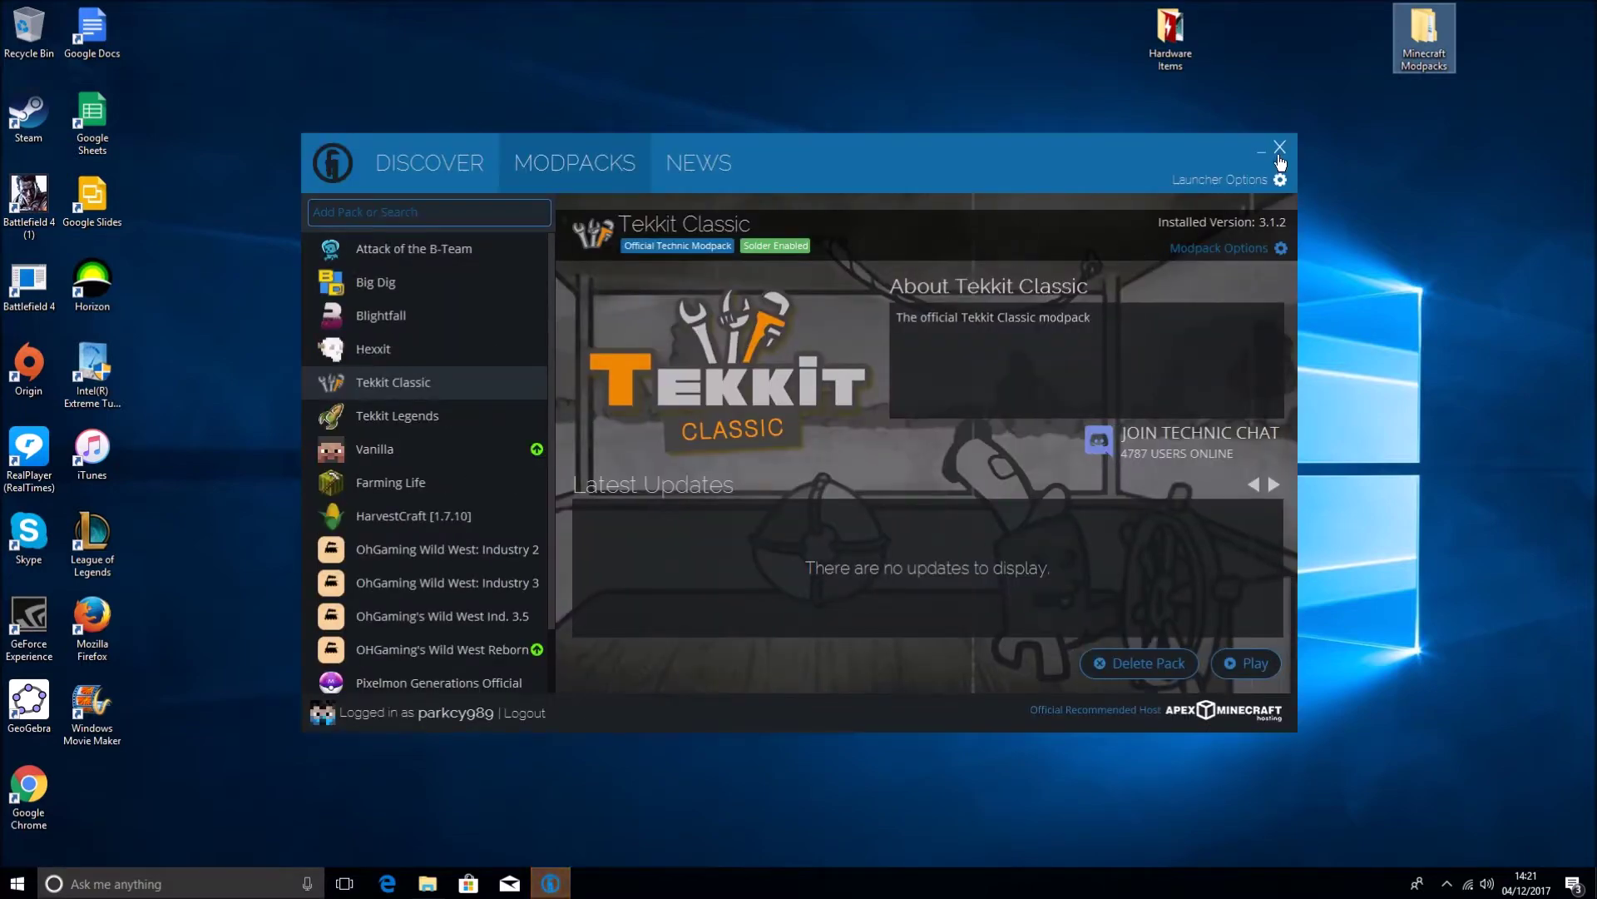
{"action": "left_click", "coordinate": [1280, 148]}
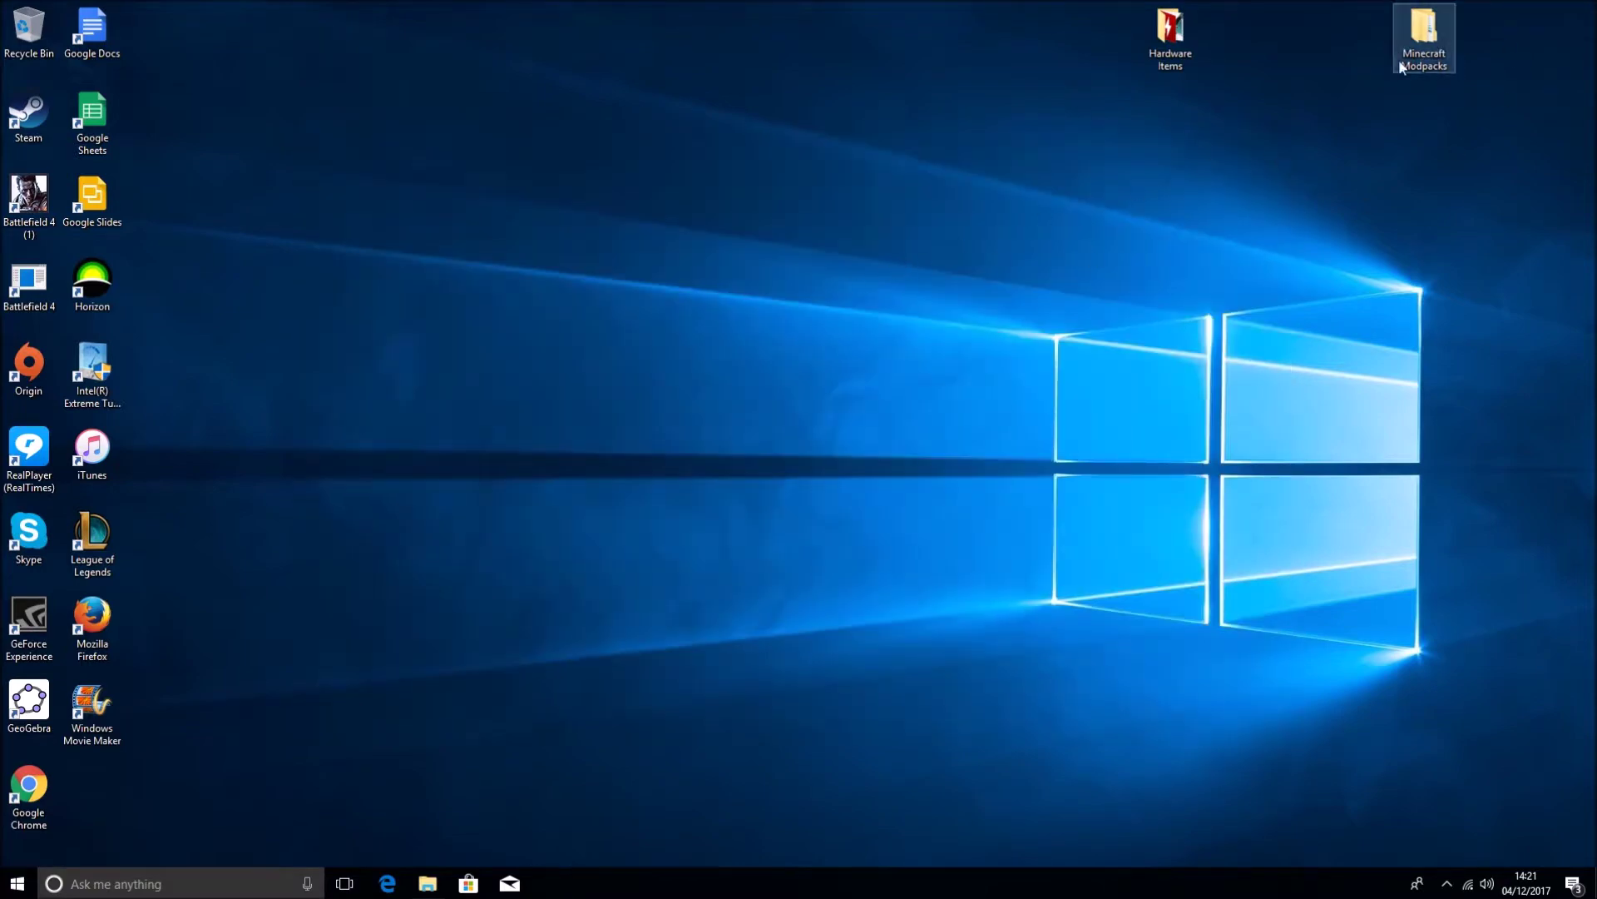
Step: Open the Minecraft Modpacks folder from the desktop and arrange its window side by side with the Roaming folder window
{"action": "double_click", "coordinate": [1415, 57]}
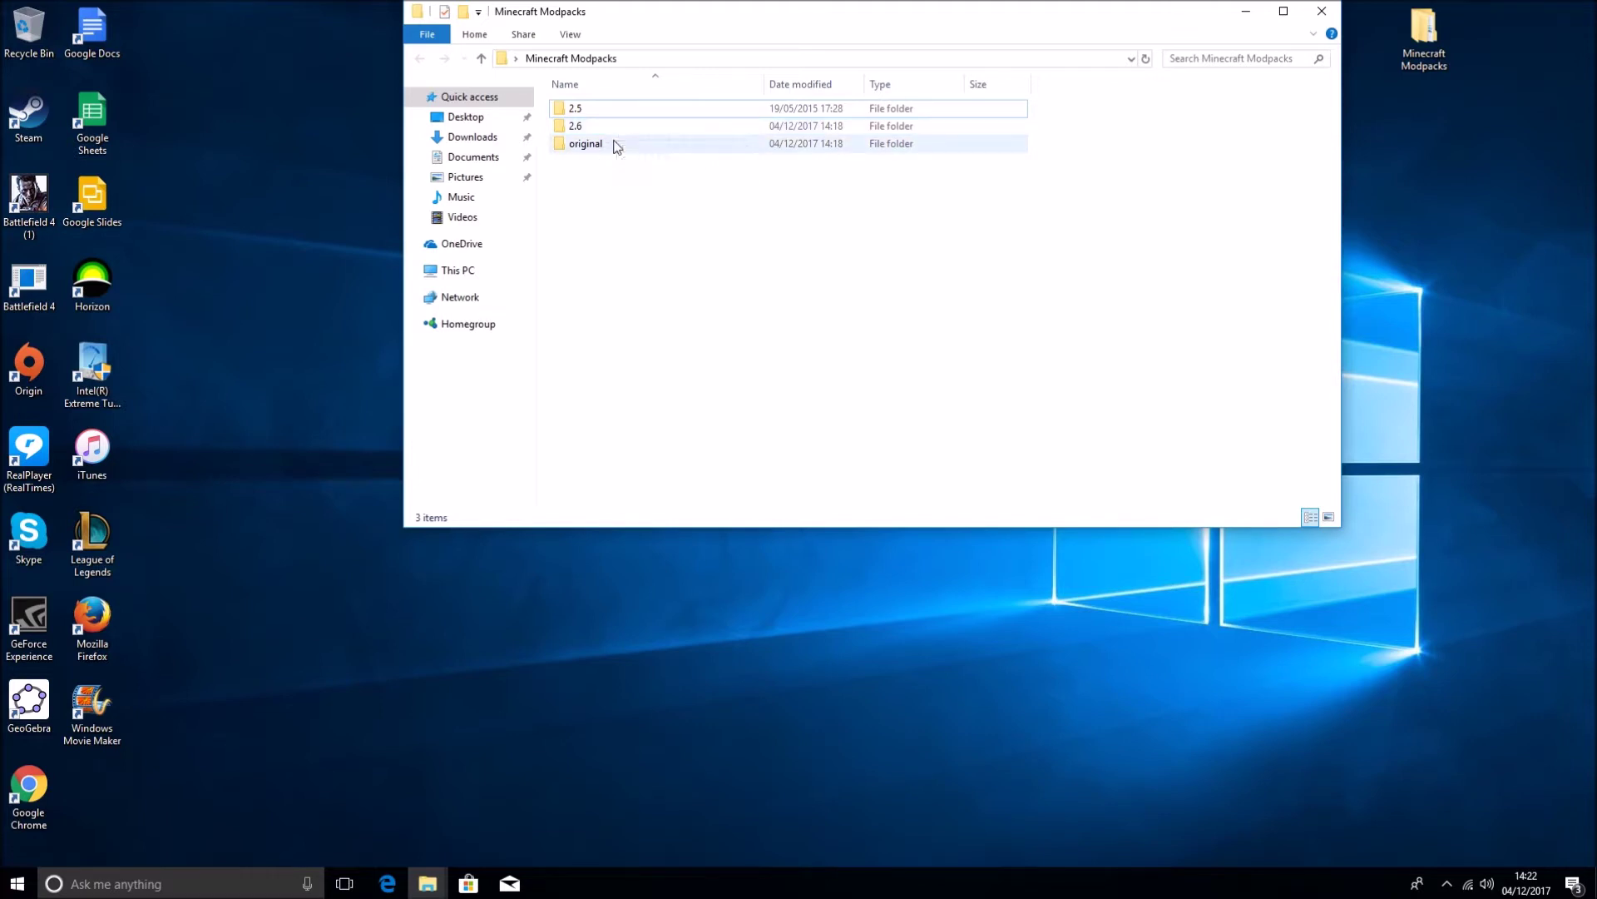
{"action": "left_click_drag", "start_coordinate": [767, 18], "coordinate": [1090, 100]}
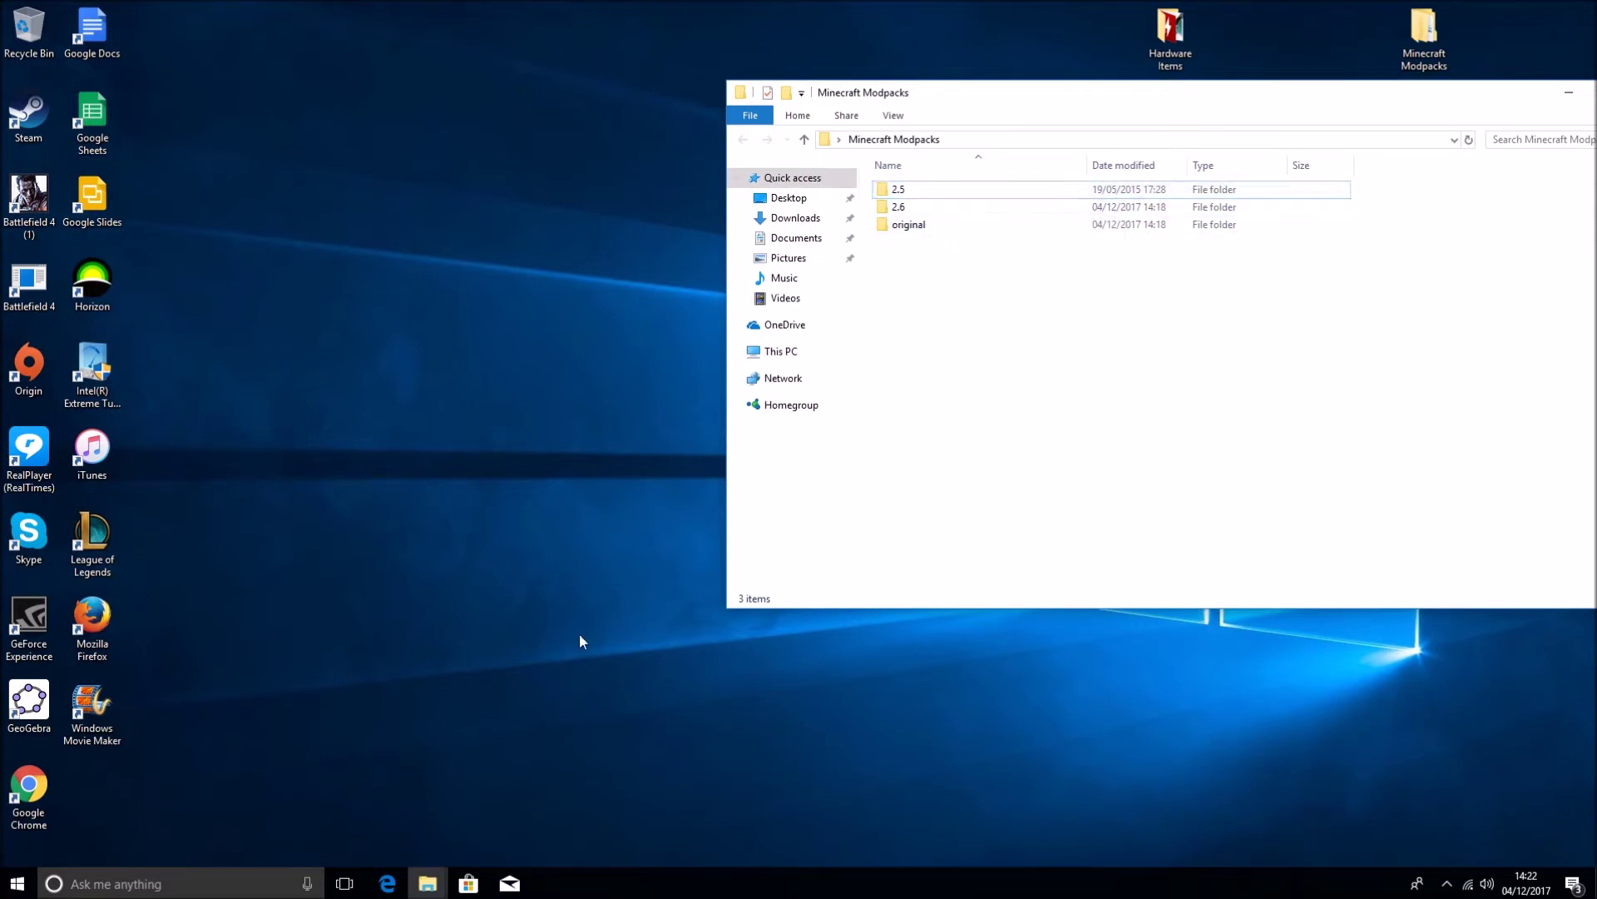
{"action": "mouse_move", "coordinate": [428, 882]}
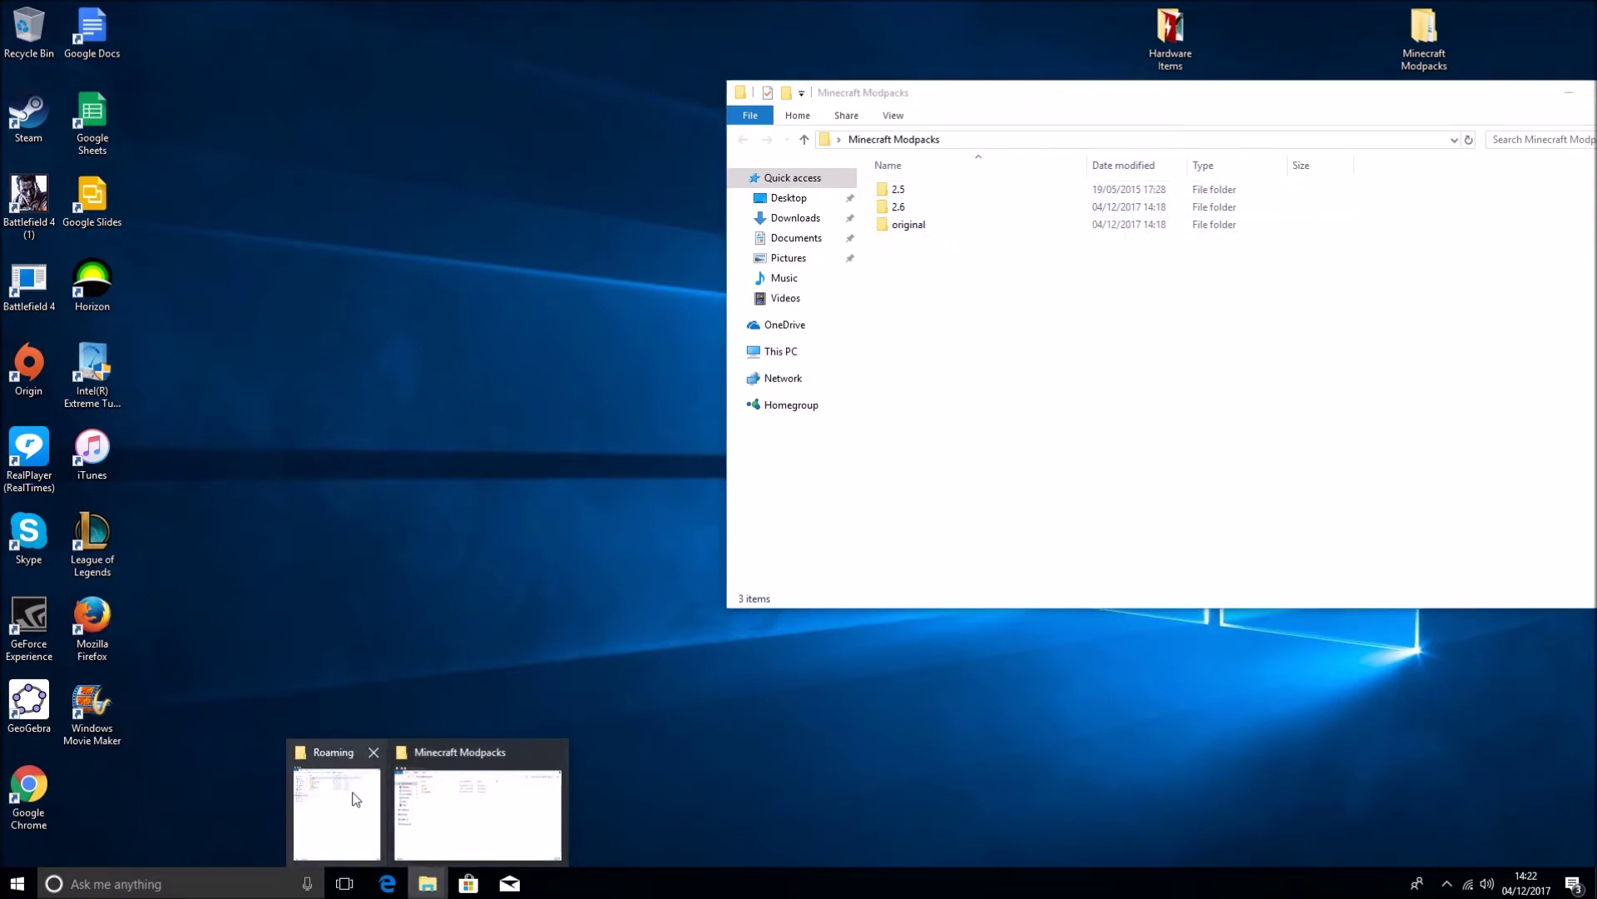
{"action": "left_click", "coordinate": [356, 799]}
{"action": "left_click_drag", "start_coordinate": [1132, 20], "coordinate": [153, 6]}
{"action": "left_click", "coordinate": [1032, 110]}
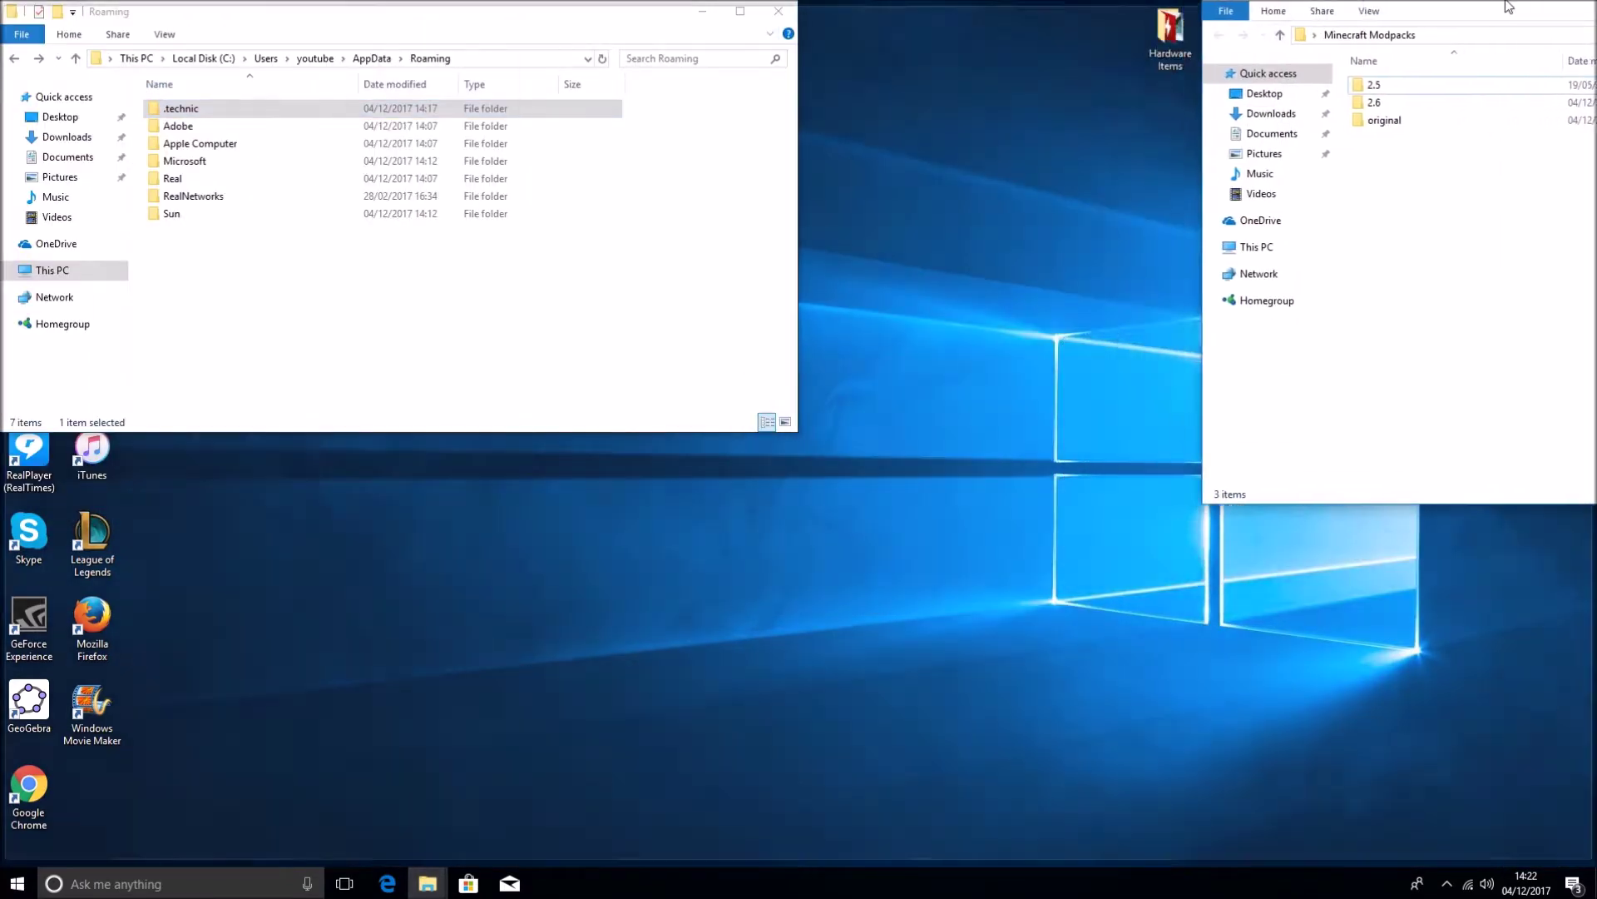
Step: Open the %appdata% folder through the Windows search and close the duplicate Roaming window
{"action": "key", "text": "super"}
{"action": "type", "text": "%a"}
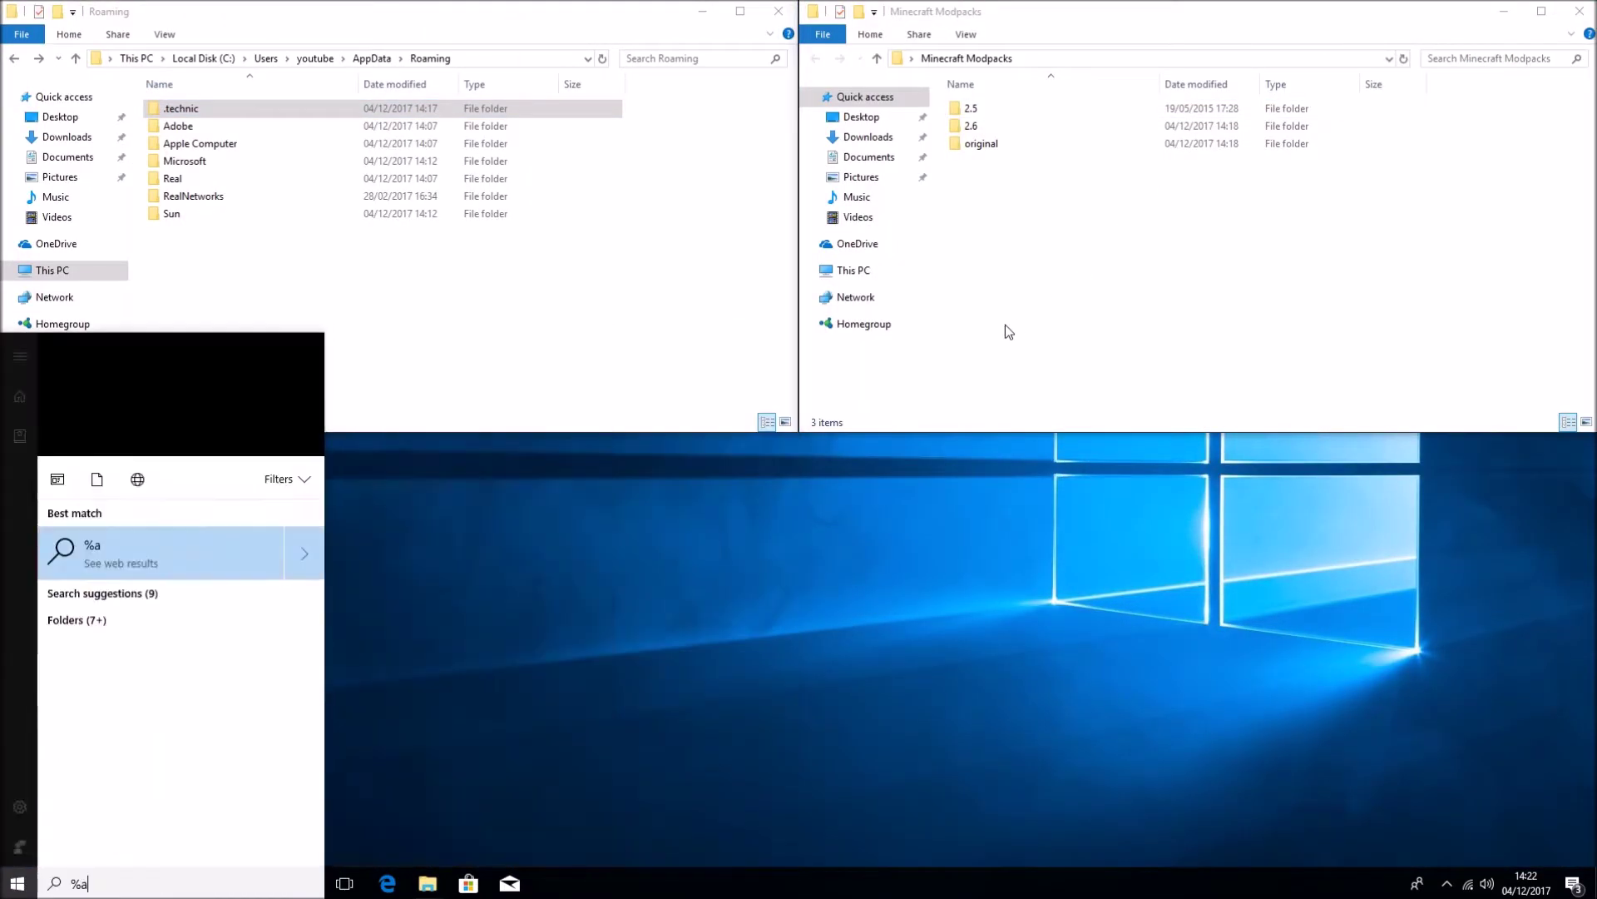
{"action": "type", "text": "ppdata%"}
{"action": "key", "text": "Return"}
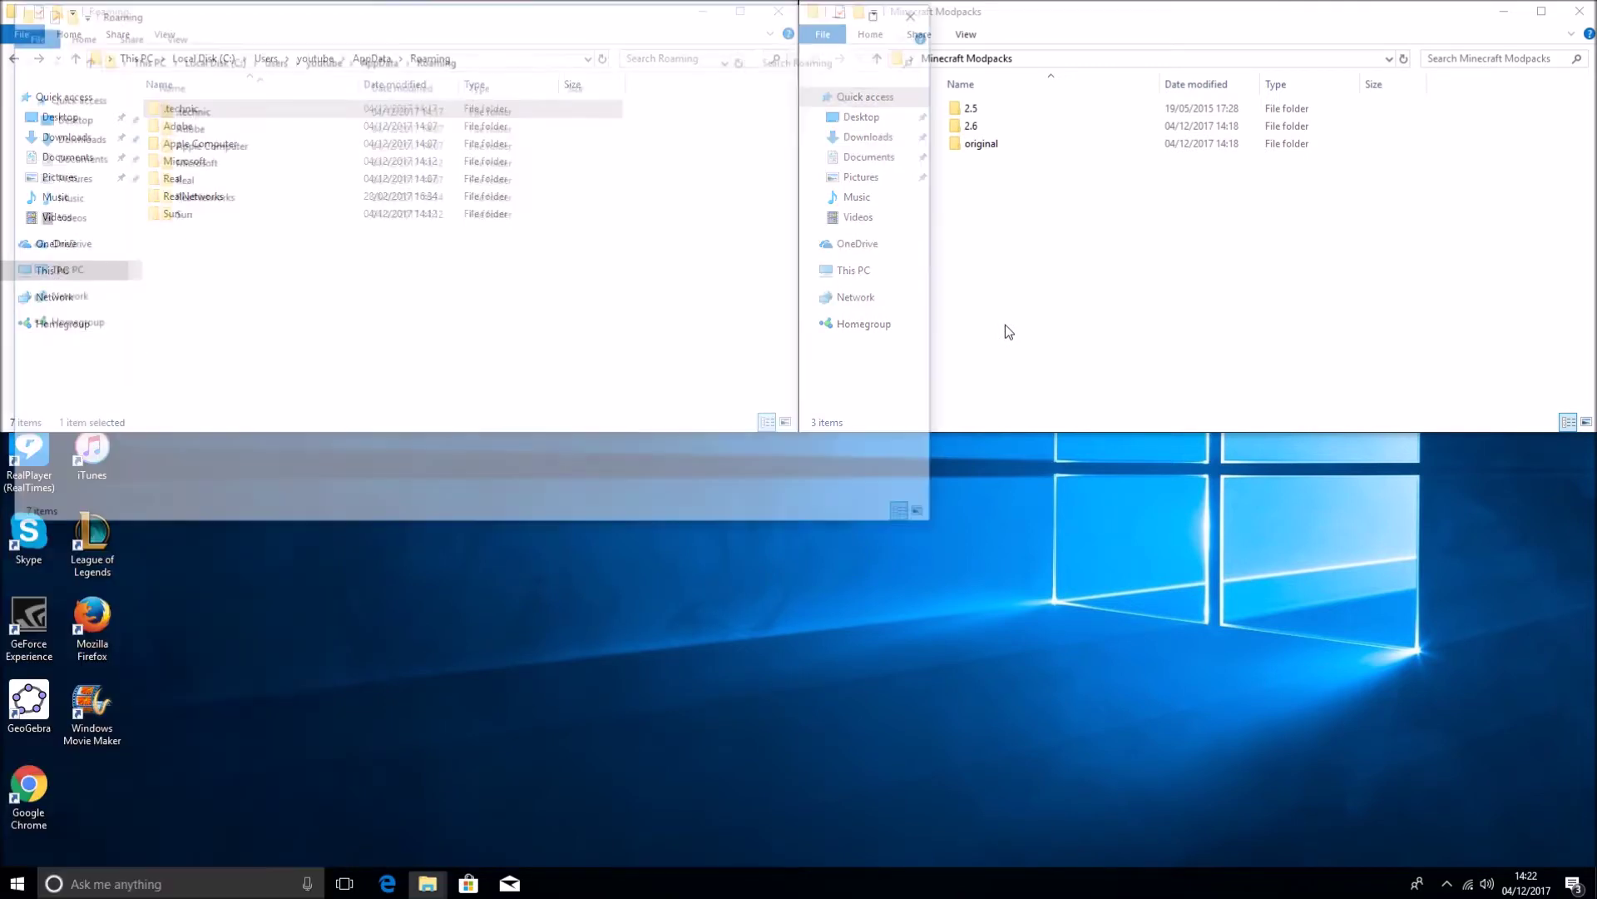
{"action": "left_click", "coordinate": [907, 13]}
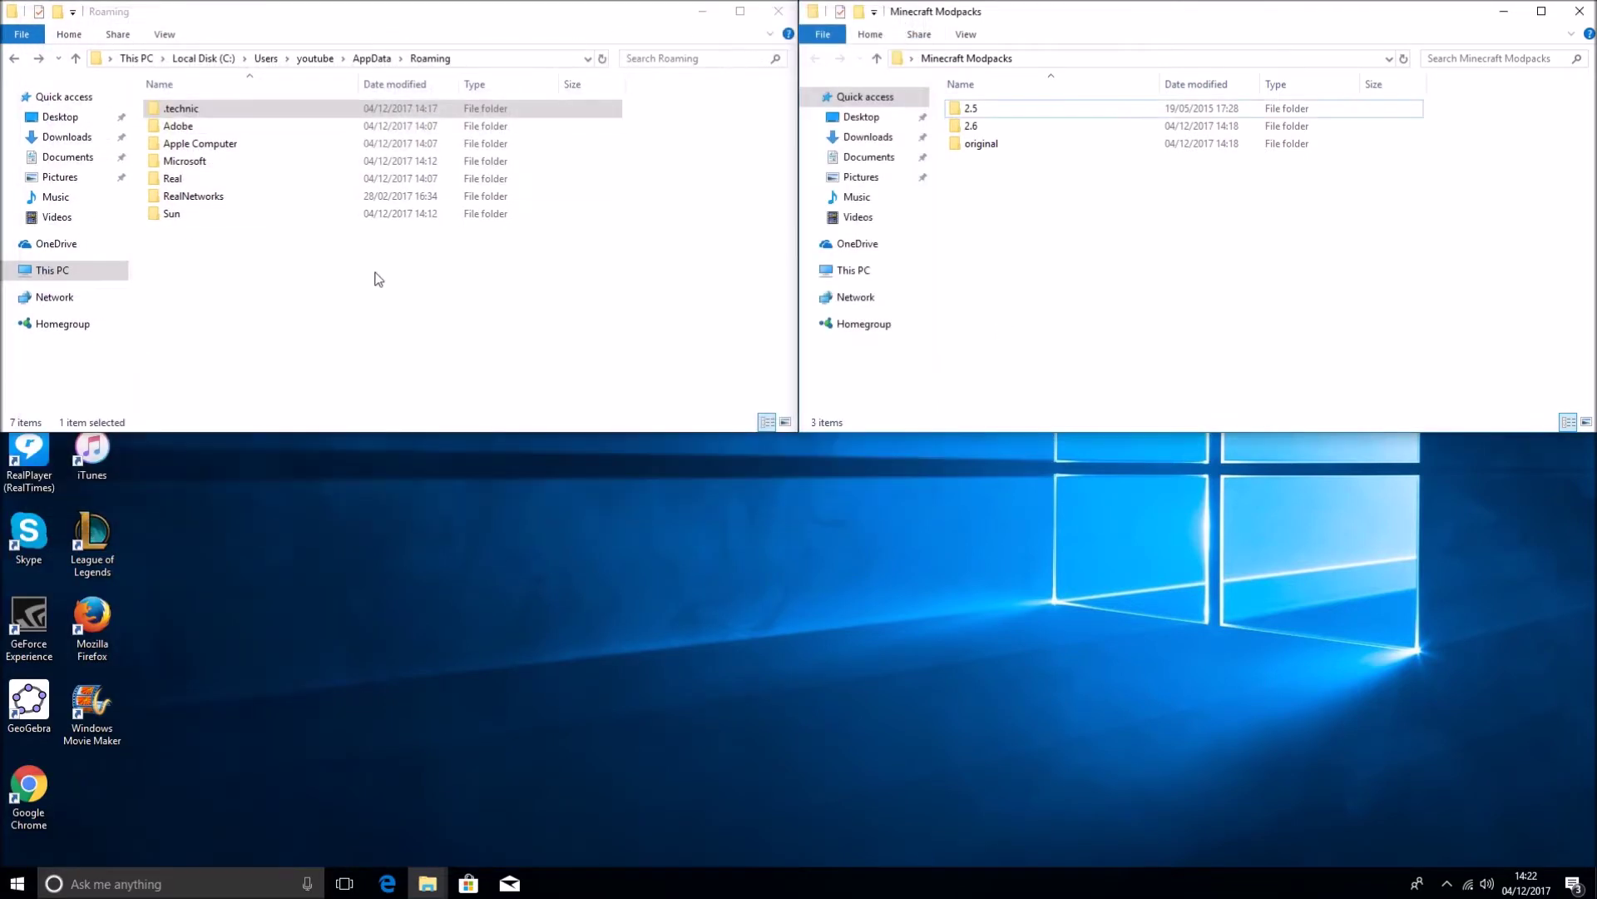
Step: In the Roaming folder, go to .technic, modpacks, tekkit and open its bin folder
{"action": "double_click", "coordinate": [404, 111]}
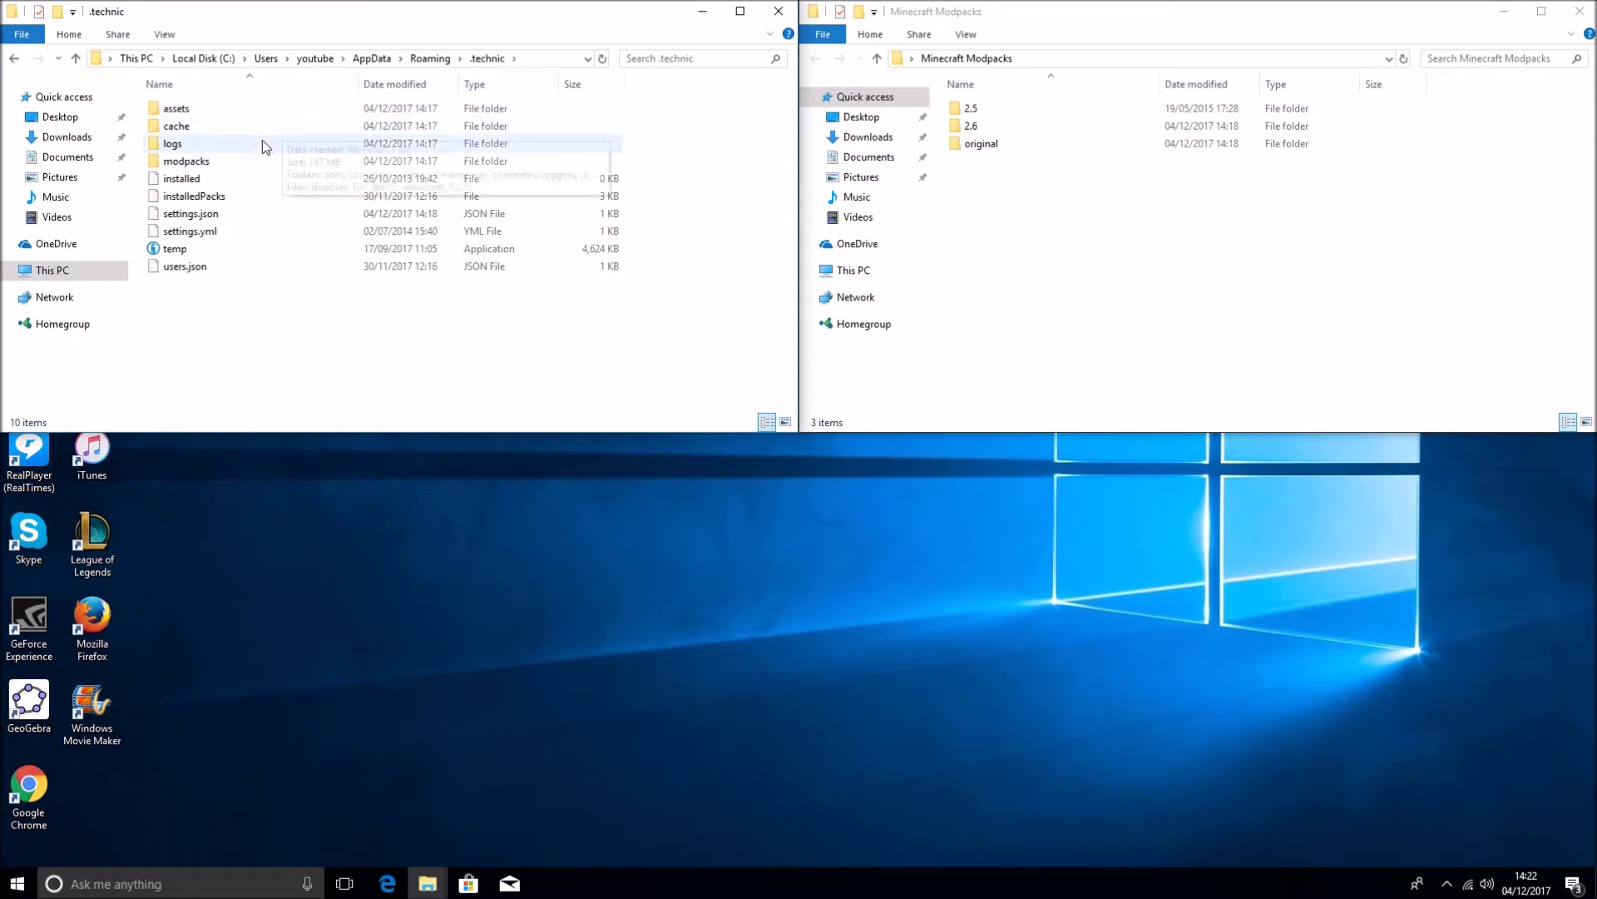
{"action": "double_click", "coordinate": [250, 162]}
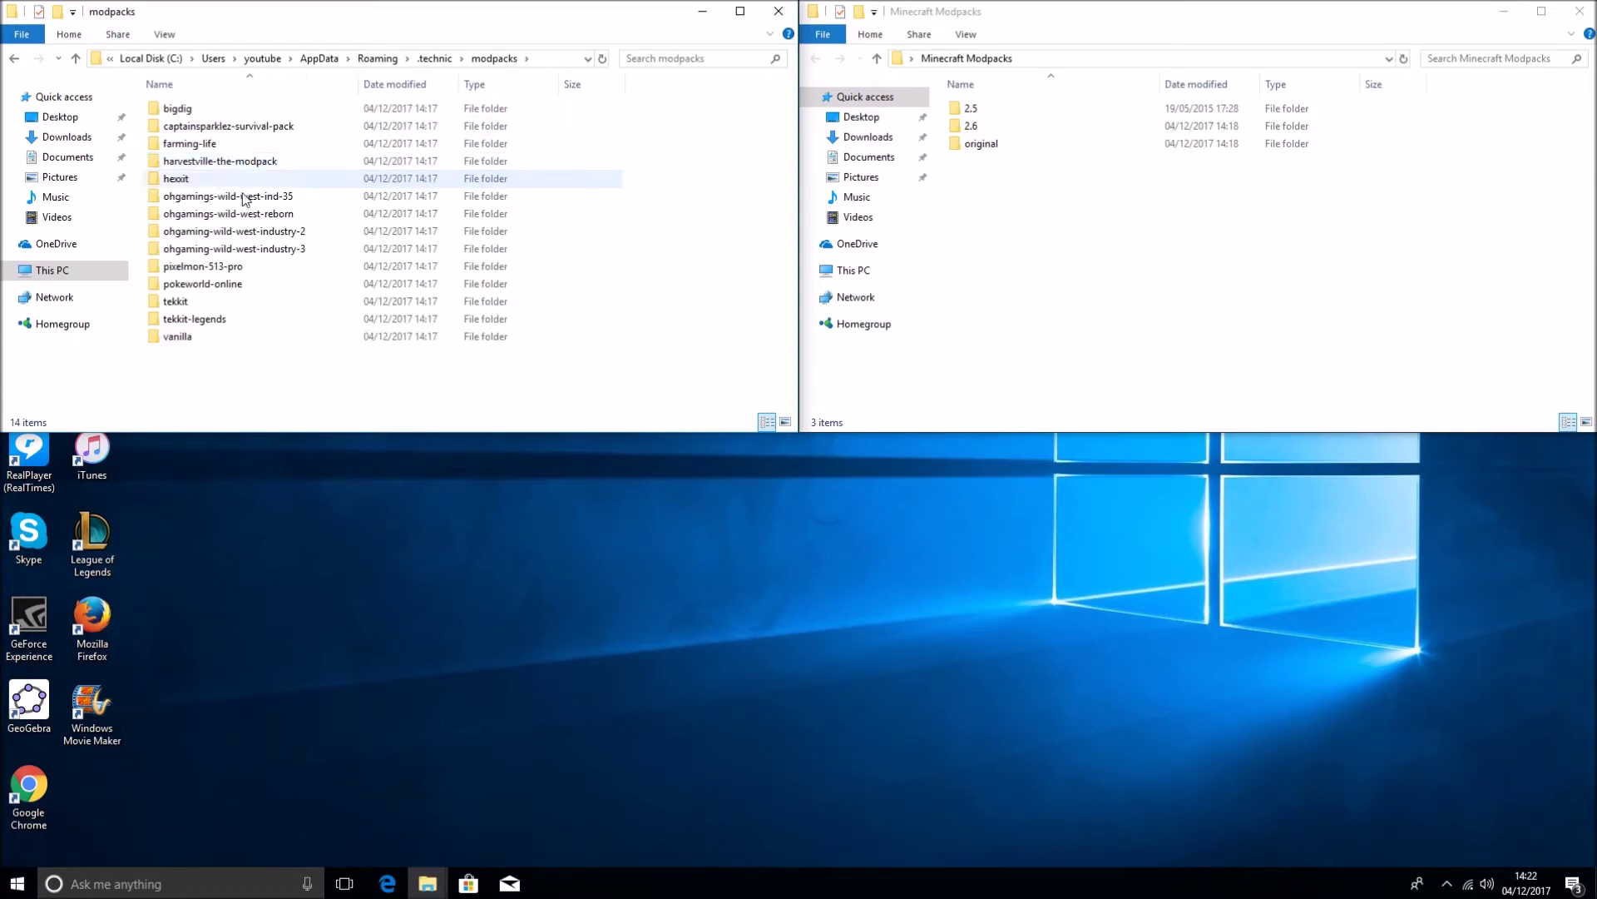
{"action": "double_click", "coordinate": [208, 302]}
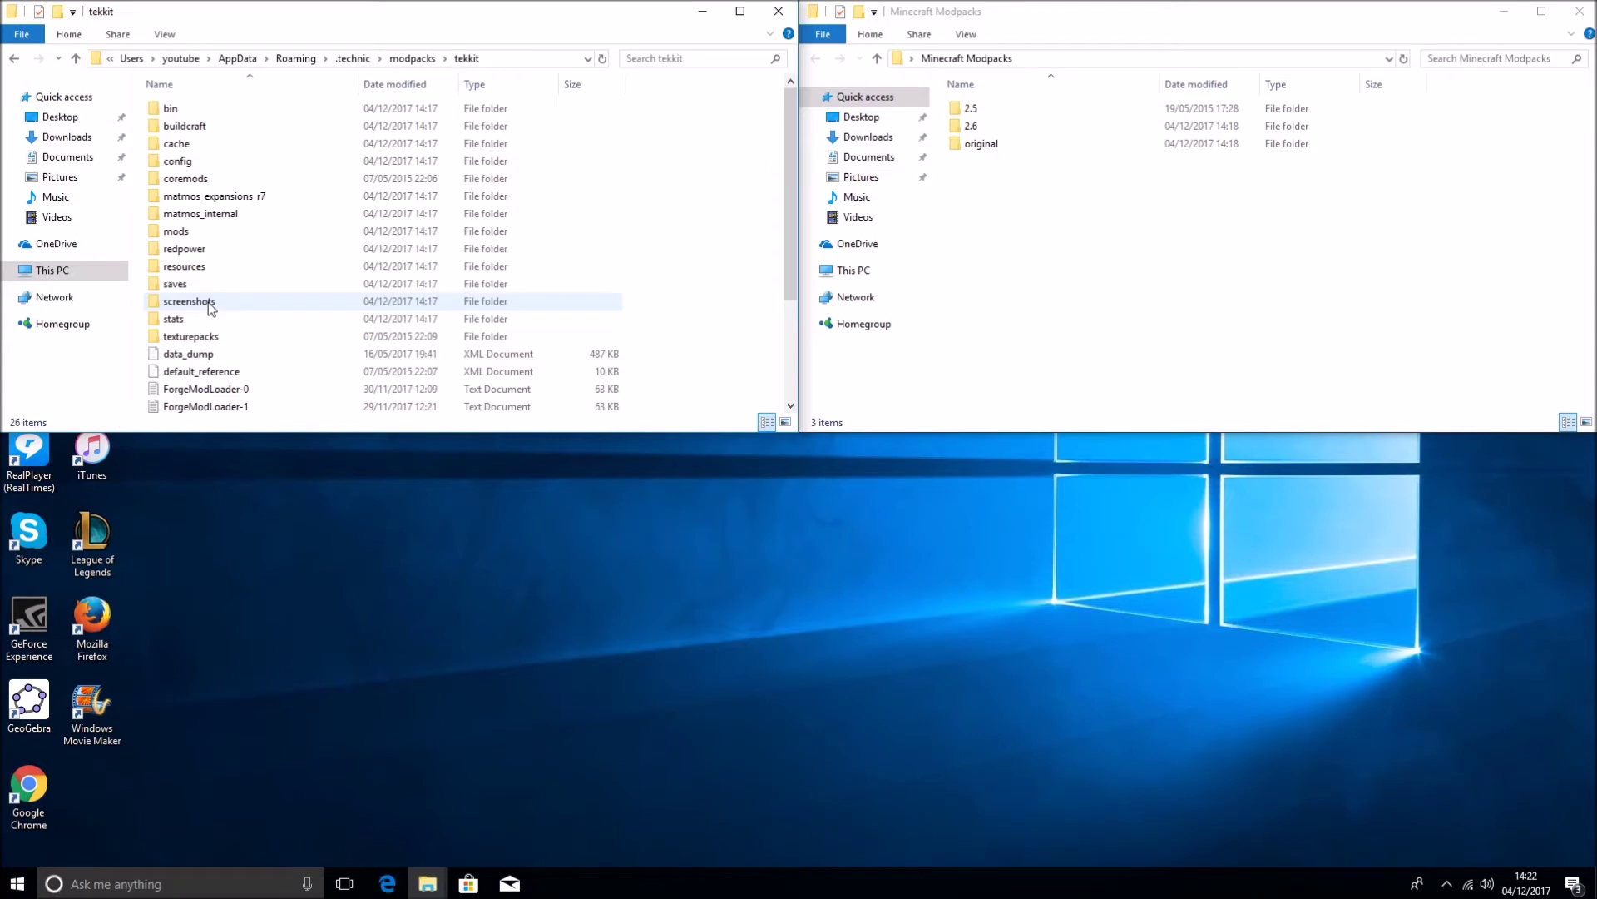
{"action": "double_click", "coordinate": [188, 111]}
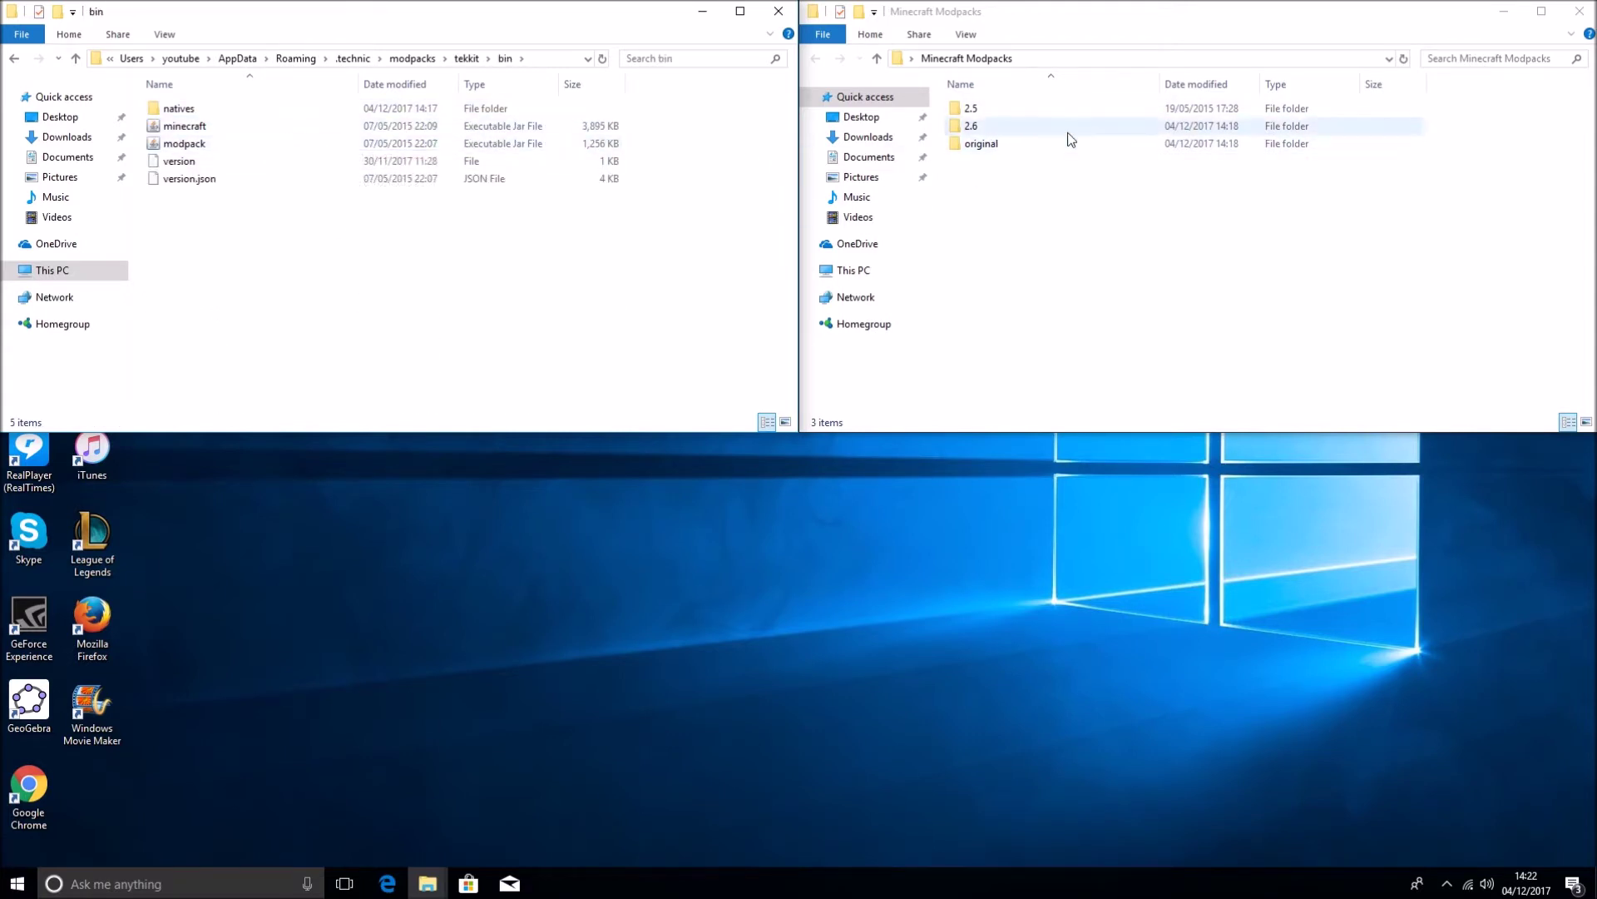
Step: Open the 2.6 folder in Minecraft Modpacks and copy its modpack jar file
{"action": "double_click", "coordinate": [981, 143]}
{"action": "left_click", "coordinate": [816, 58]}
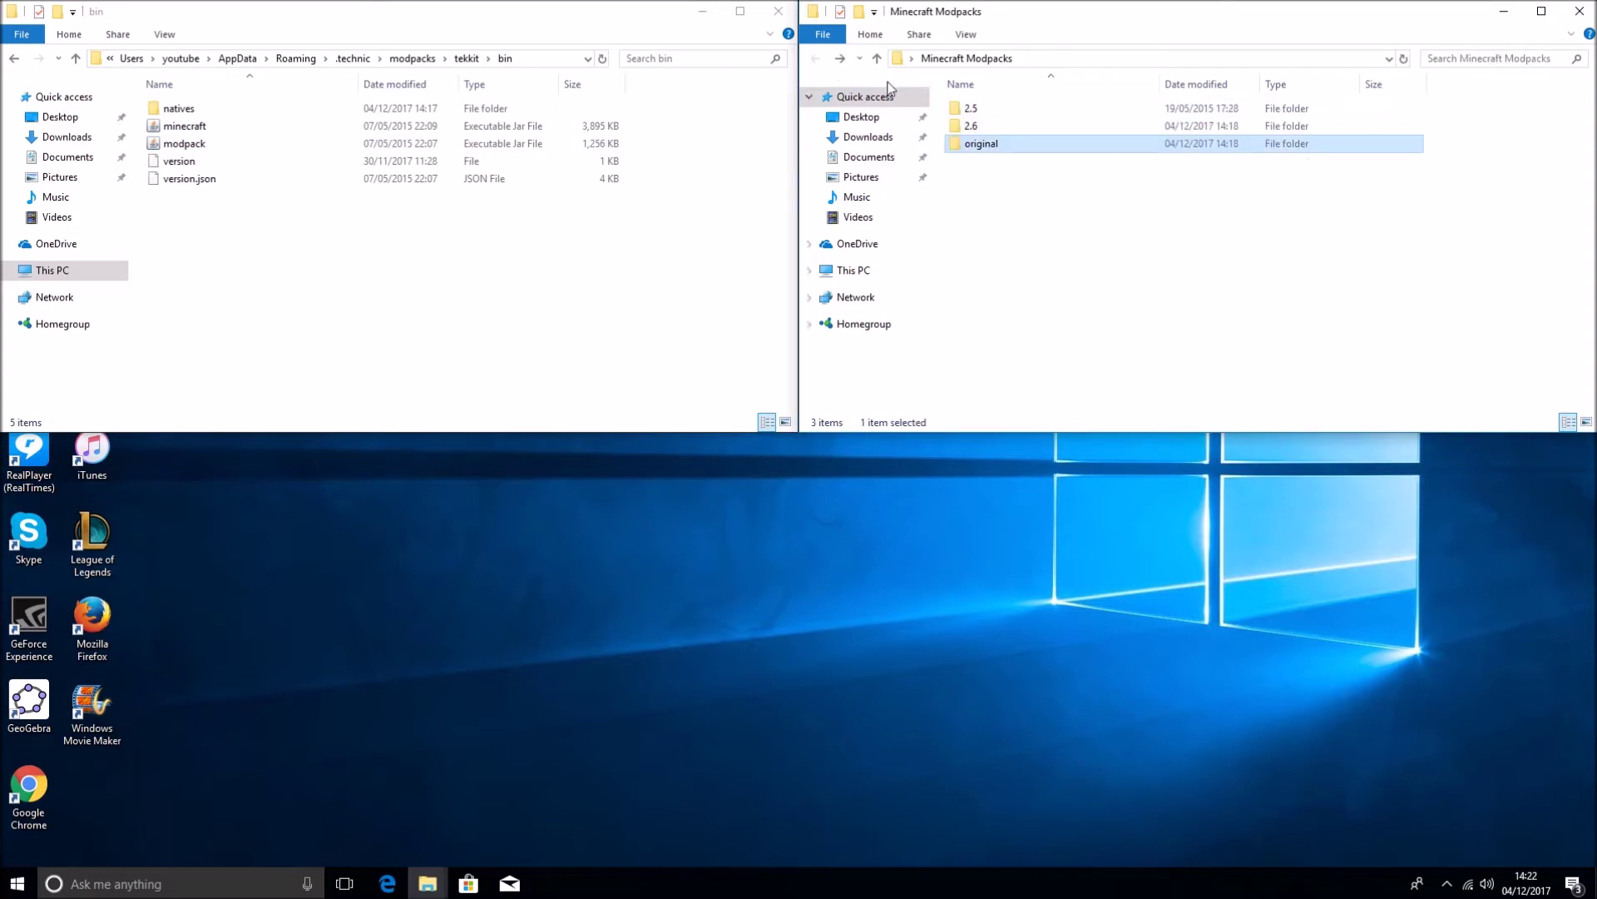
{"action": "double_click", "coordinate": [986, 123]}
{"action": "left_click", "coordinate": [988, 112]}
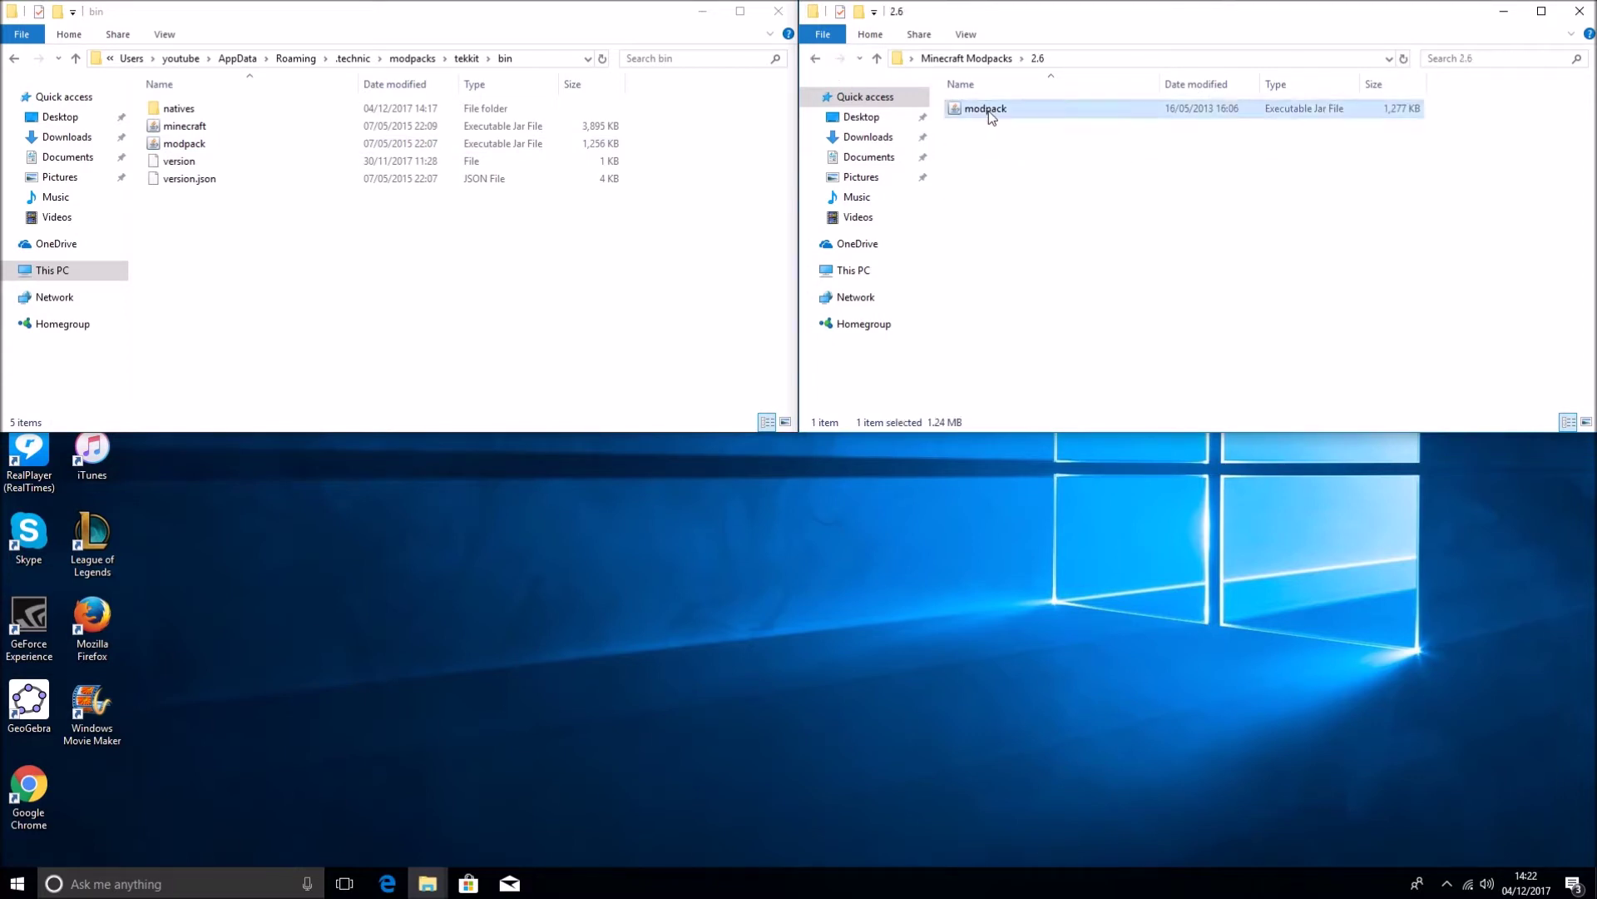
Step: Delete the modpack jar from Tekkit's bin folder and paste the copied 2.6 version in its place
{"action": "left_click", "coordinate": [239, 189]}
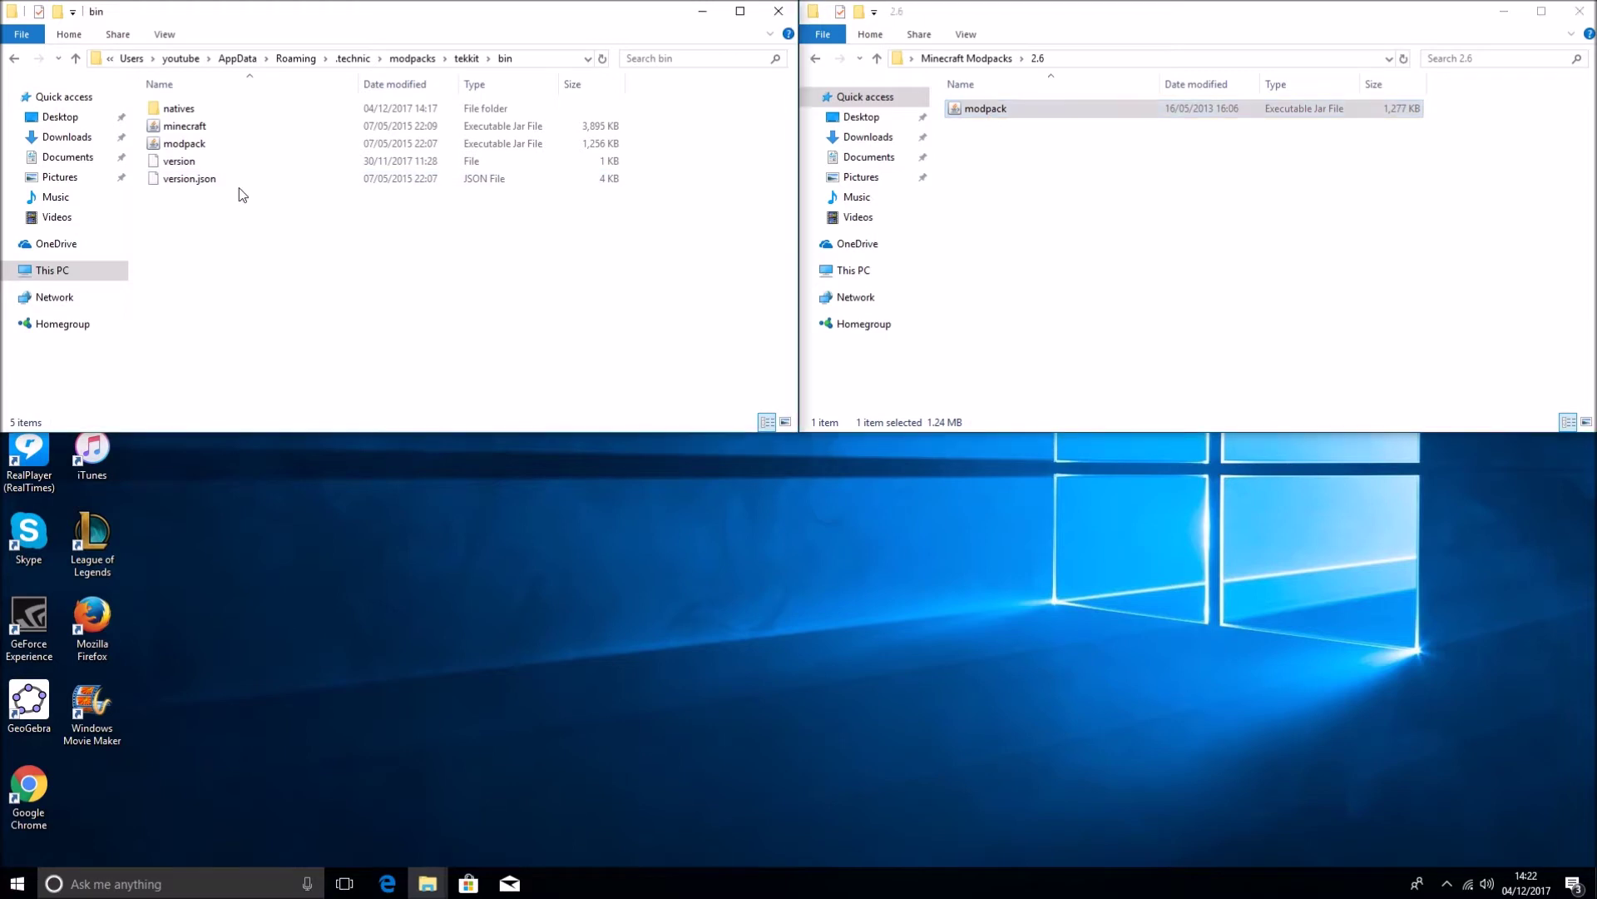
{"action": "left_click", "coordinate": [223, 143]}
{"action": "key", "text": "Delete"}
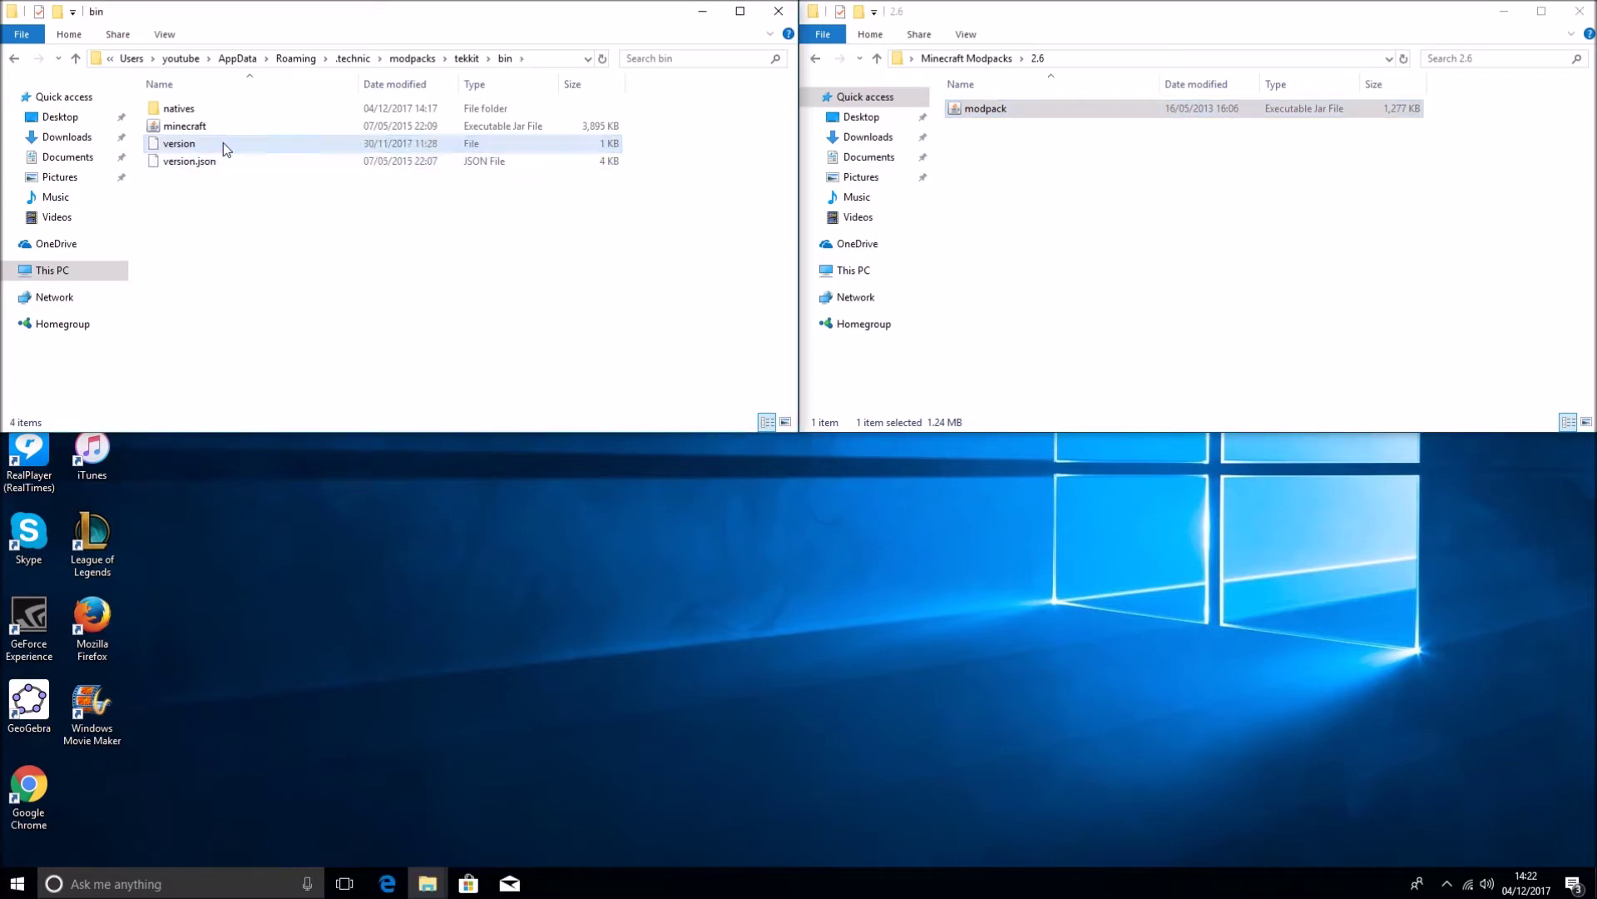
{"action": "key", "text": "ctrl+z"}
{"action": "left_click", "coordinate": [370, 268]}
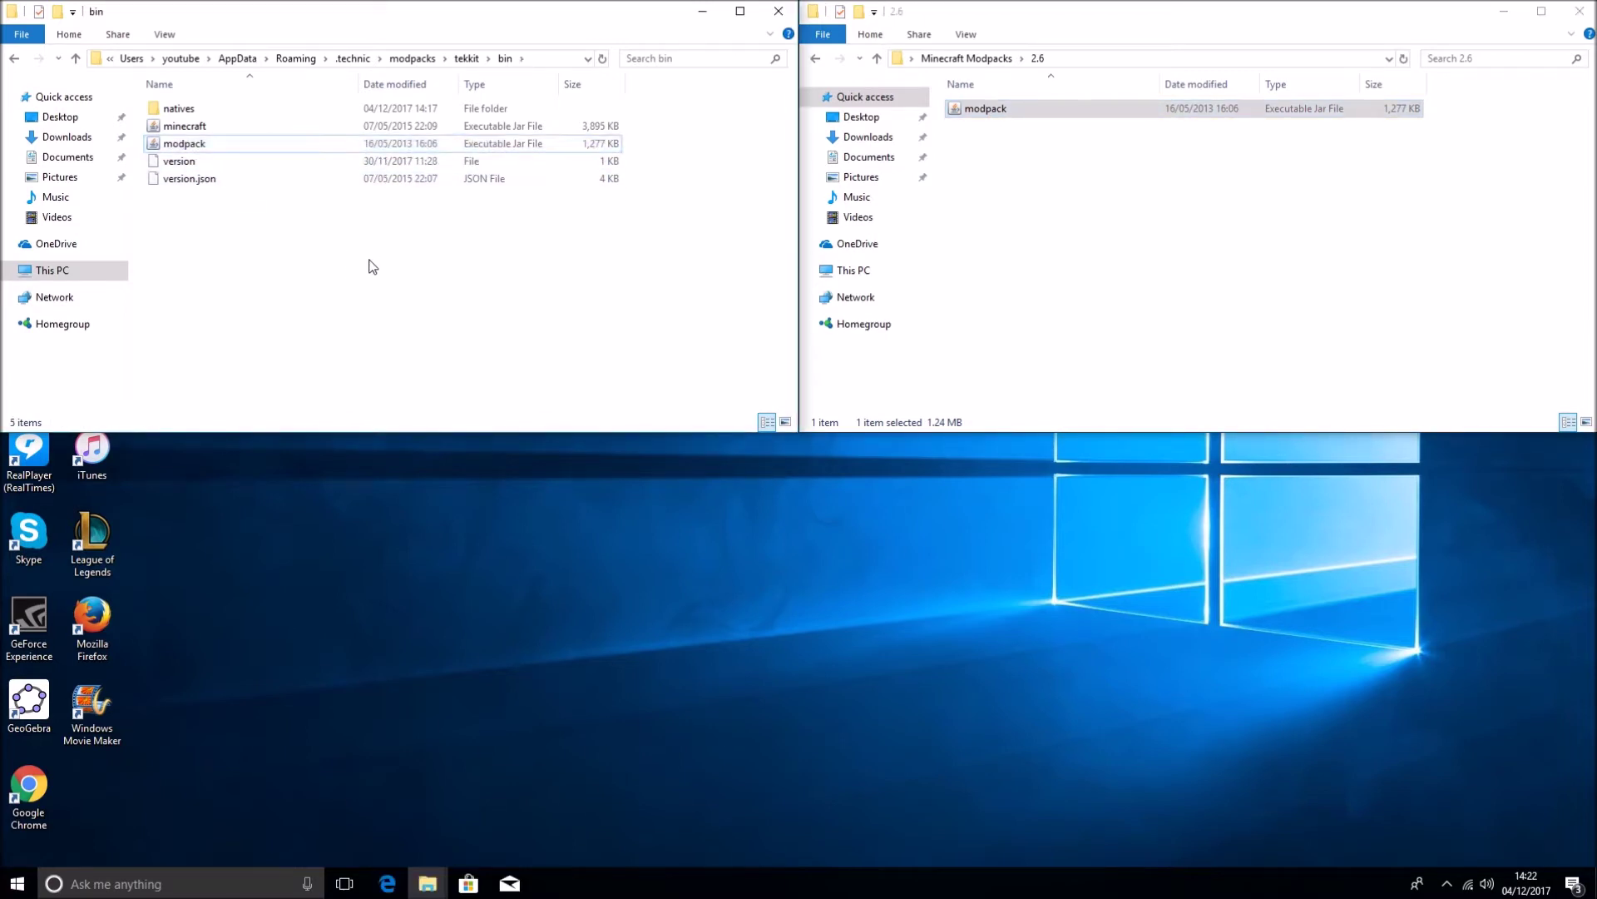
Step: Close the bin folder window and minimize the 2.6 folder window
{"action": "left_click", "coordinate": [779, 11]}
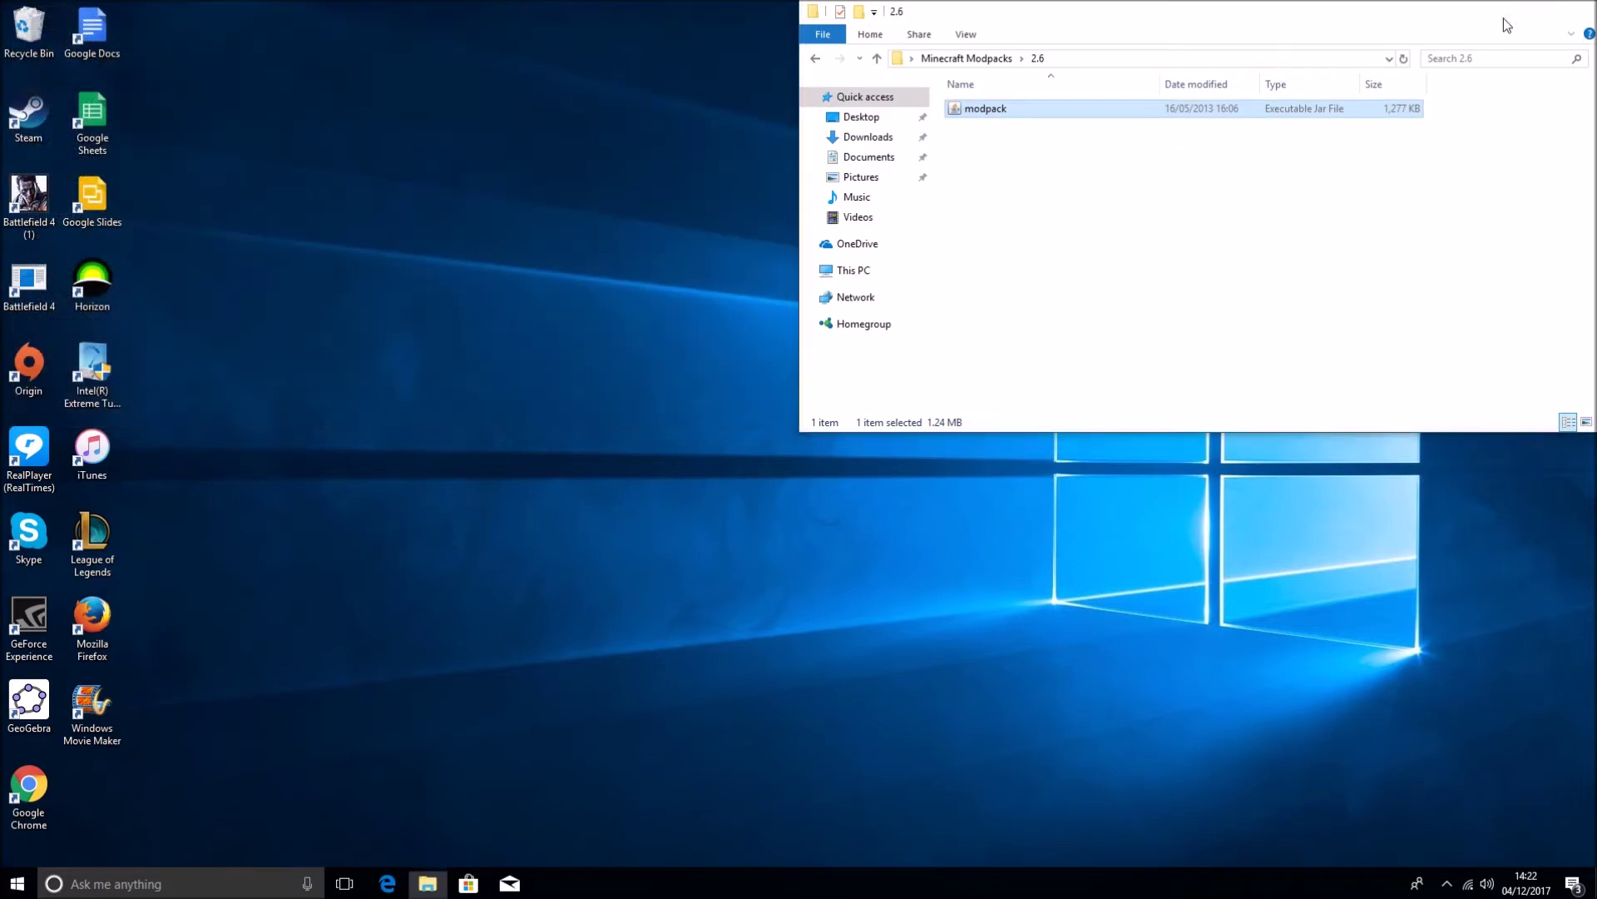
{"action": "left_click", "coordinate": [1504, 18]}
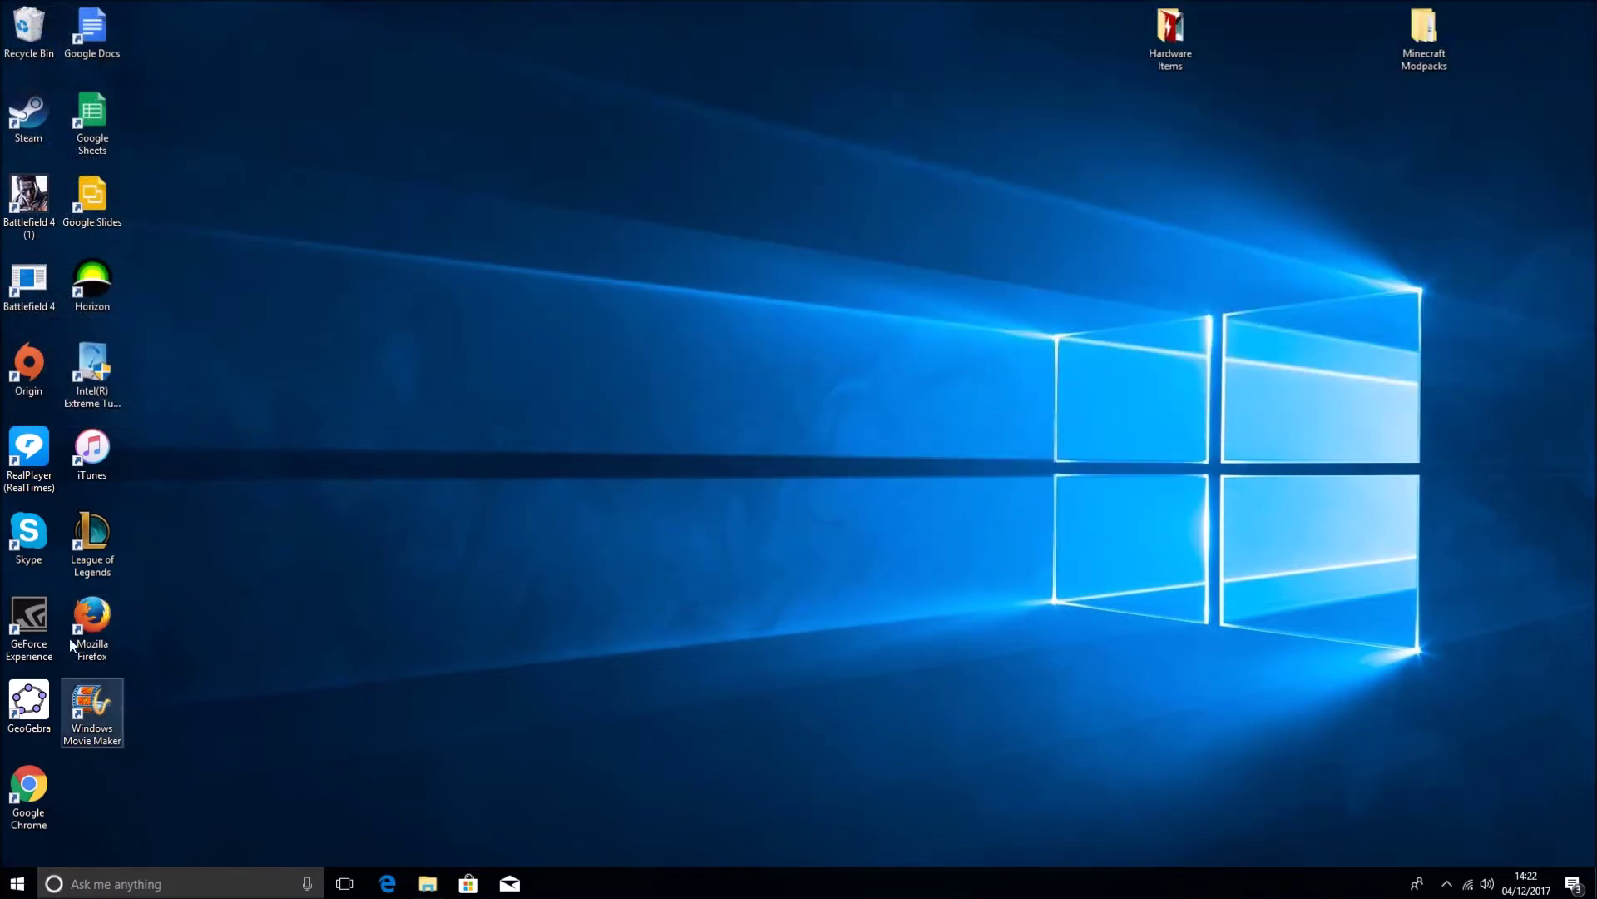
{"action": "left_click", "coordinate": [430, 883]}
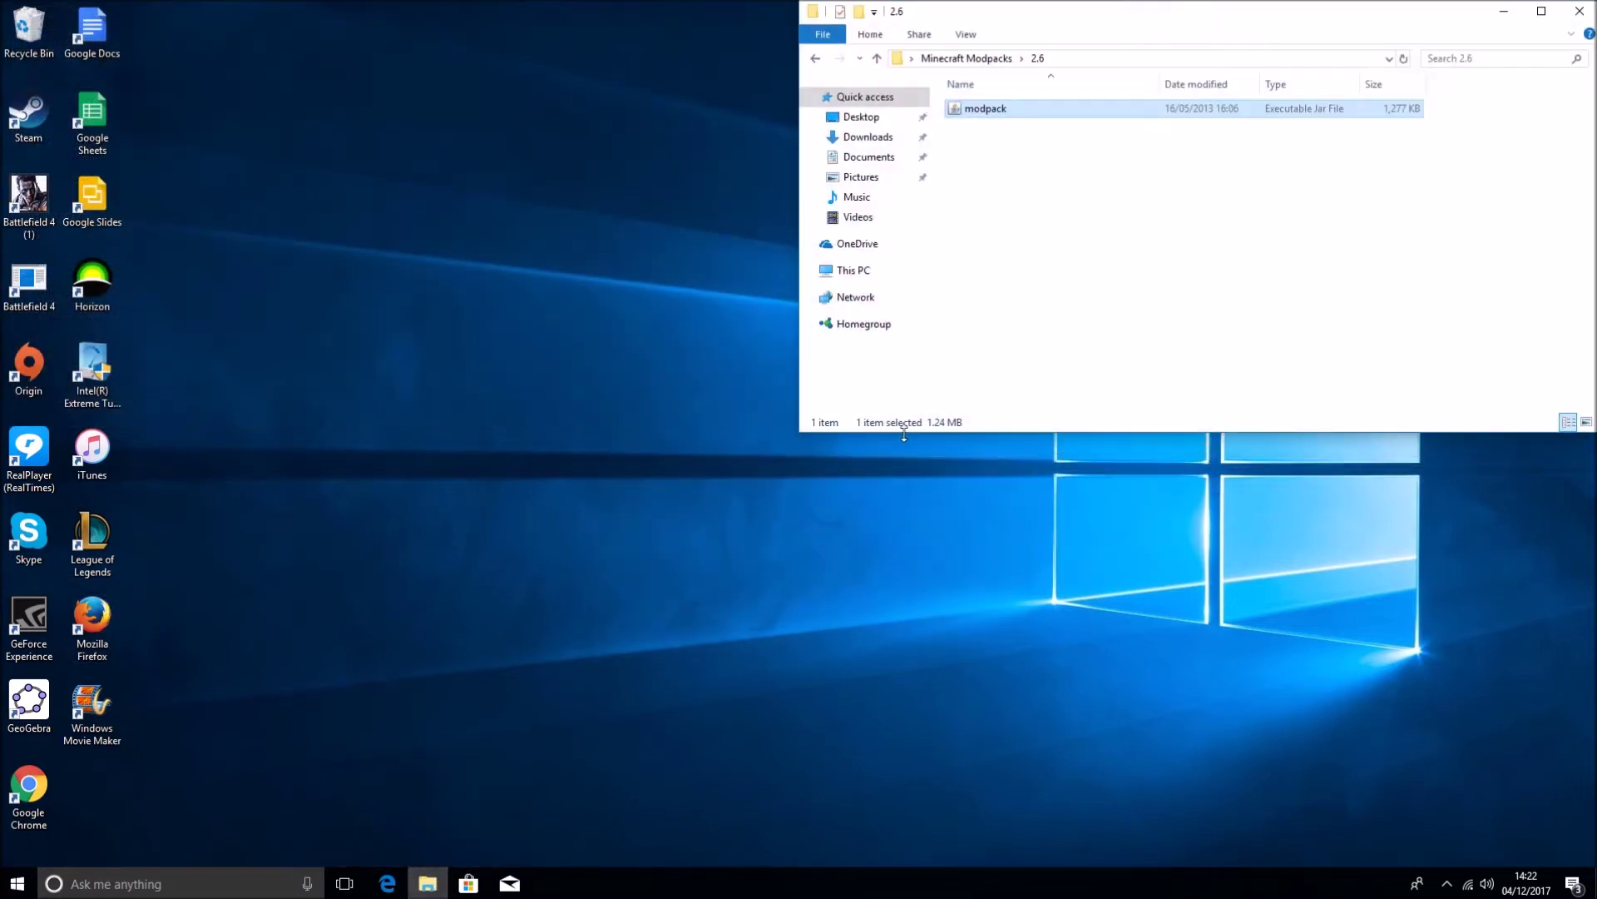
{"action": "left_click", "coordinate": [1502, 17]}
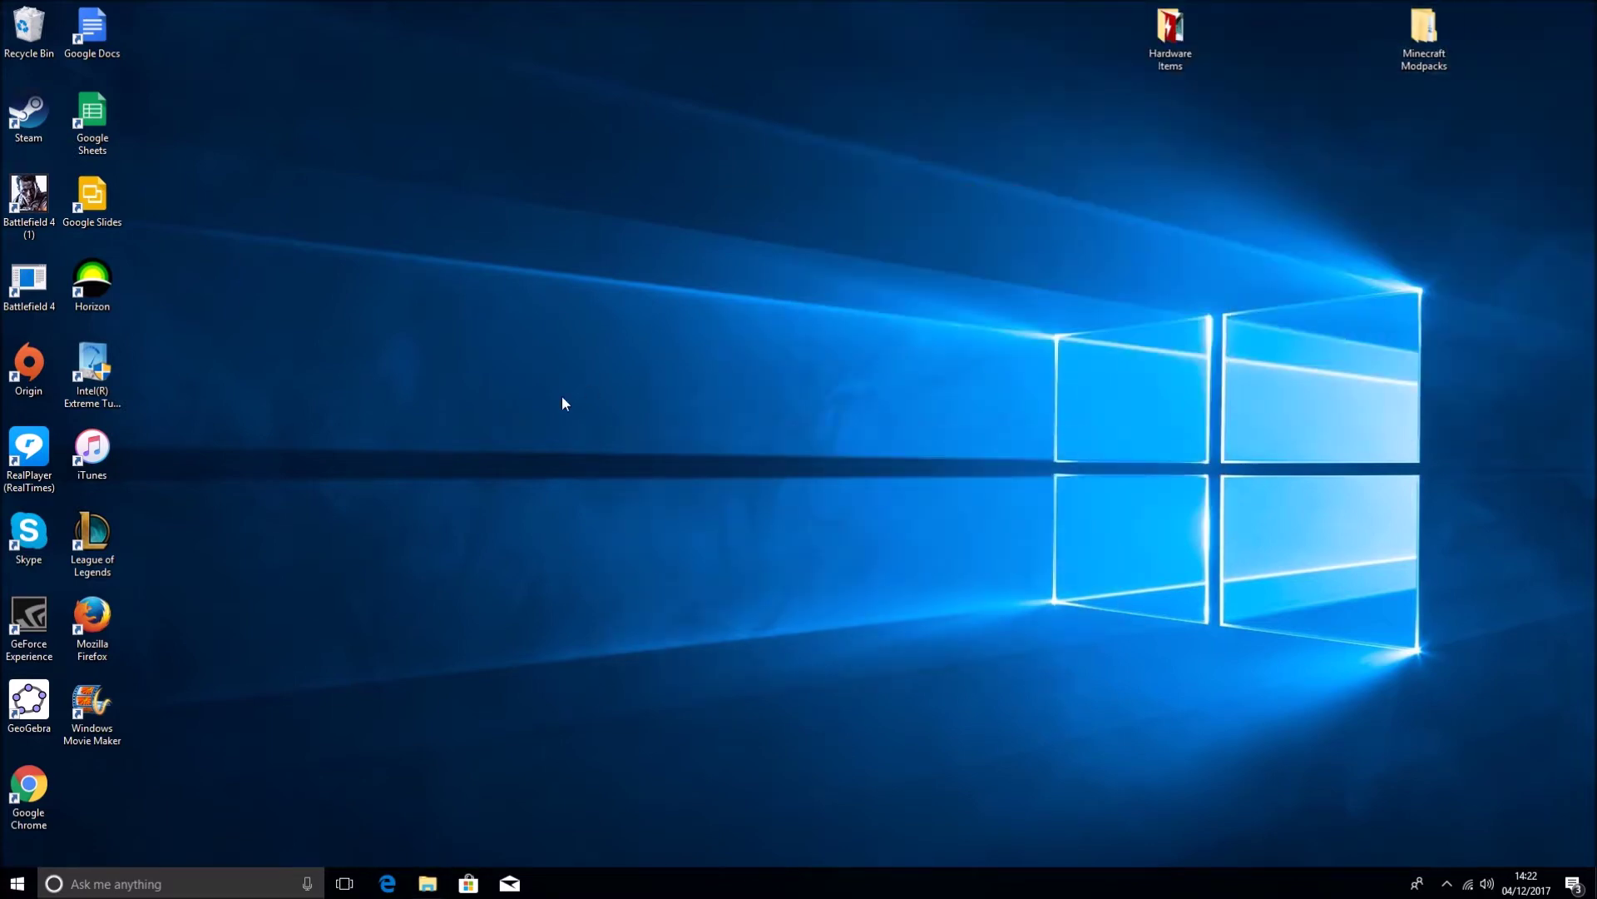
Step: Open the %appdata% folder, go into .technic and run the temp application to start the Technic Launcher
{"action": "key", "text": "super"}
{"action": "type", "text": "%"}
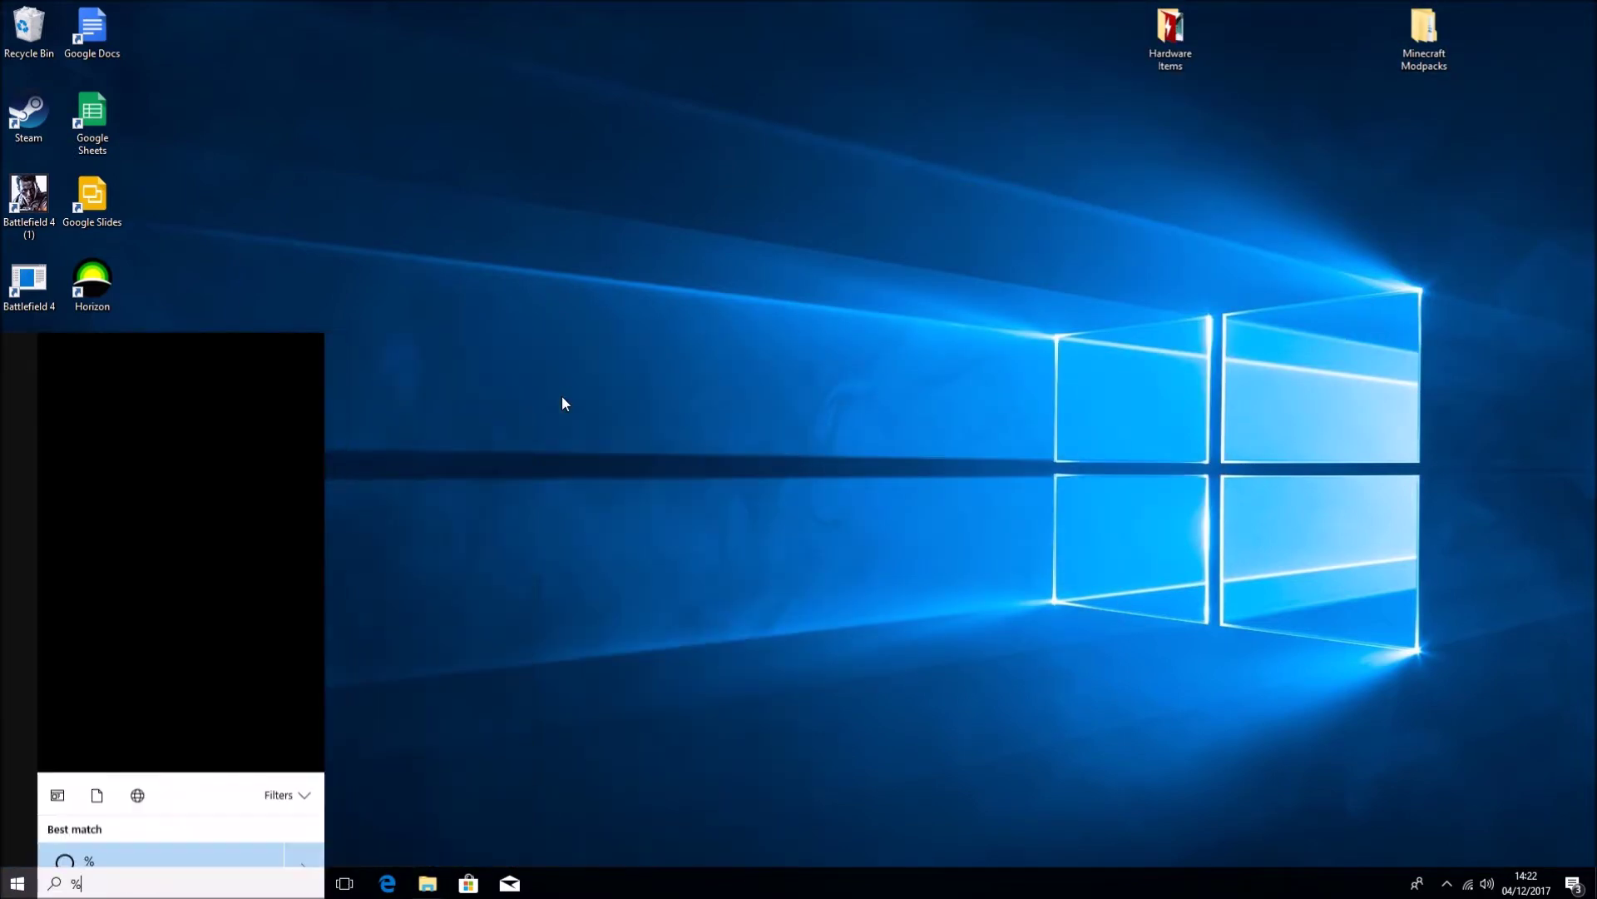
{"action": "type", "text": "appdata%"}
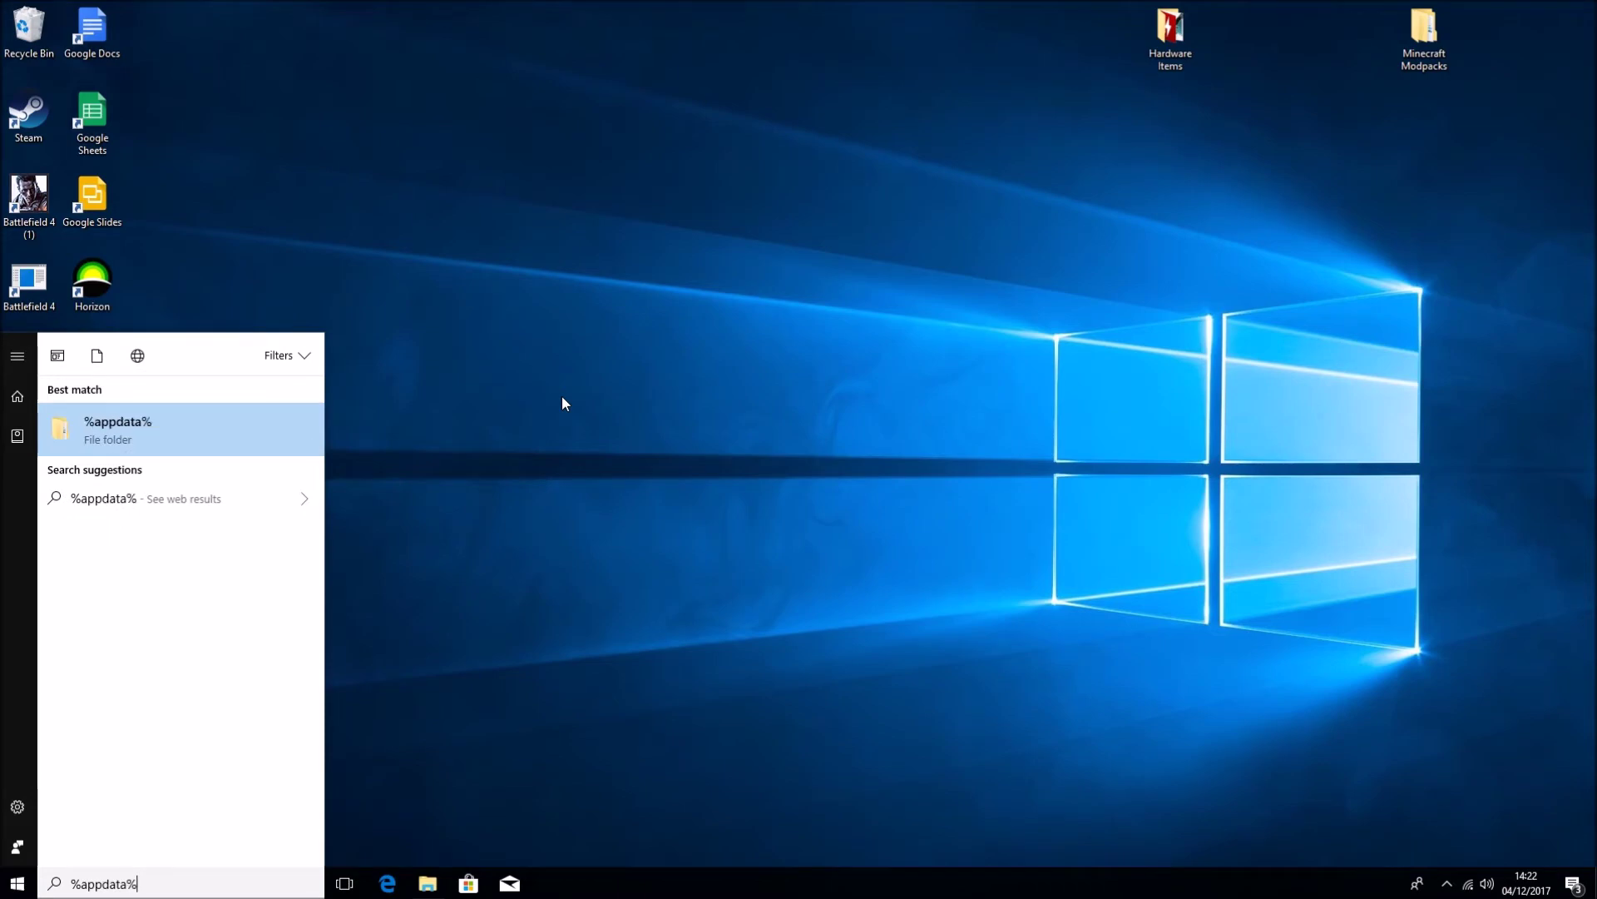
{"action": "key", "text": "Return"}
{"action": "double_click", "coordinate": [286, 133]}
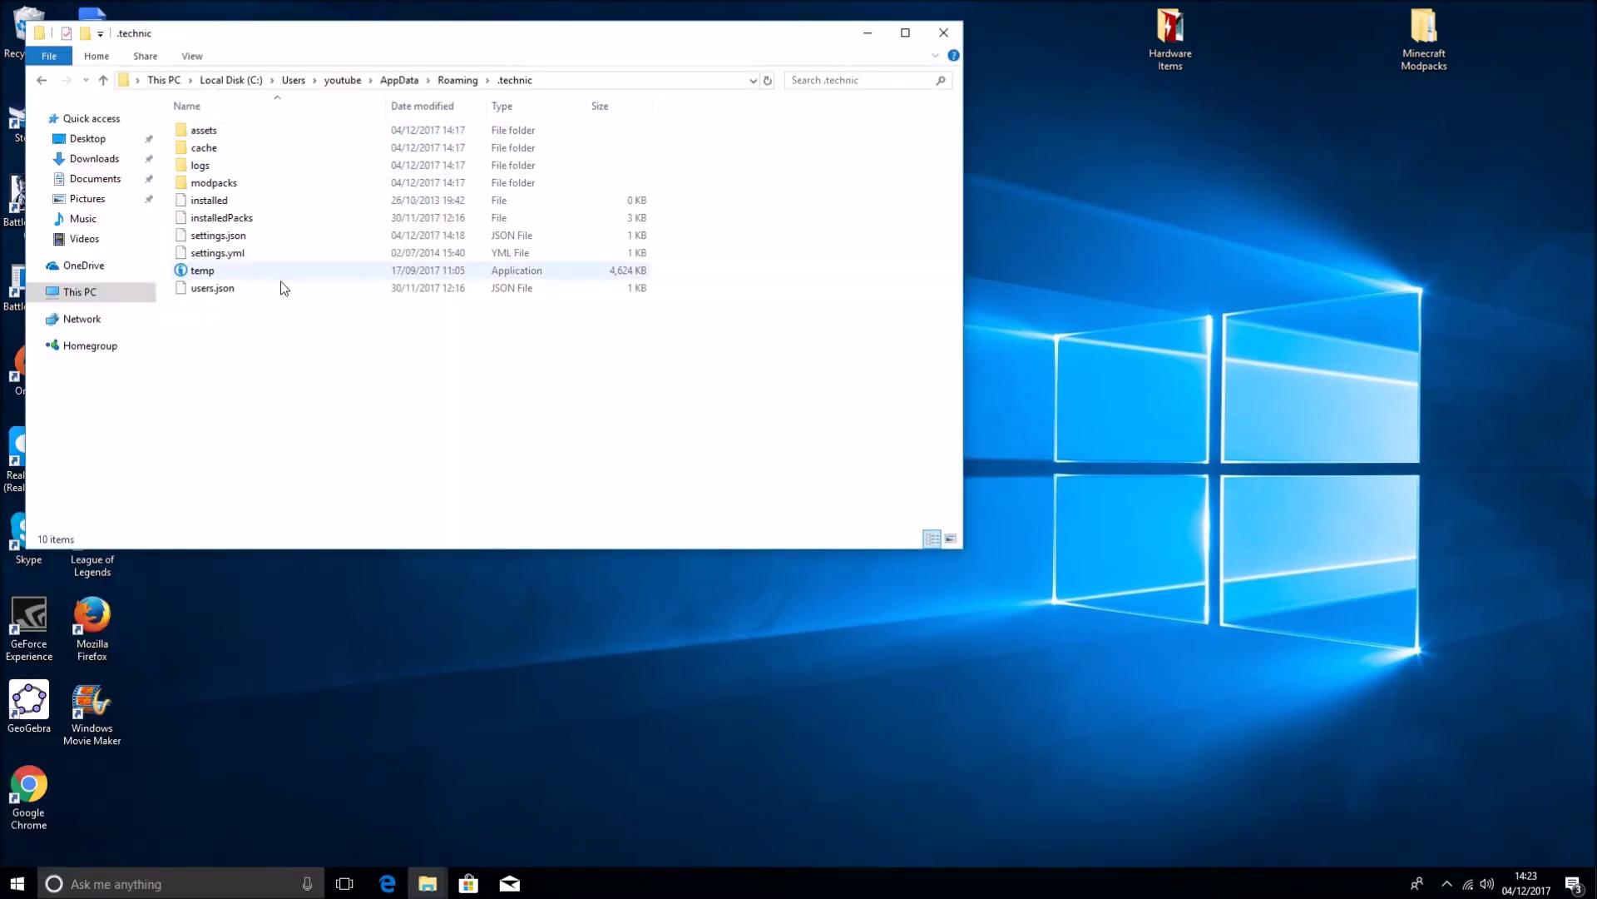
{"action": "double_click", "coordinate": [250, 272]}
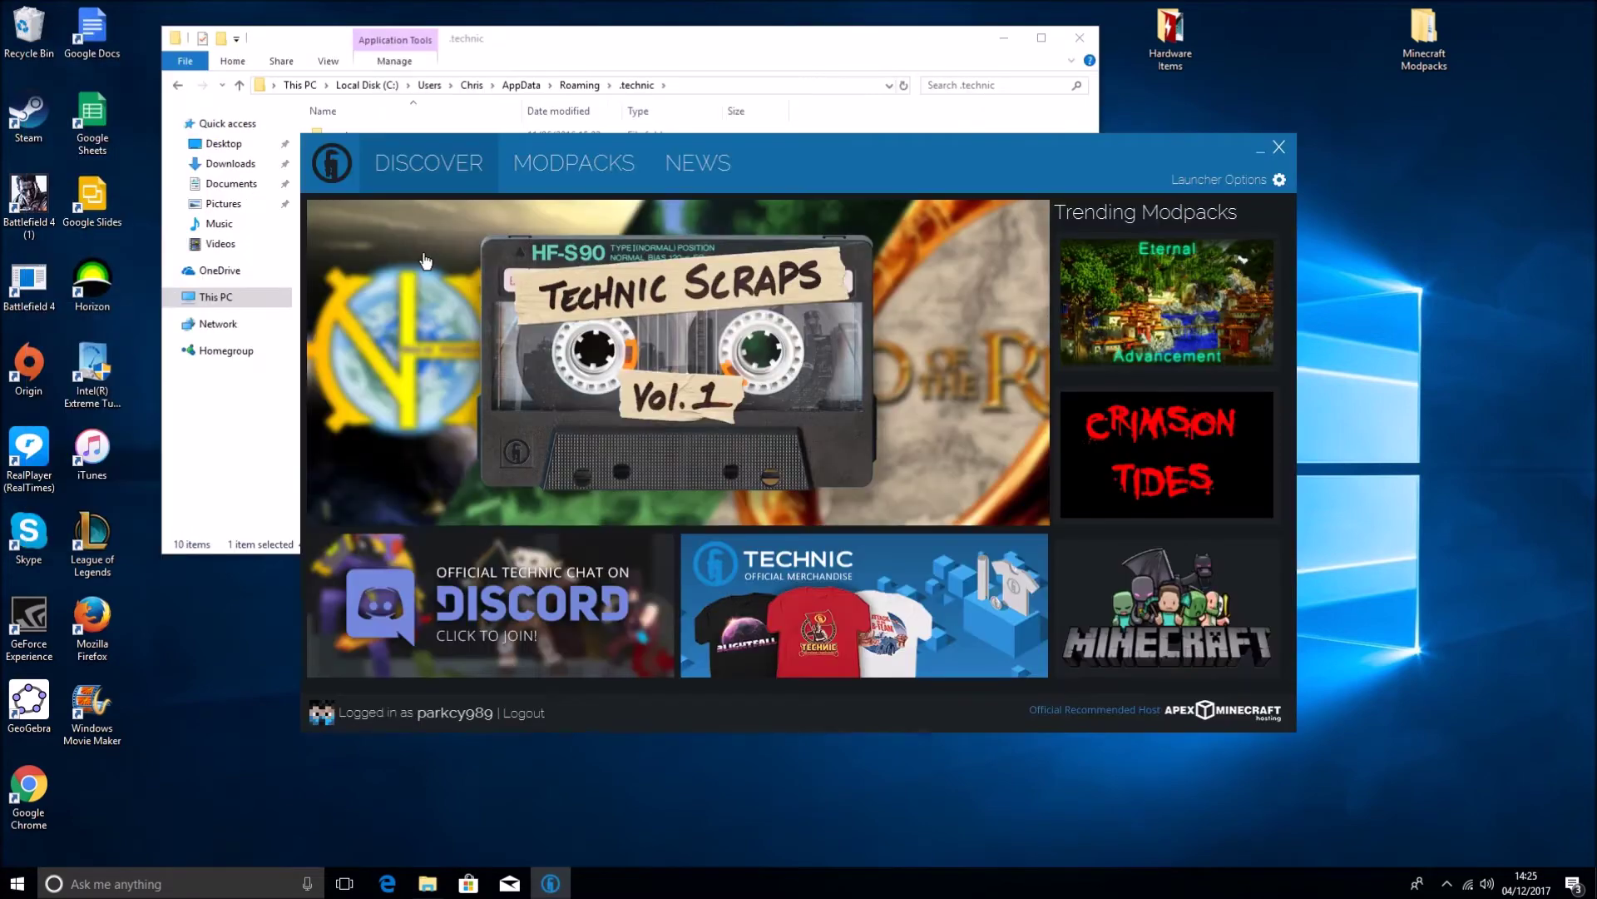
Step: Launch the Tekkit Classic modpack and join the Tekkit Ultimate 24/7 [3.1.2] multiplayer server
{"action": "left_click", "coordinate": [593, 167]}
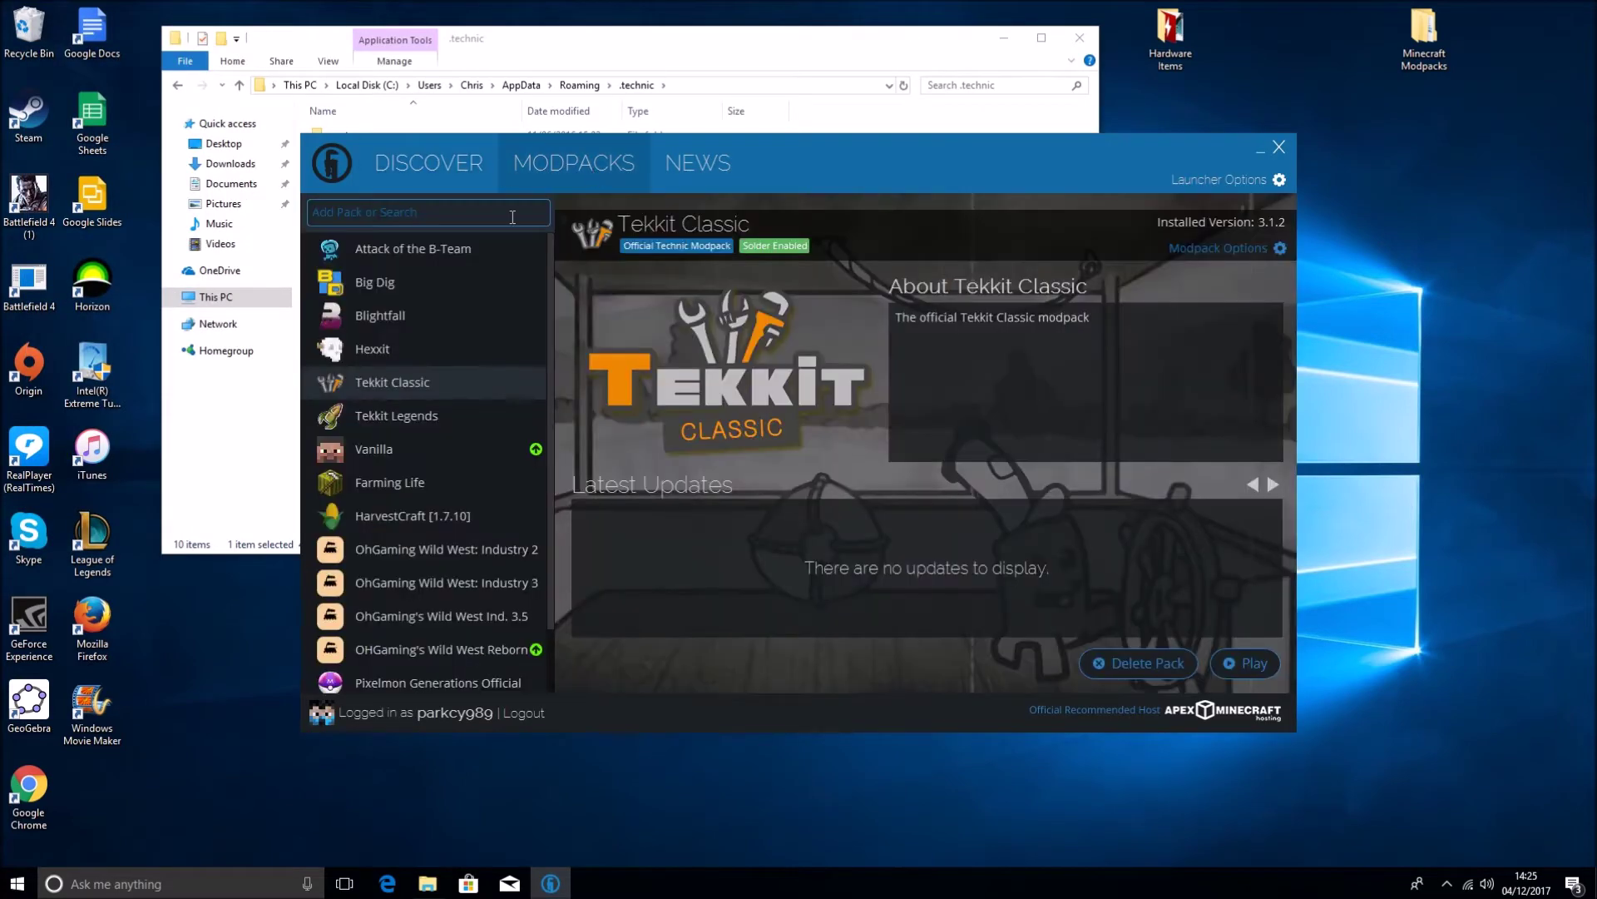
{"action": "left_click", "coordinate": [1256, 666]}
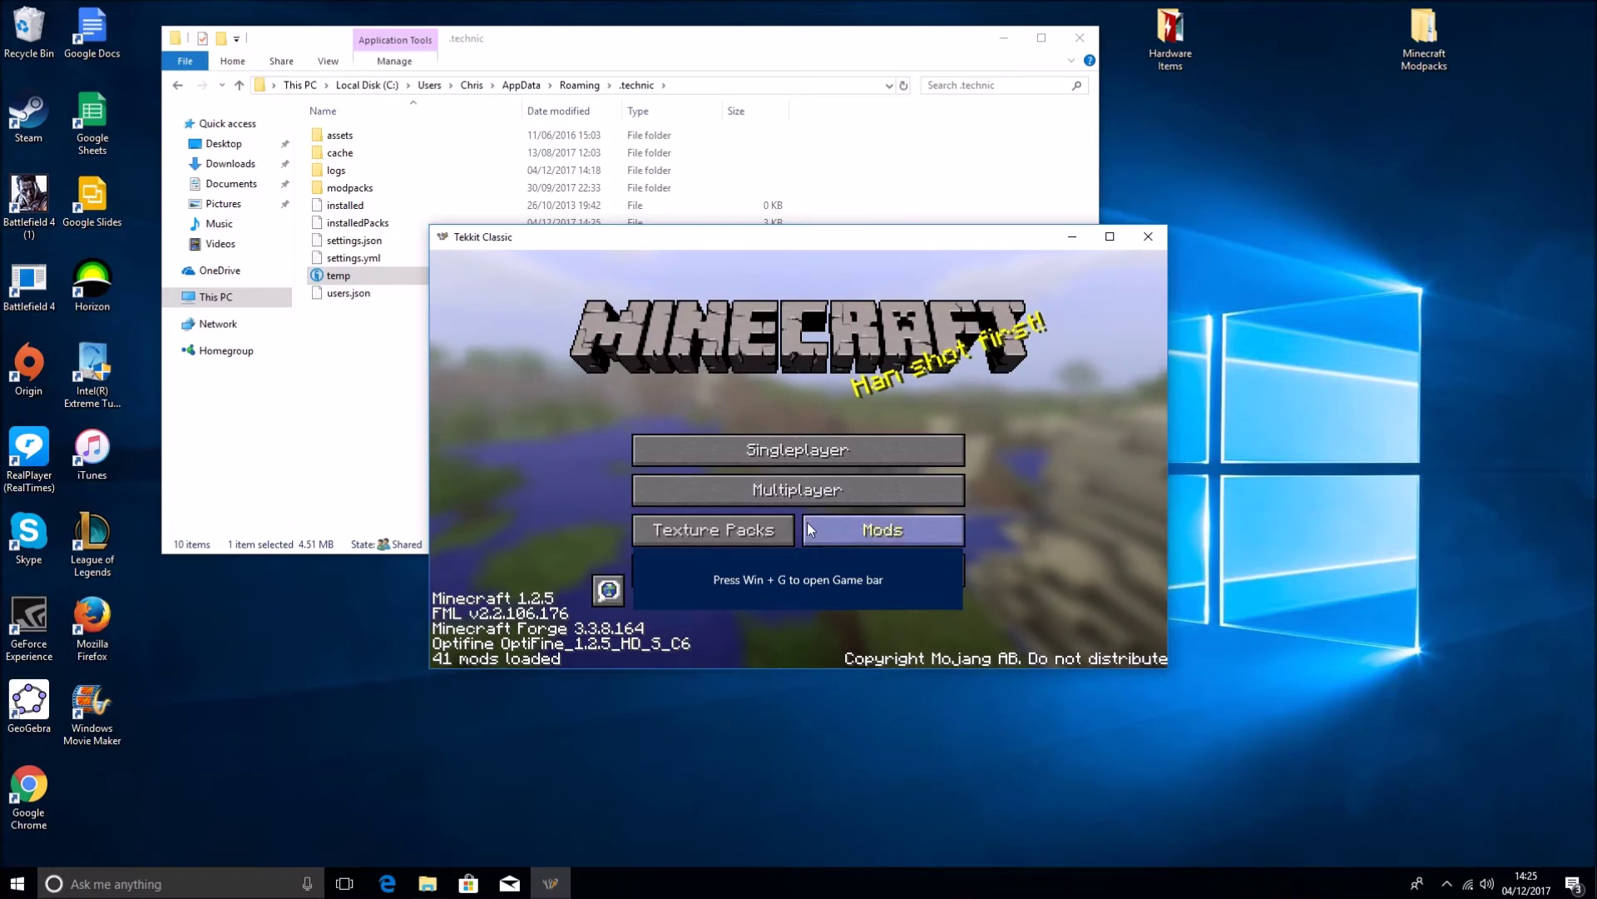
{"action": "left_click", "coordinate": [792, 491]}
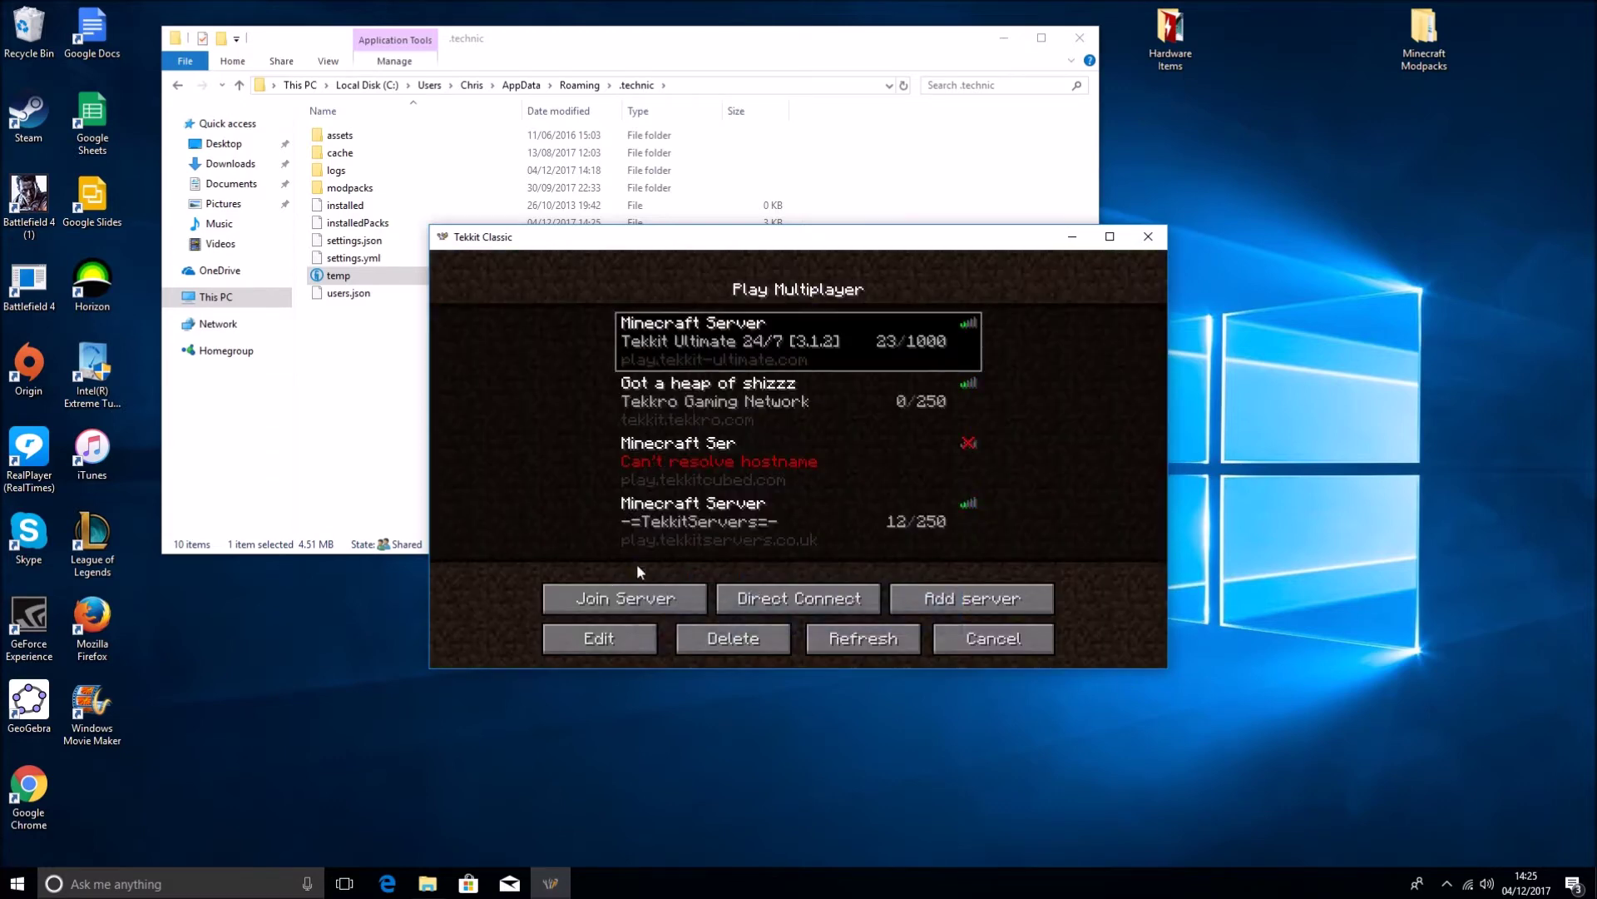
{"action": "left_click", "coordinate": [635, 596]}
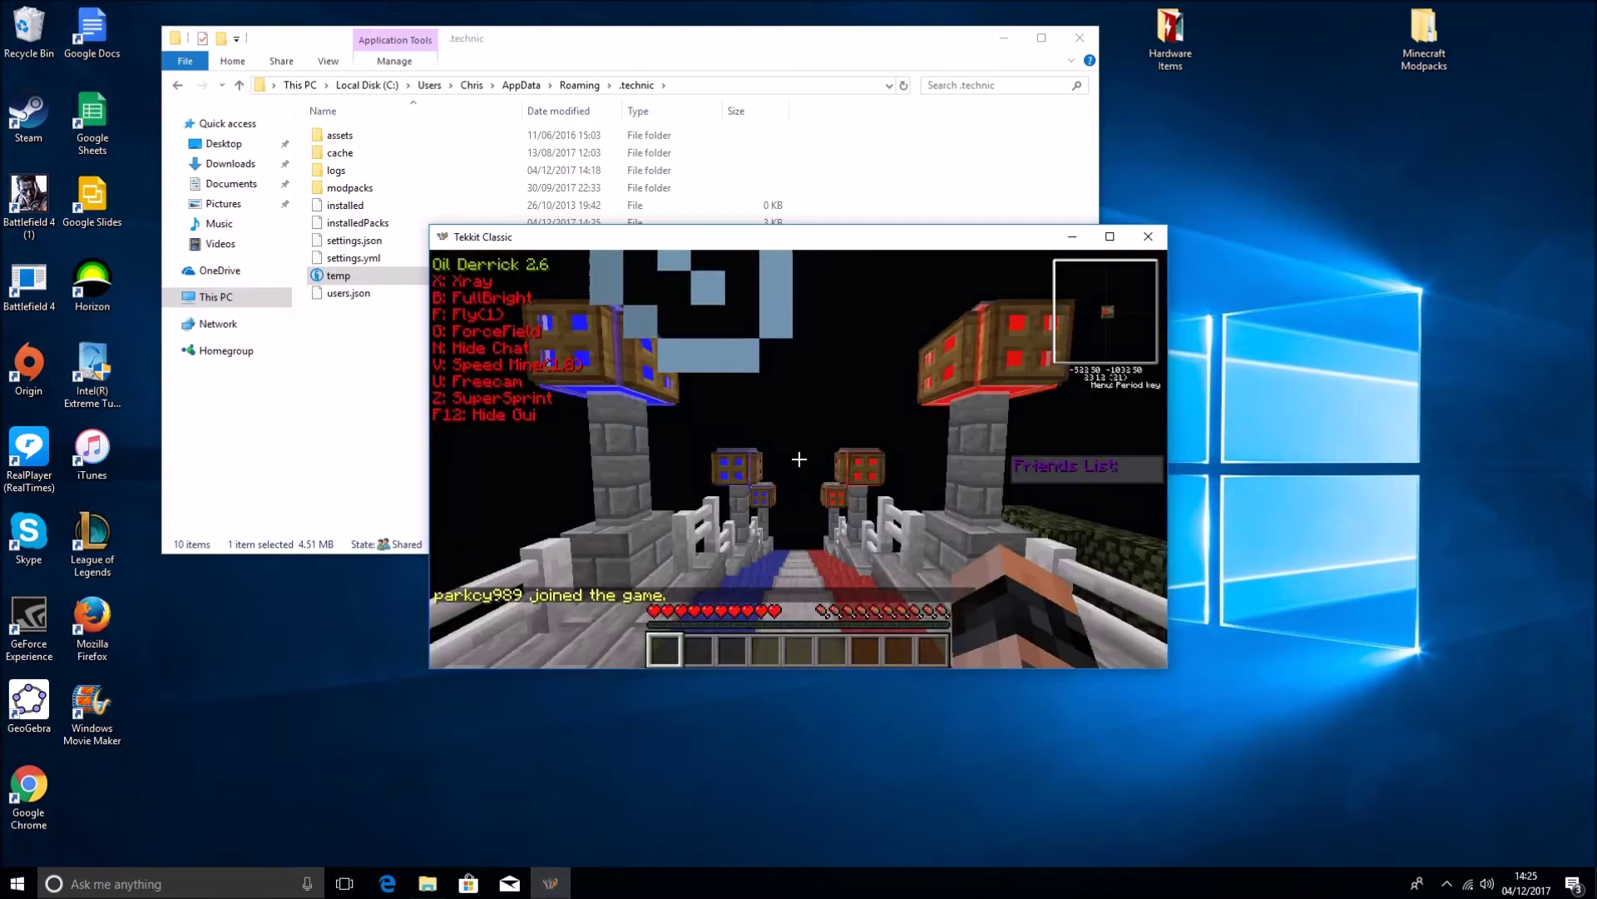
Step: Walk along the blue path towards the Survival portal and enable Nofall through the Oil Derrick console
{"action": "key", "text": "w"}
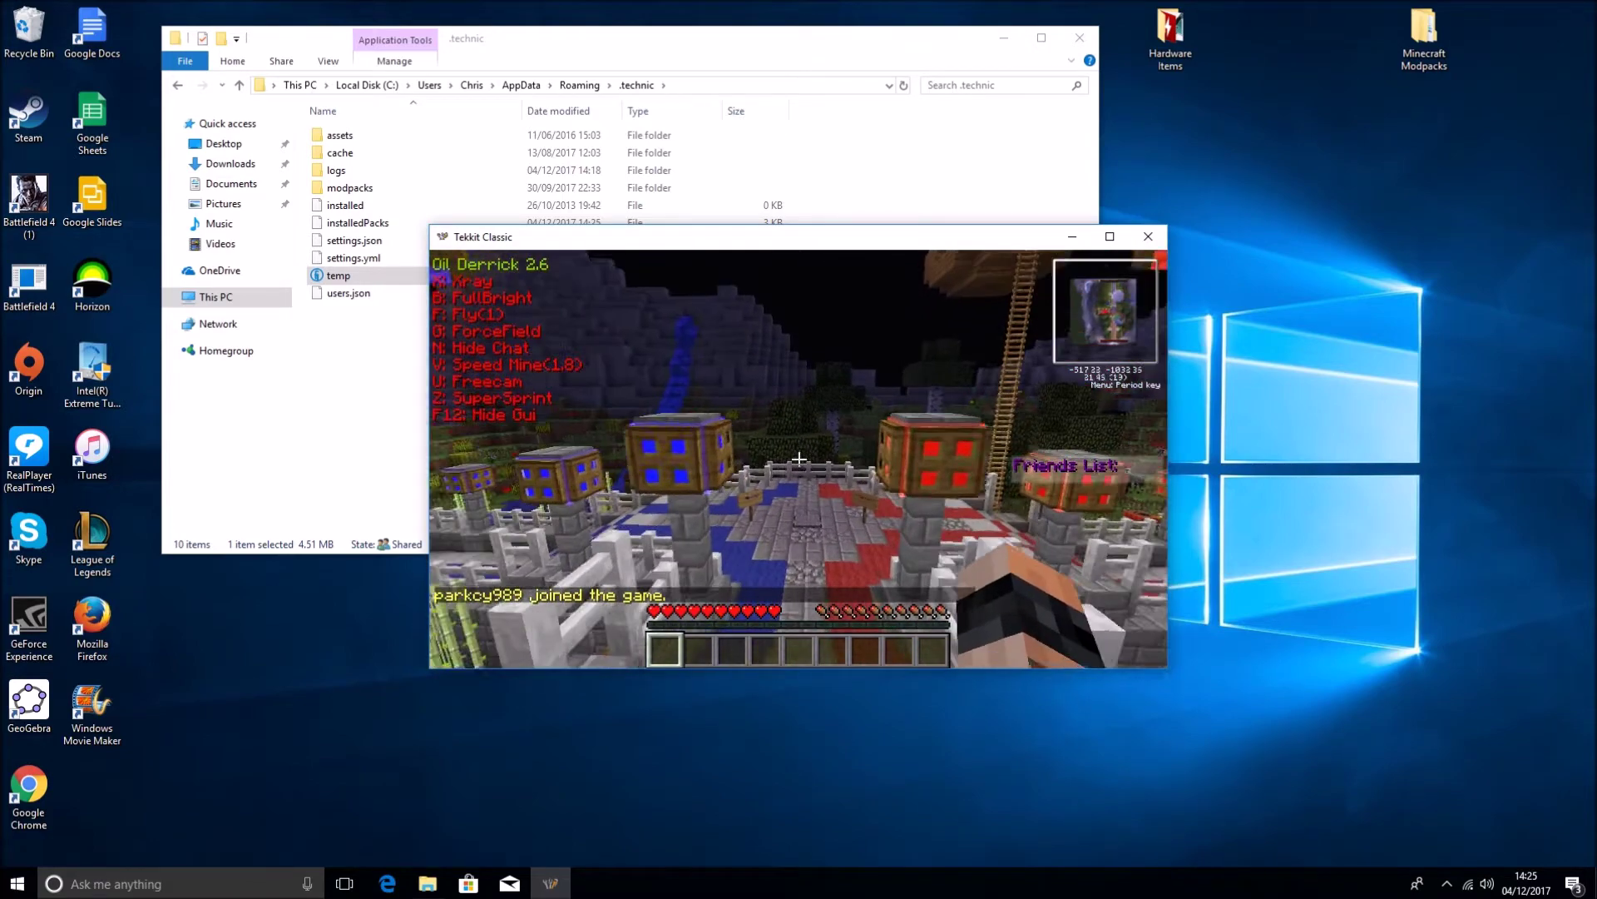
{"action": "key", "text": "w"}
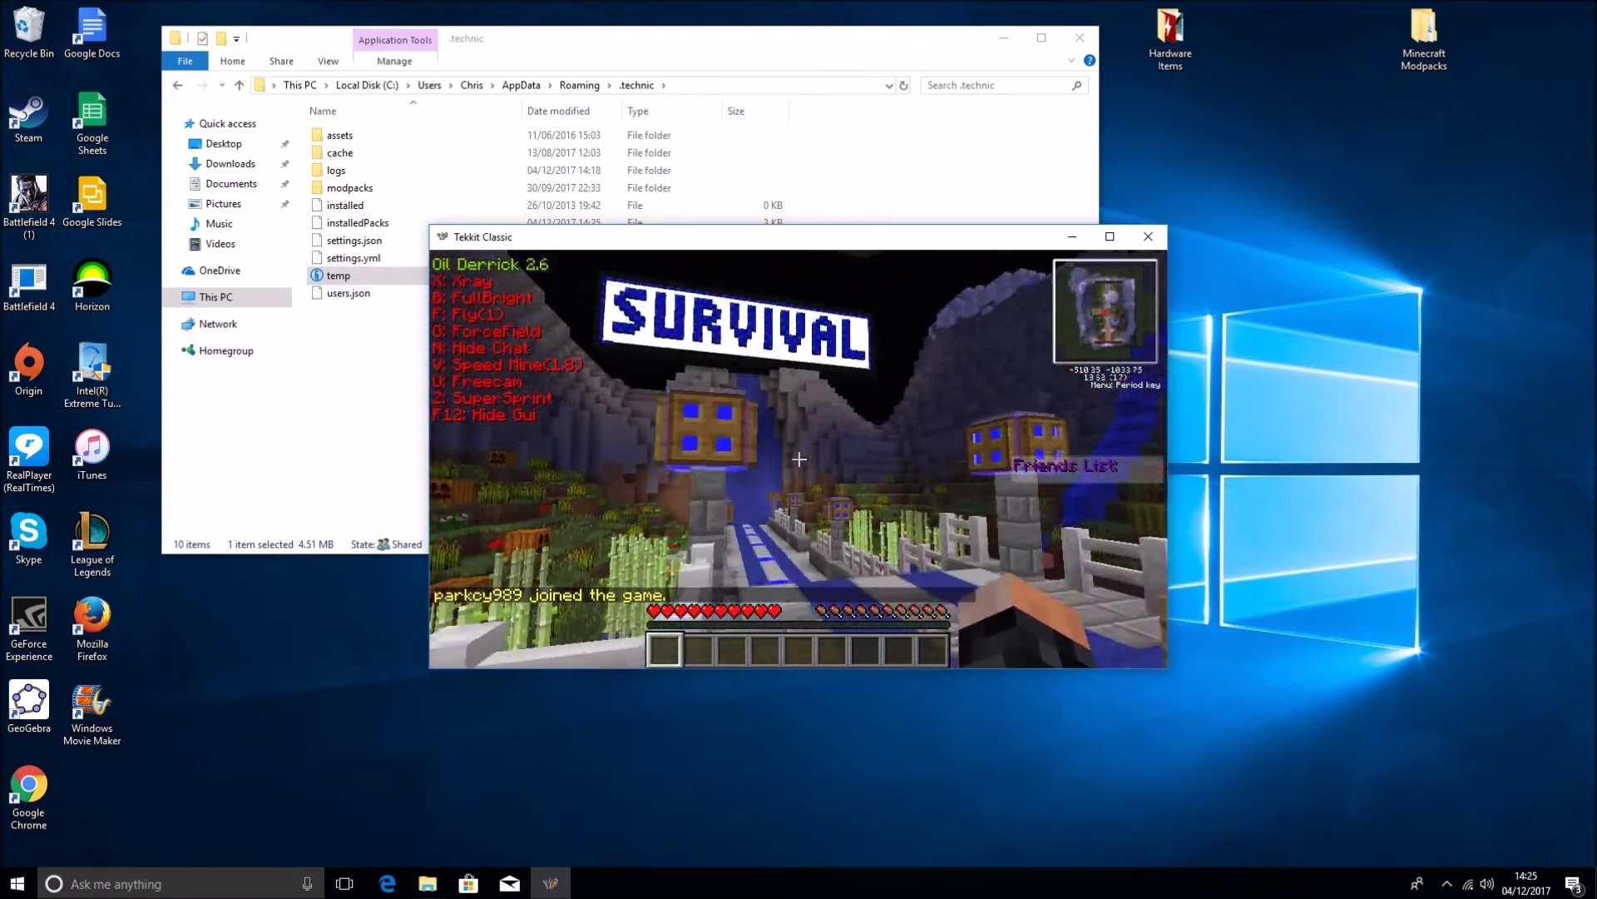
{"action": "key", "text": "w"}
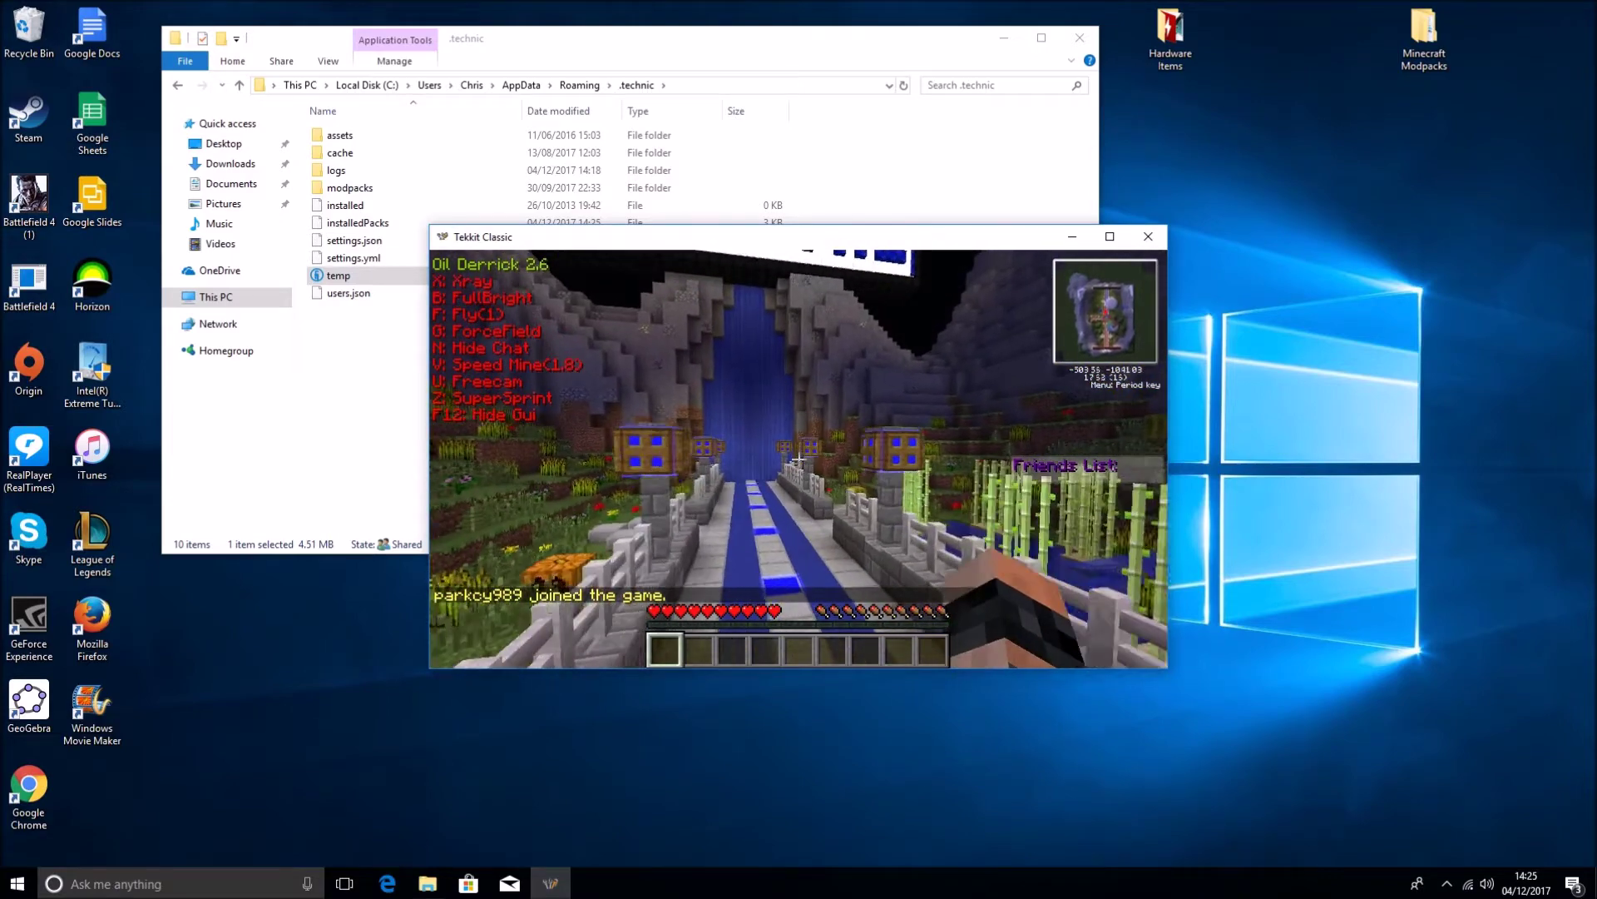
{"action": "key", "text": "grave"}
{"action": "left_click", "coordinate": [798, 464]}
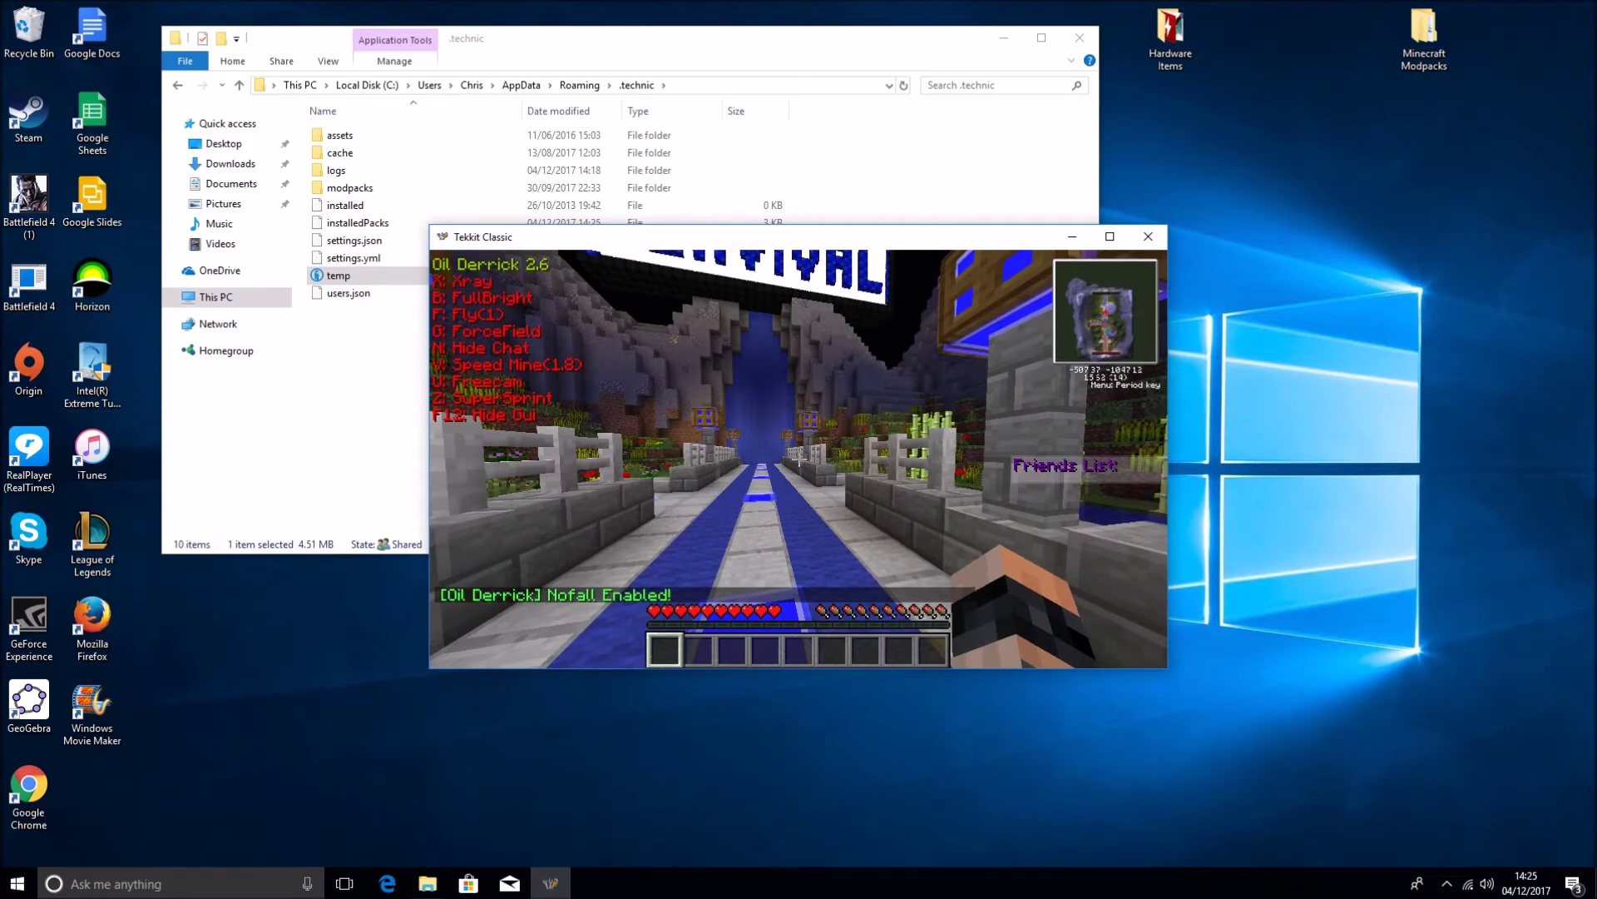
Step: Add cookie to the friends list with the console command "friend cookie" and walk into the Survival portal
{"action": "key", "text": "period"}
{"action": "type", "text": "friend"}
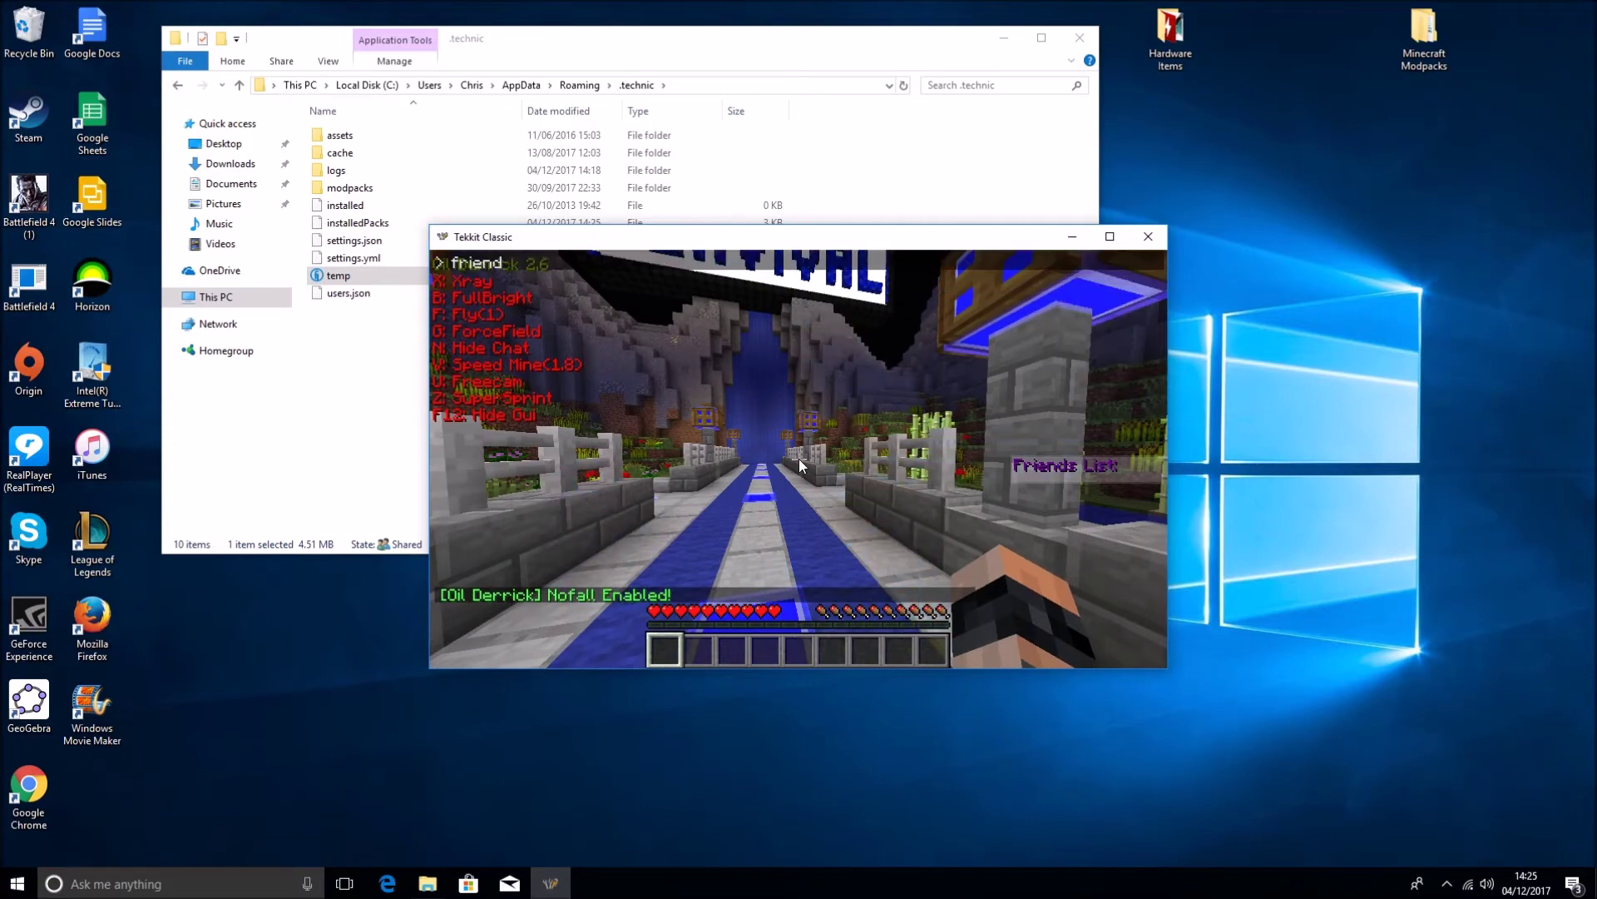
{"action": "type", "text": " cookie"}
{"action": "key", "text": "Return"}
{"action": "key", "text": "w"}
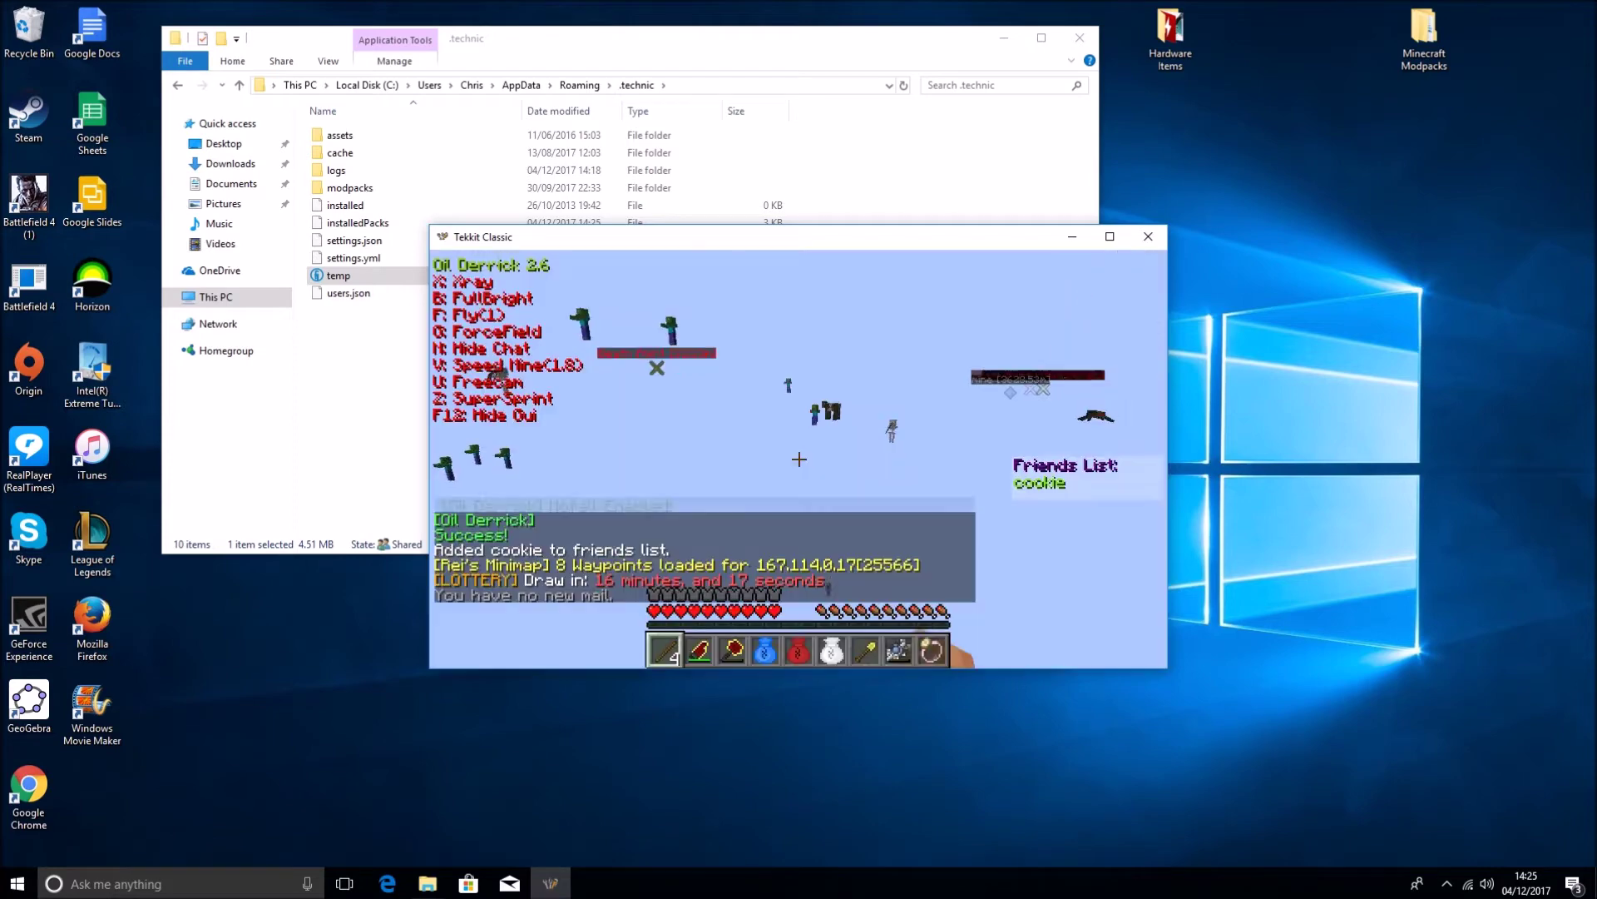
Step: Release the pointer from the game by opening the inventory, maximize the Tekkit Classic window and return to play
{"action": "key", "text": "e"}
{"action": "left_click", "coordinate": [1109, 236]}
{"action": "key", "text": "e"}
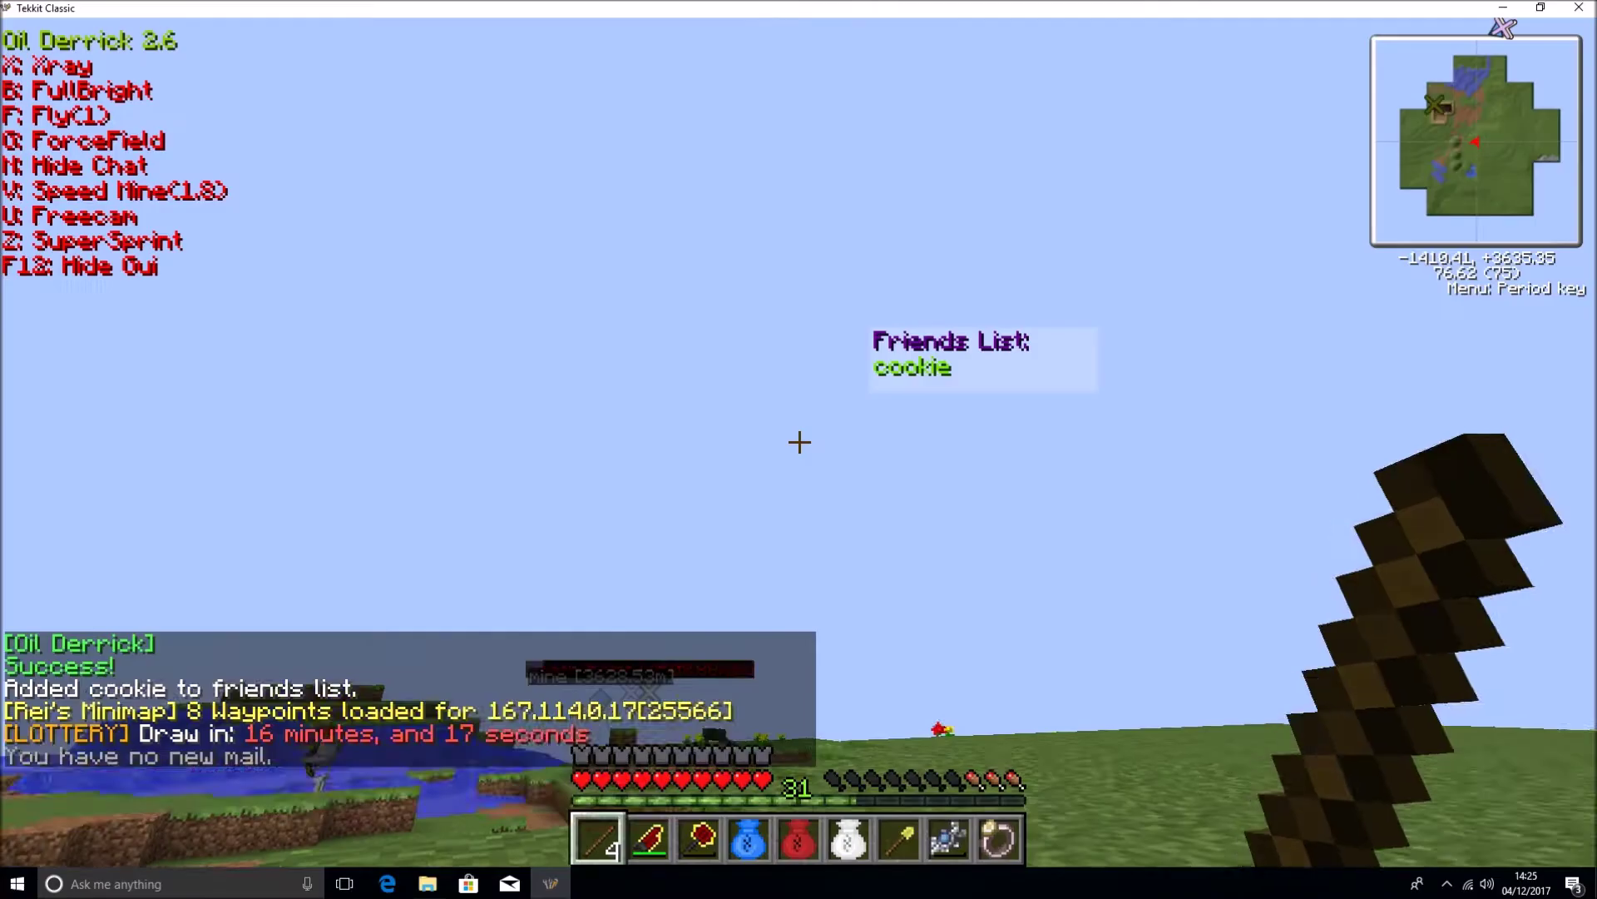
Step: Enable the Oil Derrick radar with the console command "radar"
{"action": "key", "text": "w"}
{"action": "key", "text": "grave"}
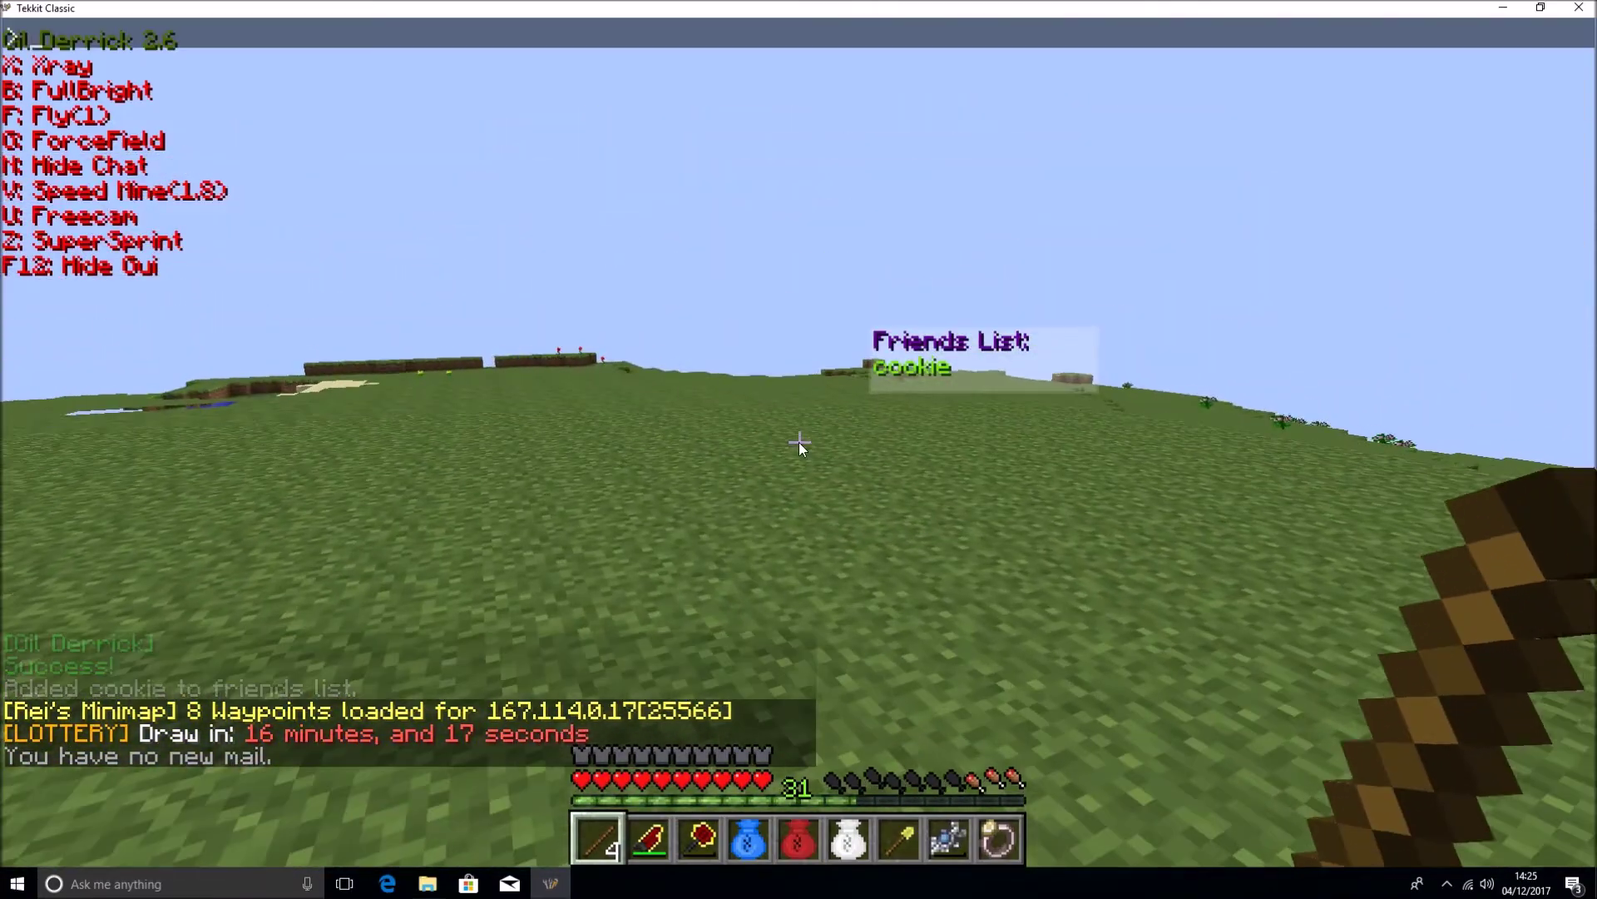
{"action": "type", "text": "radar"}
{"action": "key", "text": "Return"}
Step: Fly over the grassland with Fly enabled, switch Xray on and off again, and land with Fly disabled
{"action": "key", "text": "f"}
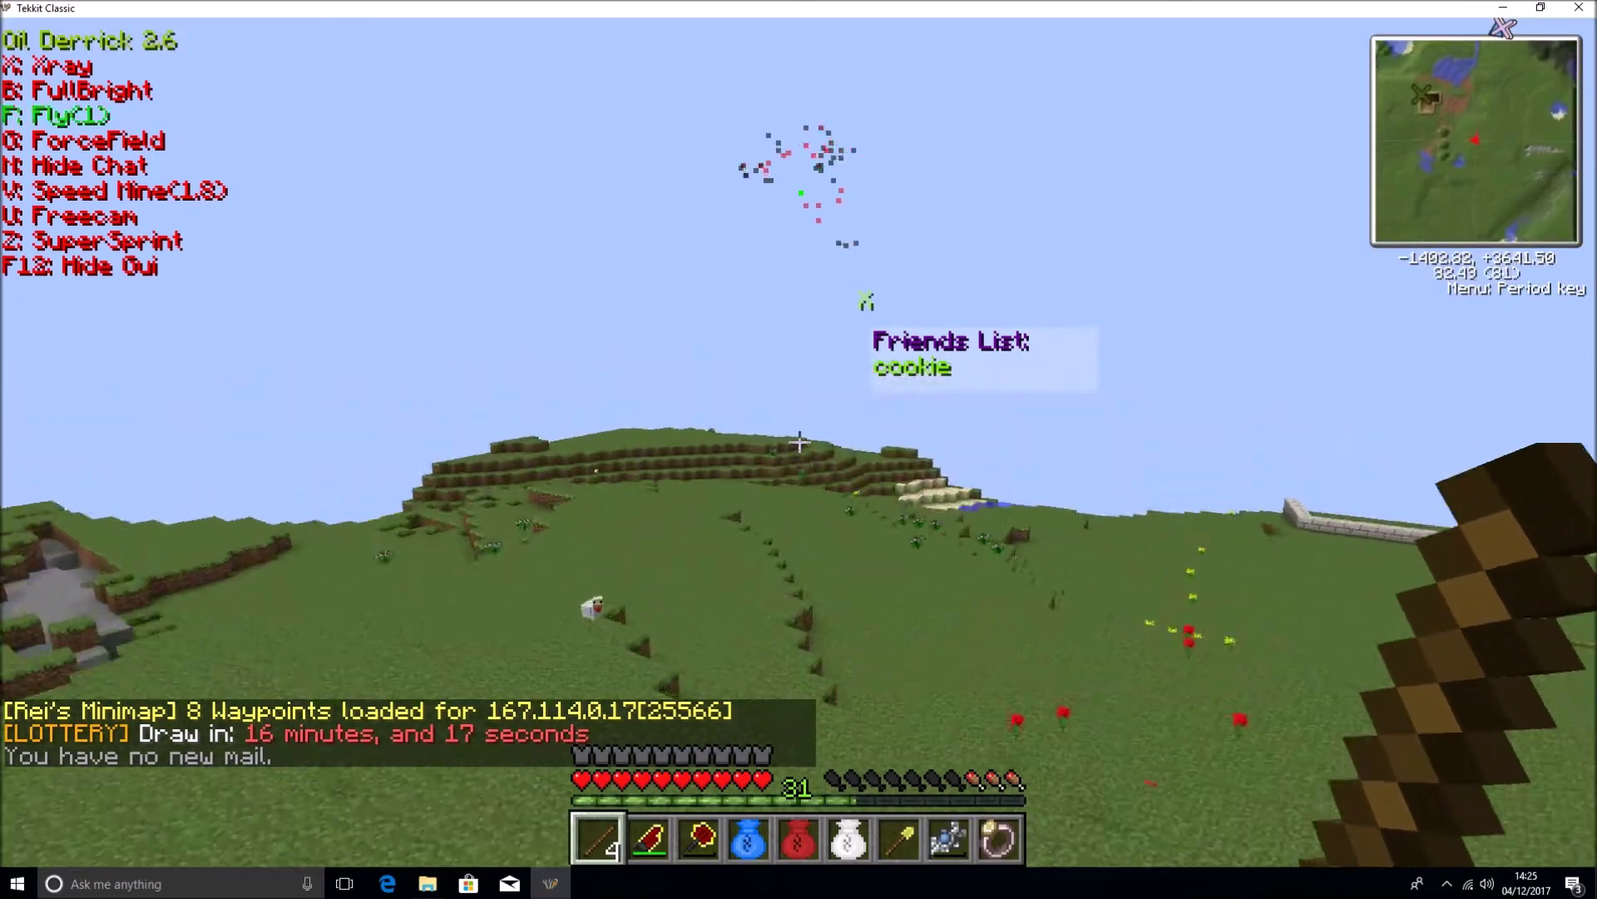
{"action": "key", "text": "w"}
{"action": "key", "text": "x"}
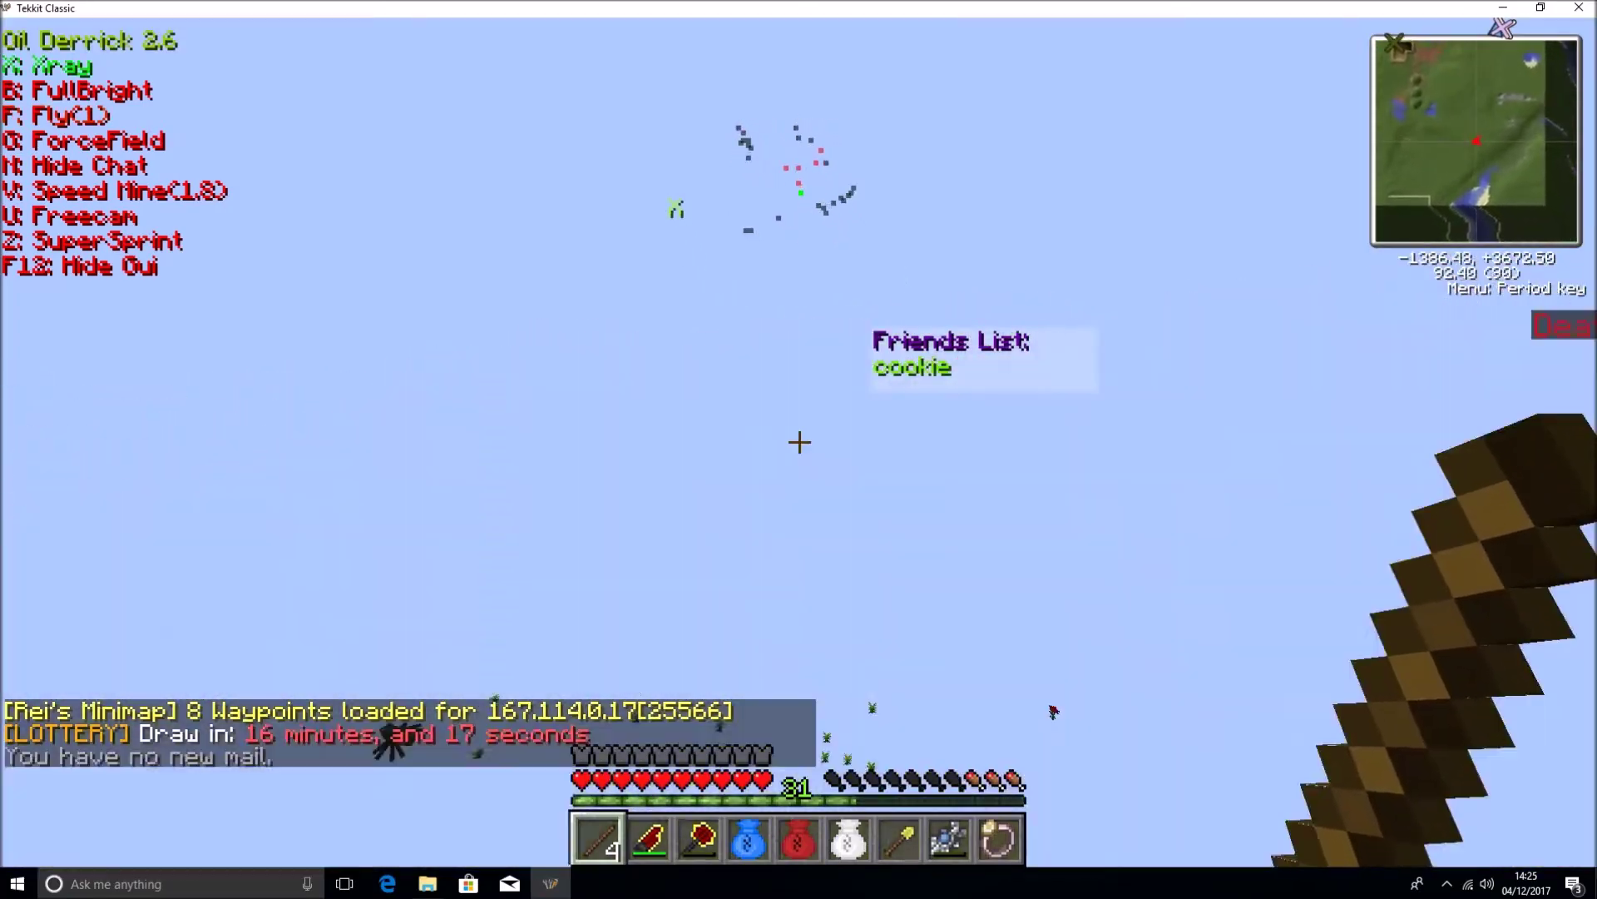
{"action": "key", "text": "x"}
{"action": "key", "text": "w"}
{"action": "key", "text": "f"}
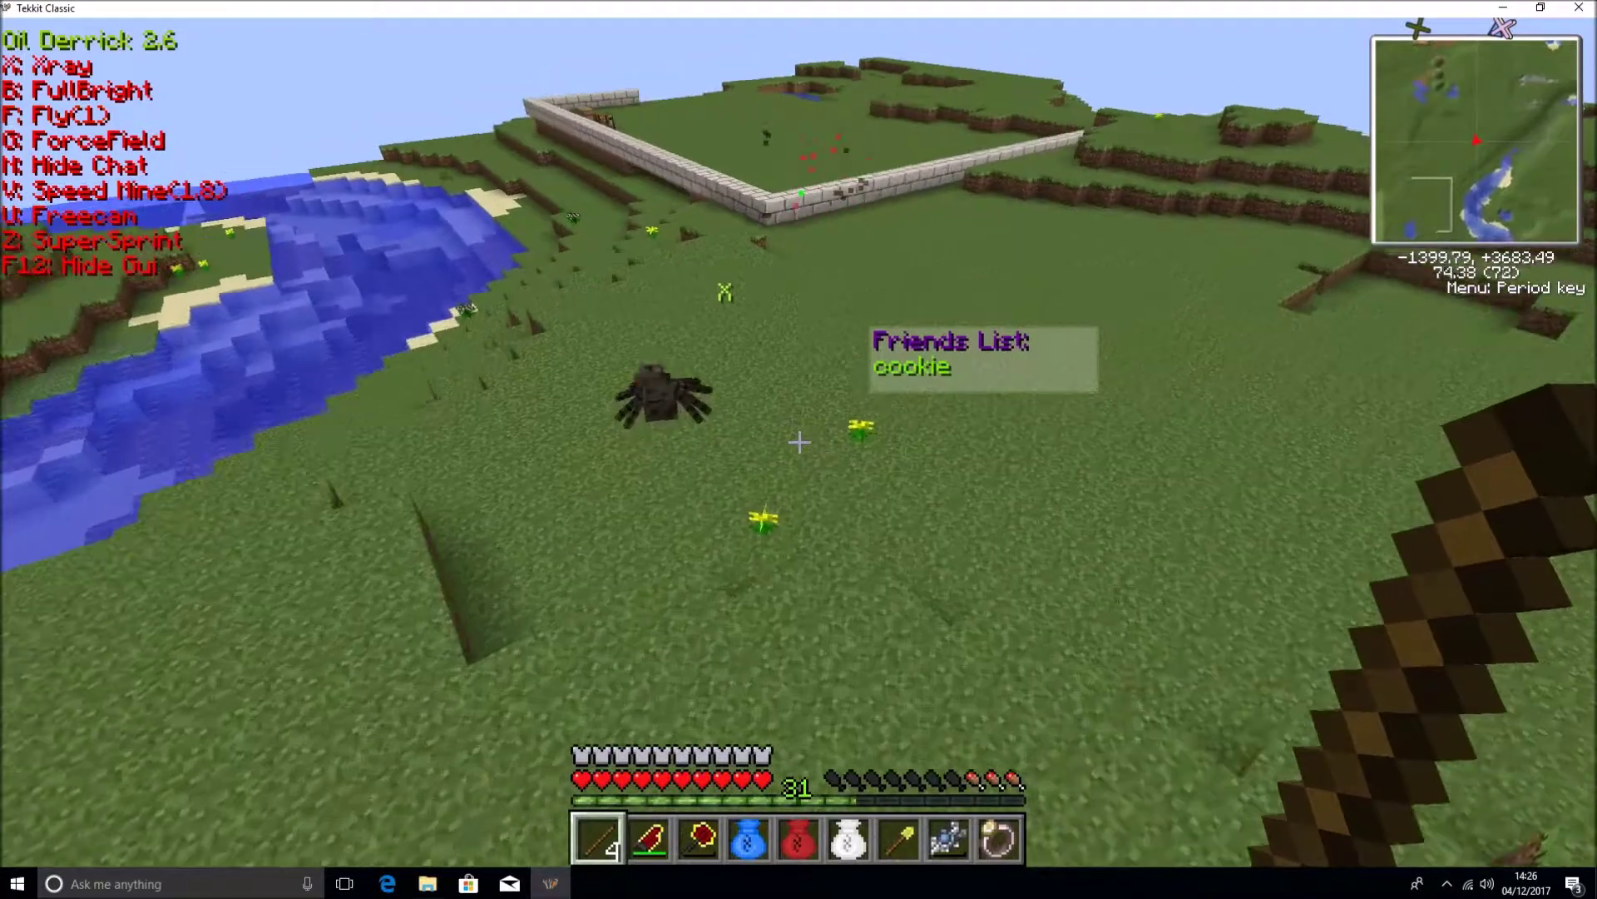
Step: Enable ForceField near the spider so that it gets attacked automatically, and disable ForceField again
{"action": "key", "text": "g"}
{"action": "key", "text": "w"}
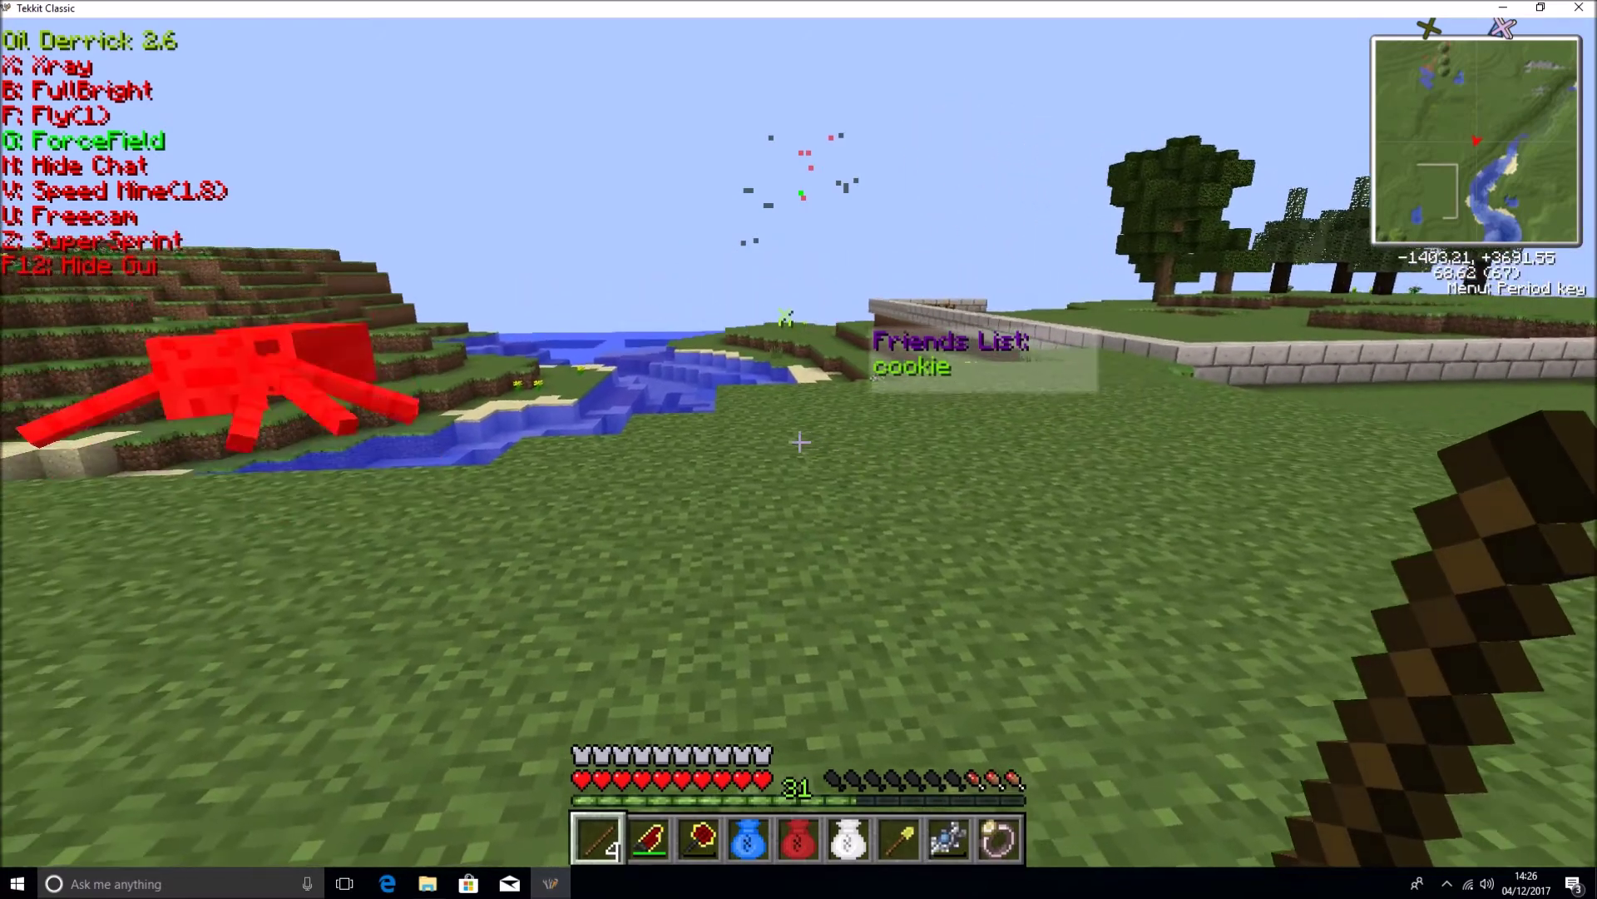
{"action": "key", "text": "s"}
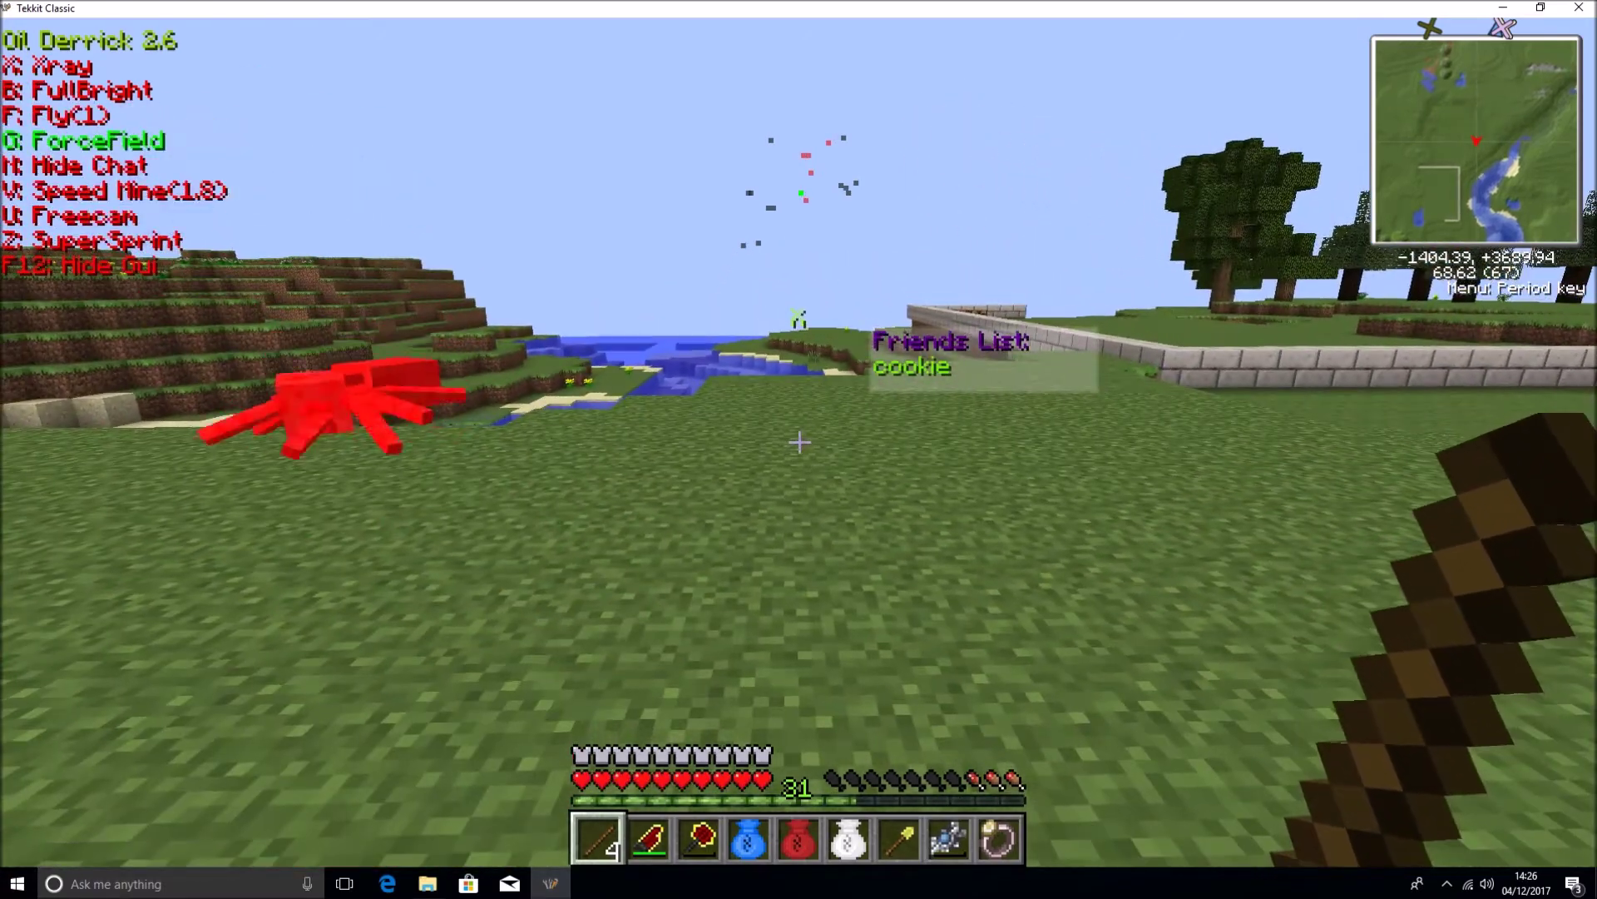
{"action": "key", "text": "g"}
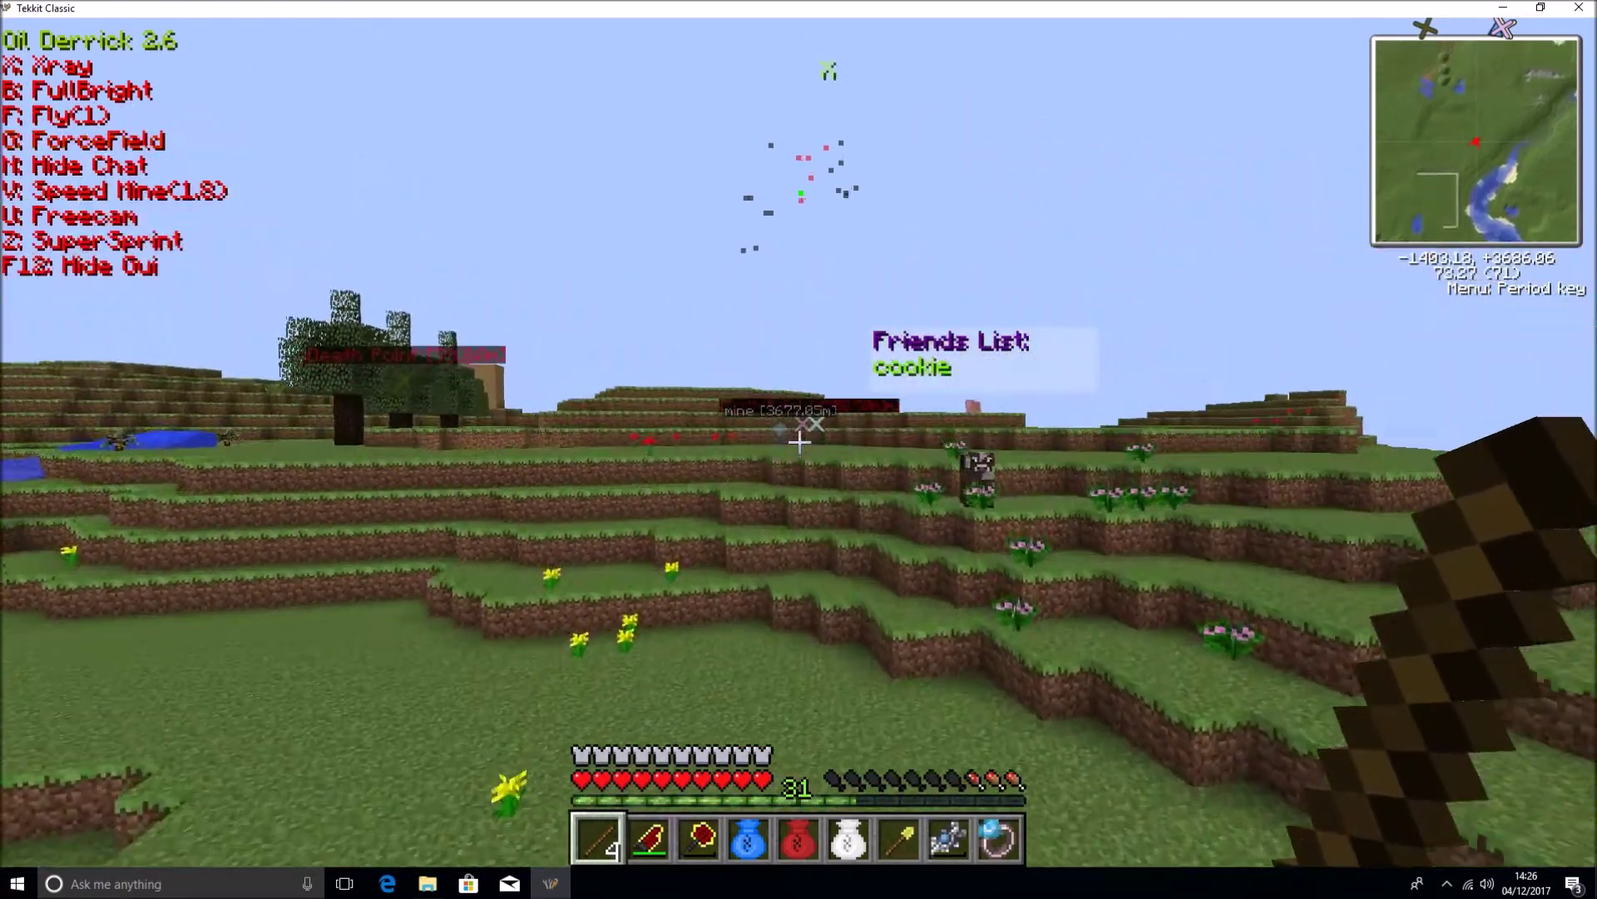
Step: Fly onto the wooden house's roof and use Freecam to look around the rooms inside before returning to the roof
{"action": "key", "text": "f"}
{"action": "key", "text": "w"}
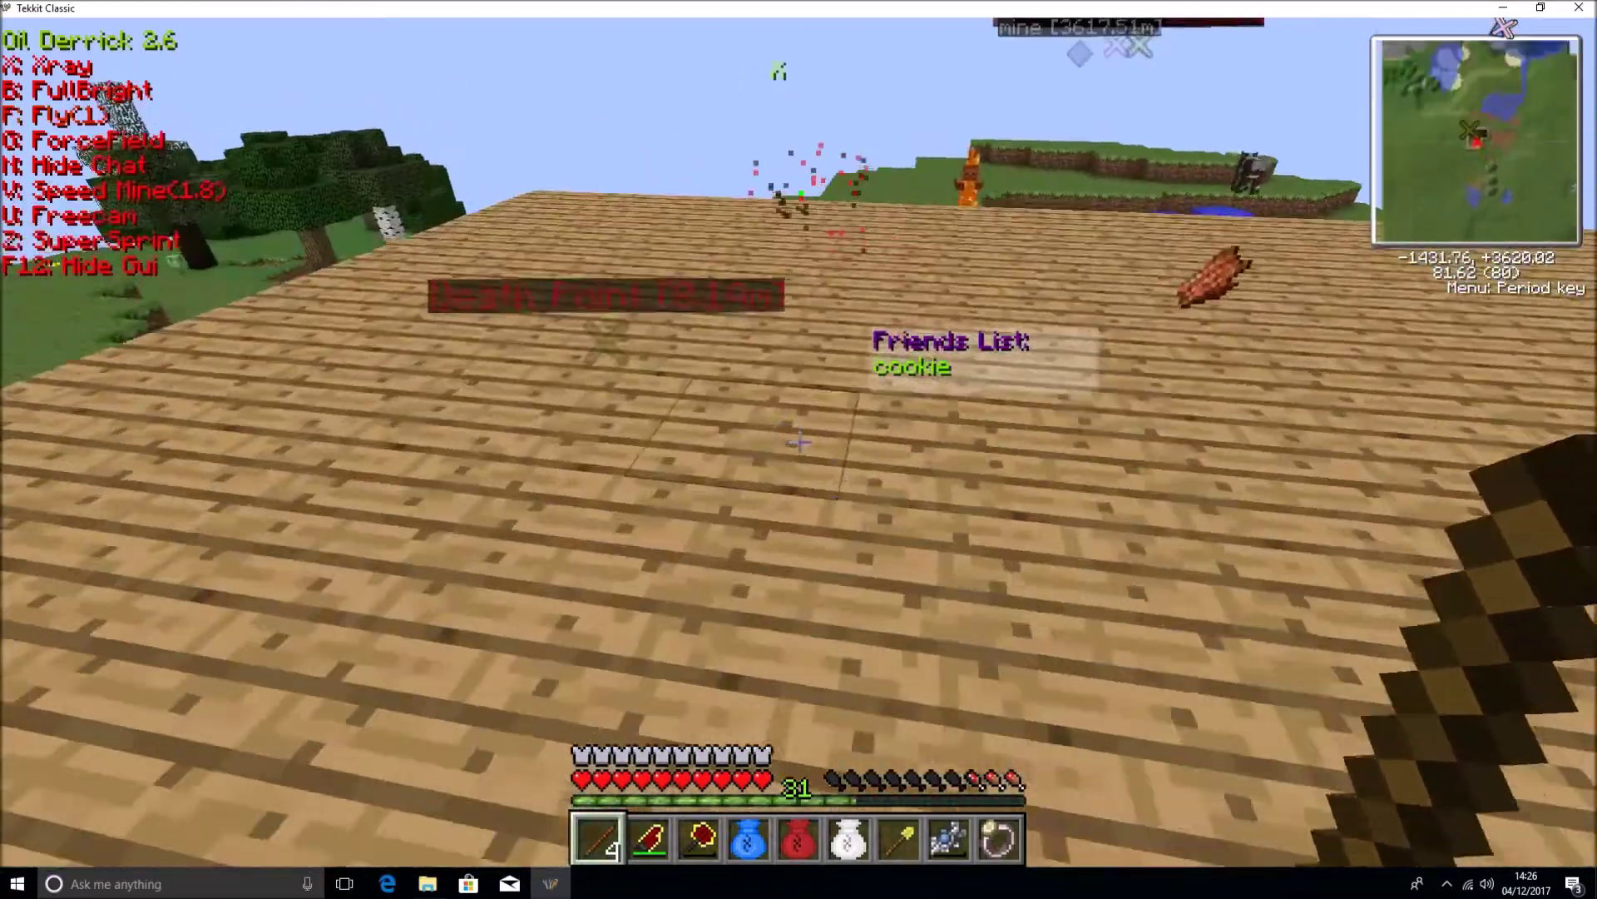
{"action": "key", "text": "u"}
{"action": "key", "text": "shift"}
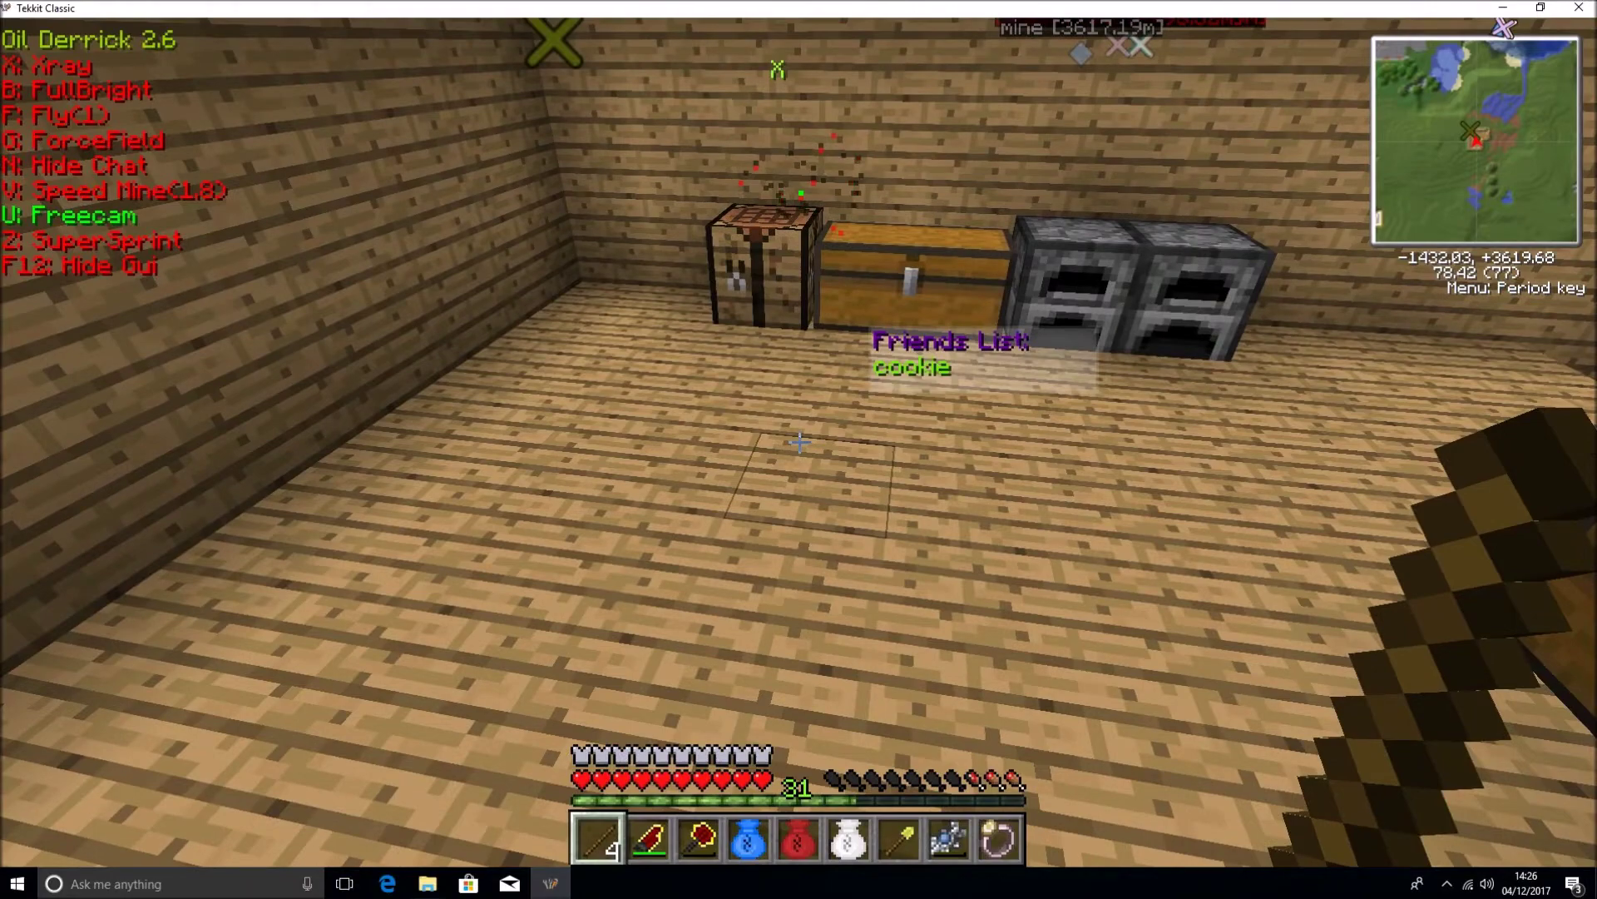
{"action": "key", "text": "u"}
{"action": "key", "text": "s"}
{"action": "key", "text": "space"}
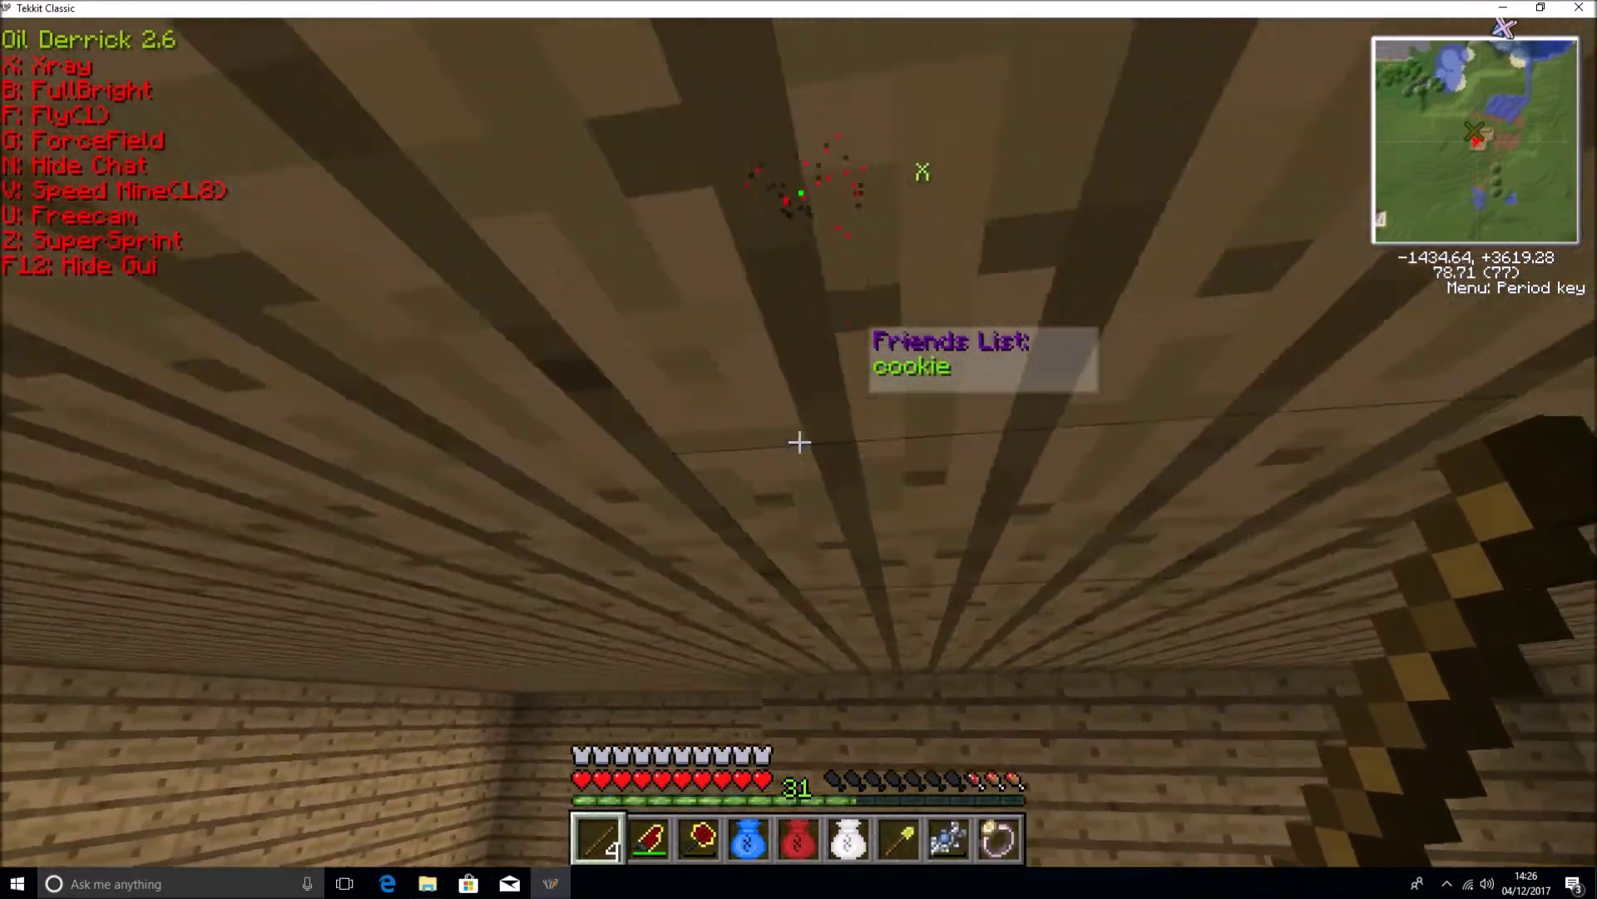
{"action": "key", "text": "f"}
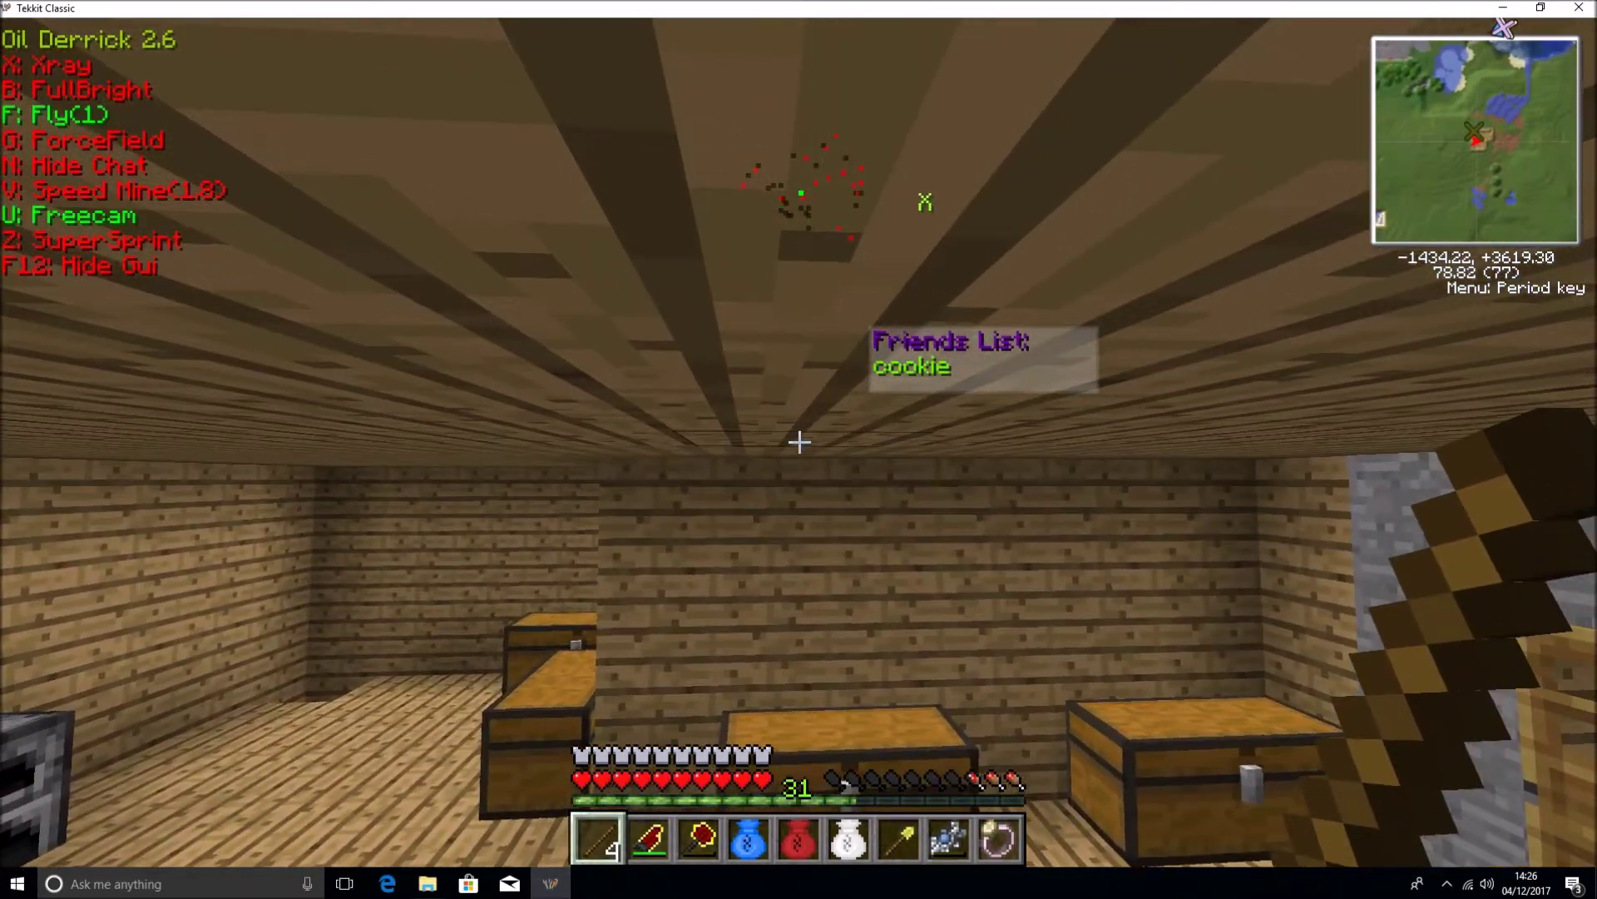
{"action": "key", "text": "space"}
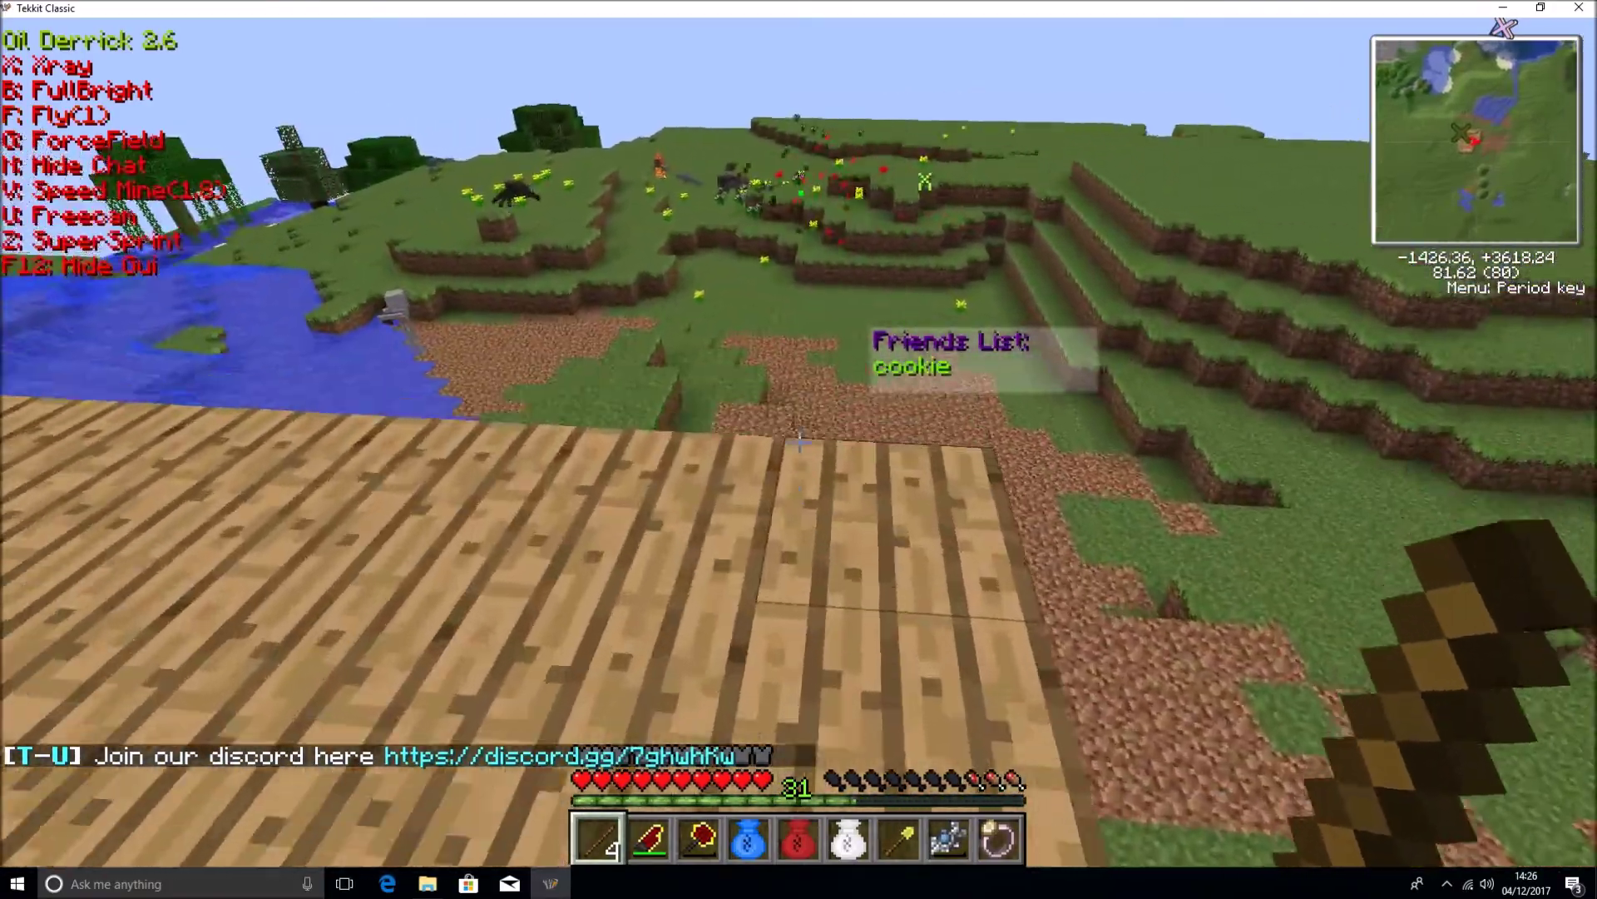
Step: Explore the terrain underground and beneath the wooden house with Freecam, and turn Freecam off beside the house
{"action": "key", "text": "u"}
{"action": "key", "text": "w"}
{"action": "key", "text": "shift"}
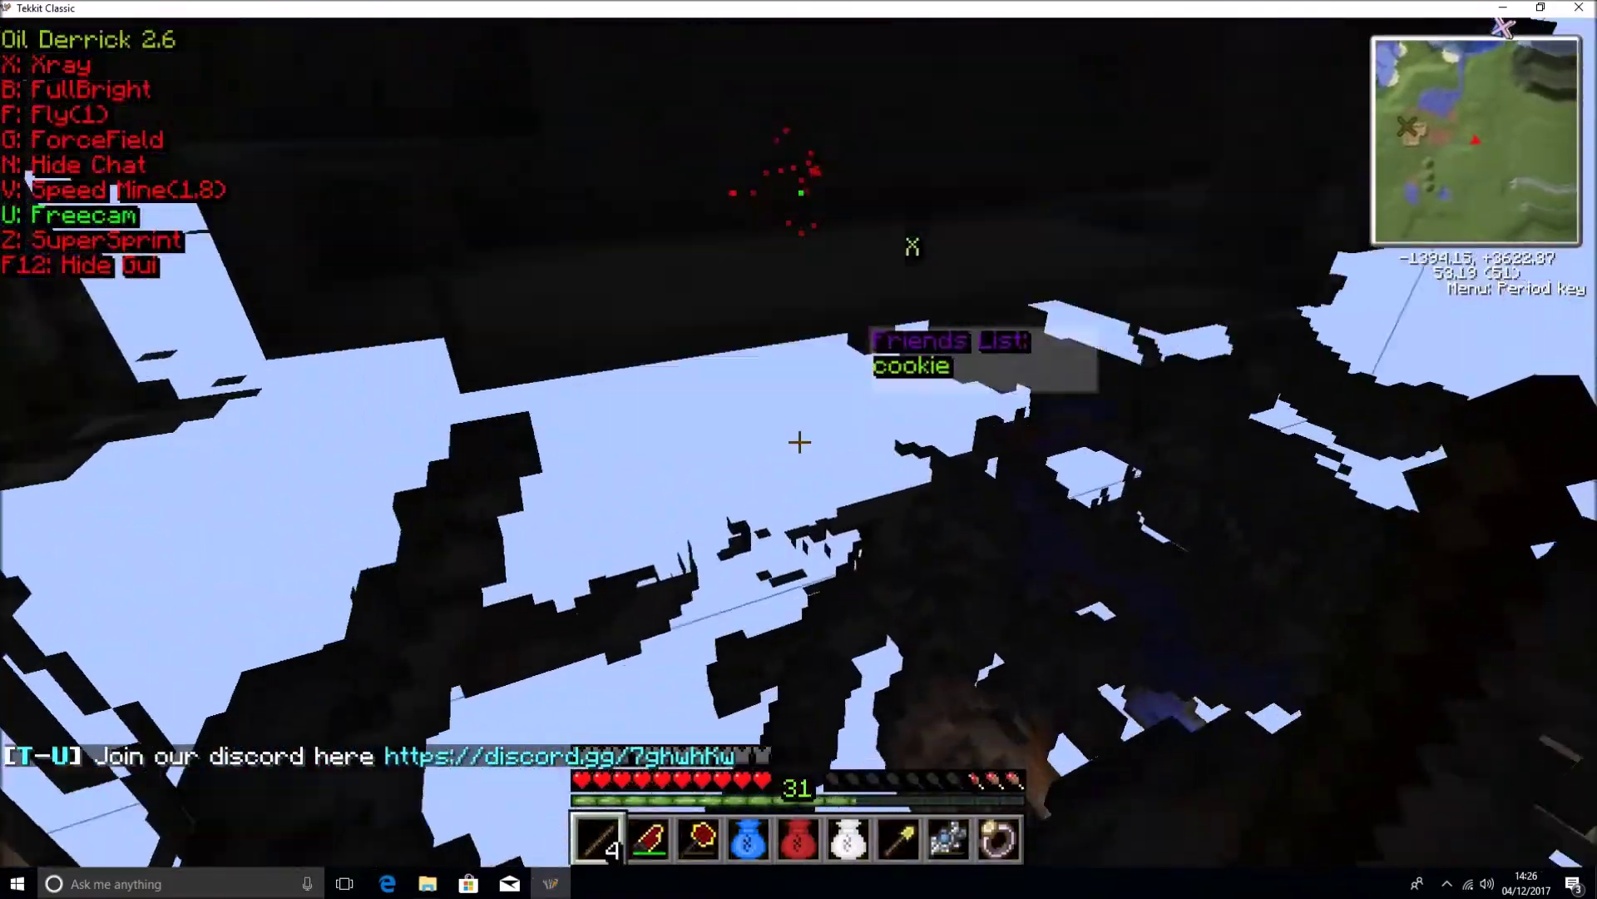
{"action": "key", "text": "w"}
{"action": "key", "text": "space"}
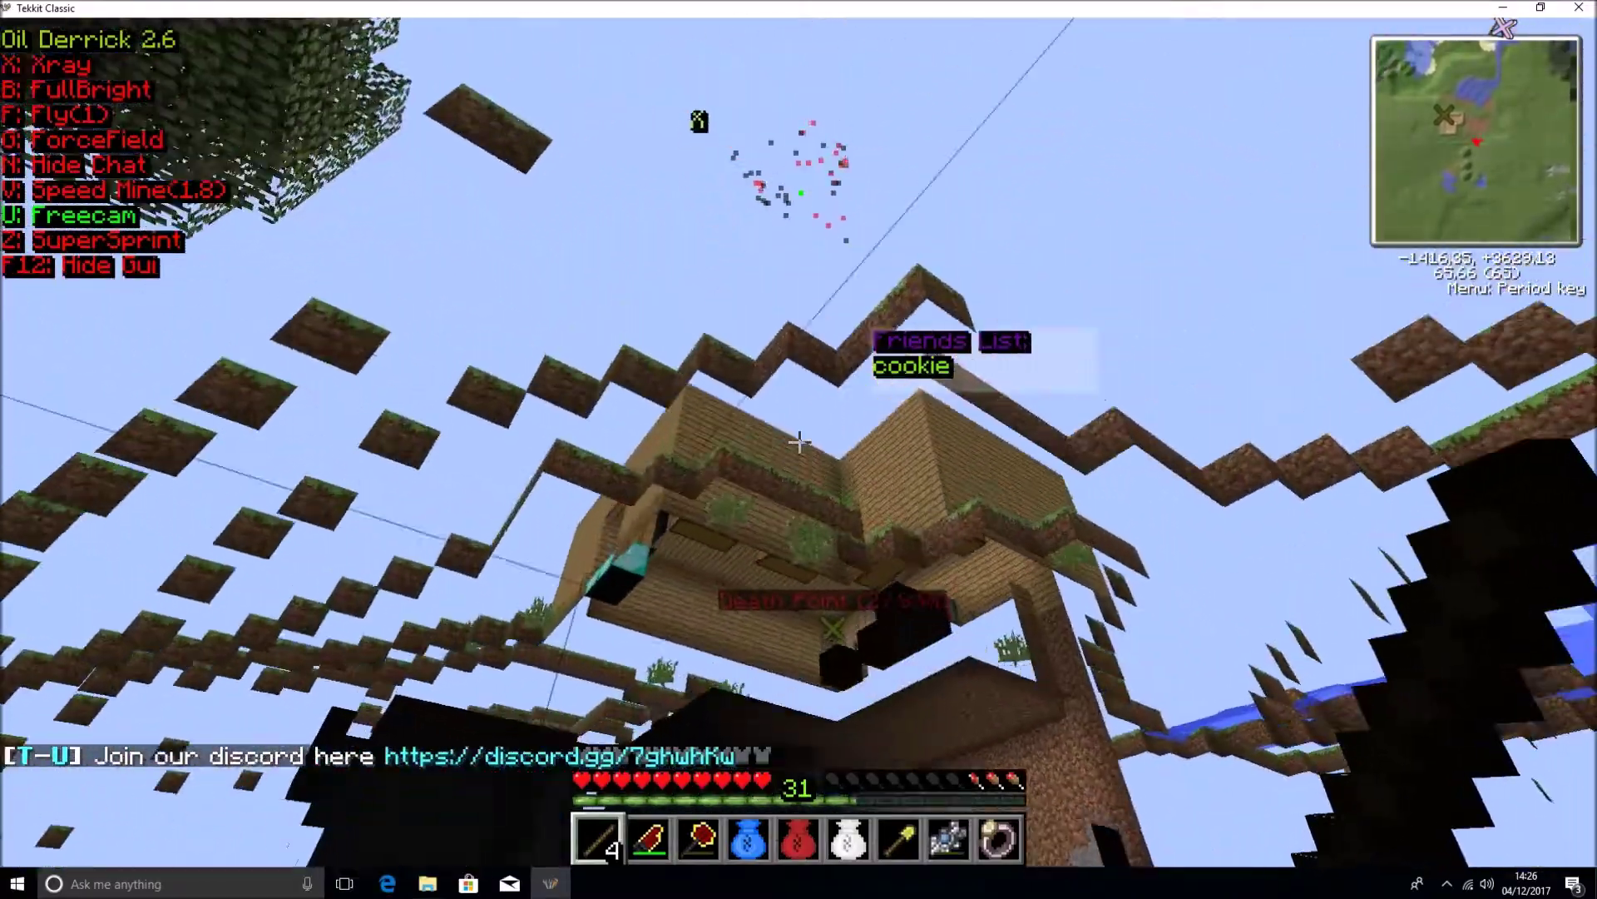
{"action": "key", "text": "space"}
{"action": "key", "text": "w"}
{"action": "key", "text": "u"}
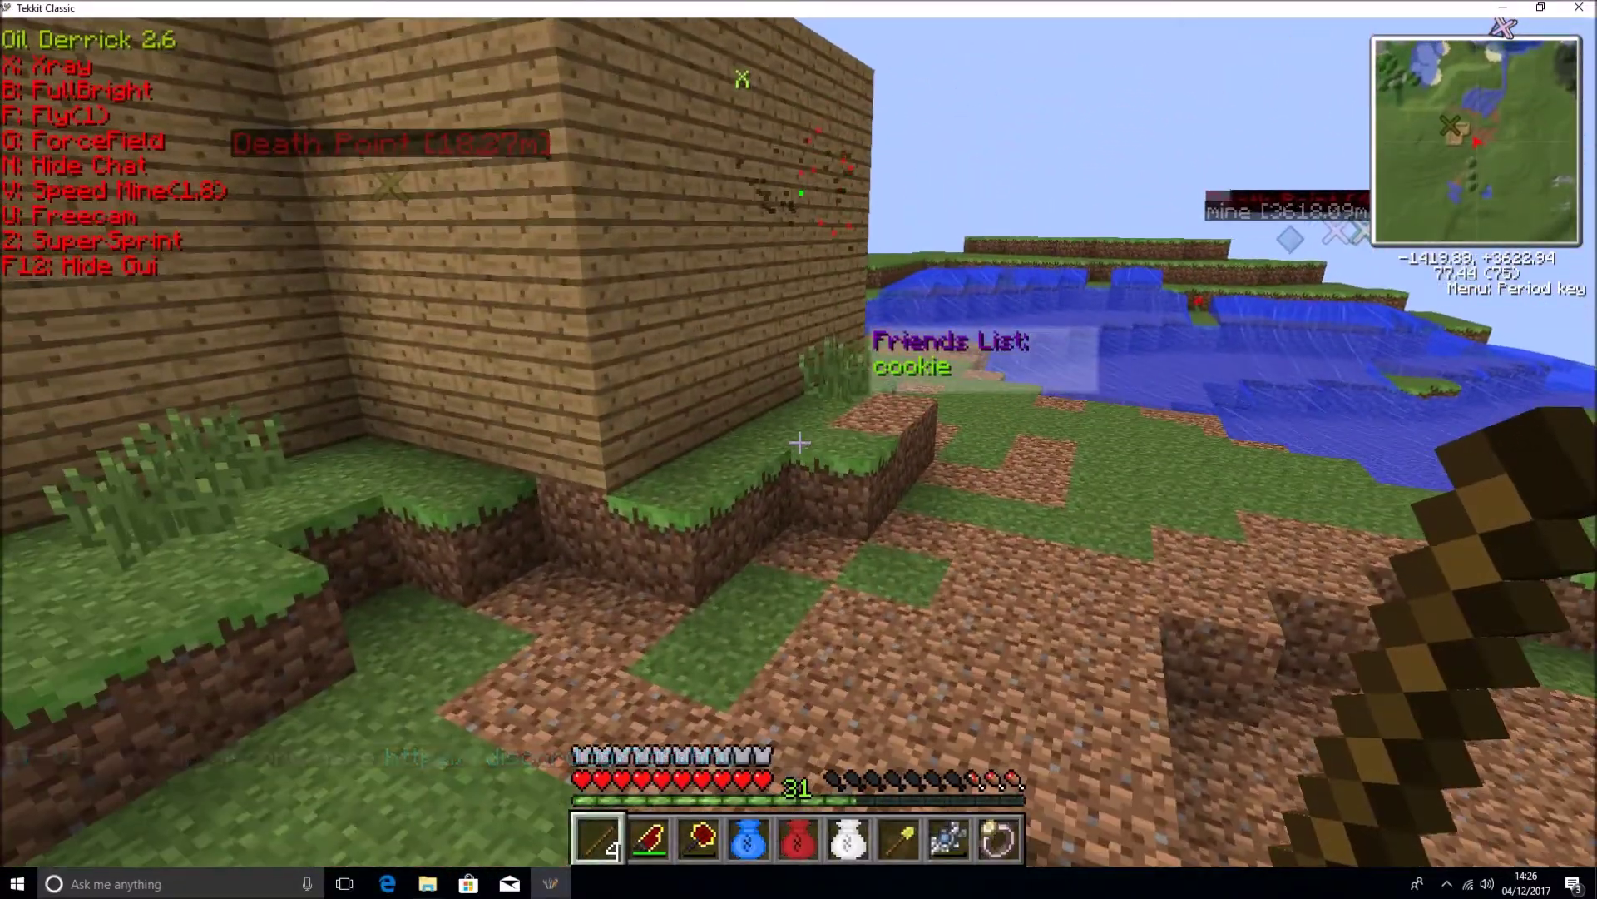
Step: Get back onto the wooden house's roof and walk across it to the far edge
{"action": "key", "text": "w"}
{"action": "key", "text": "space"}
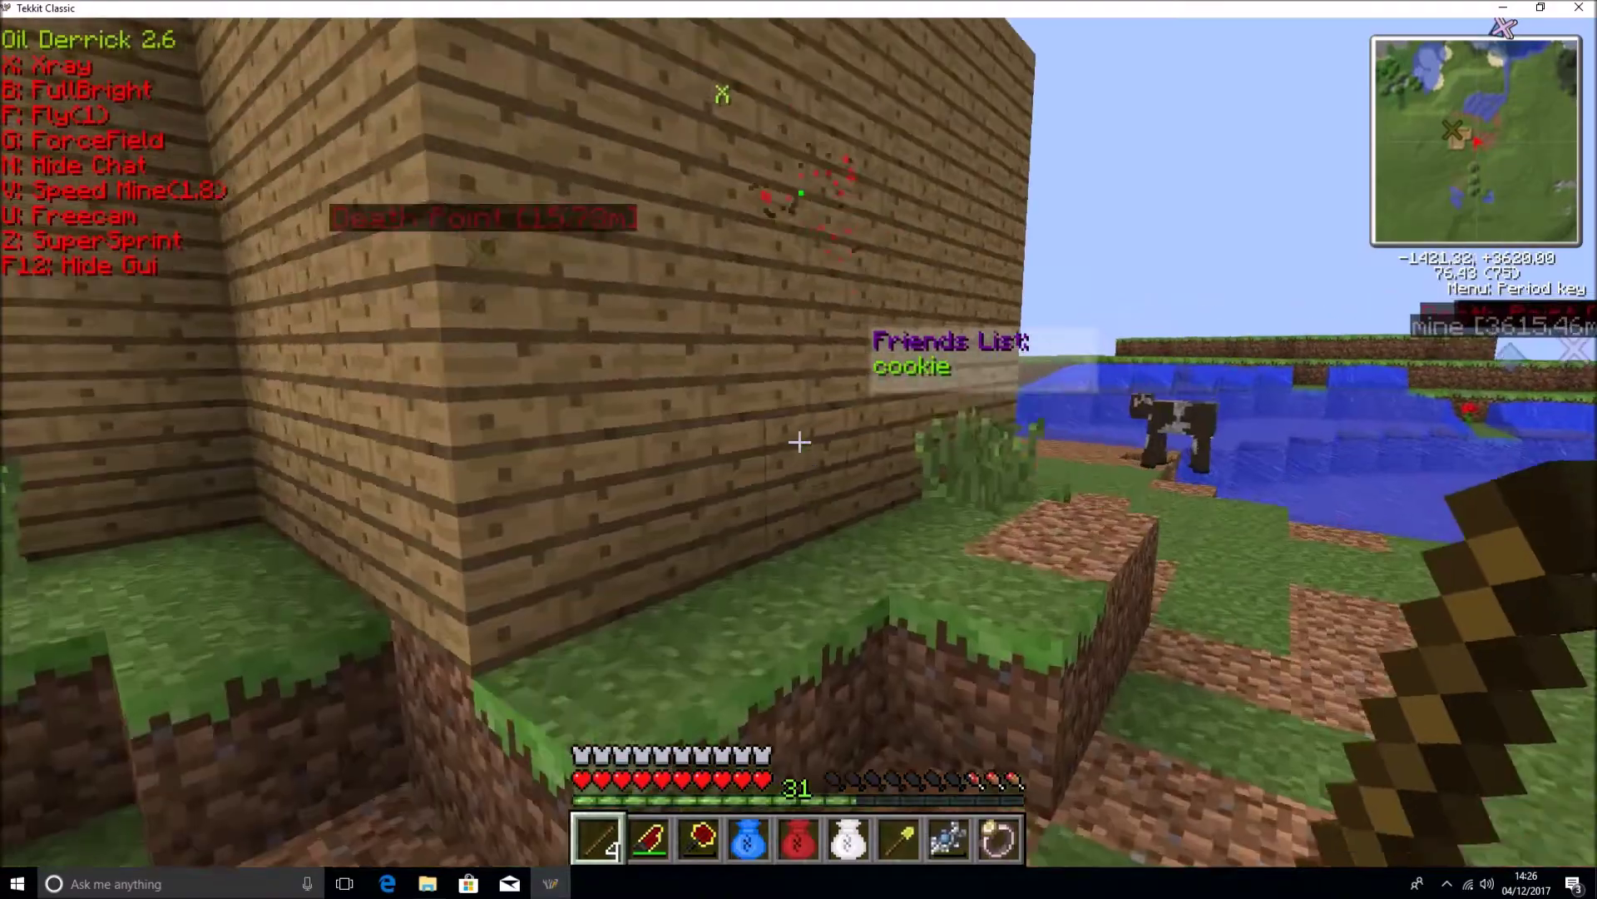
{"action": "key", "text": "space"}
{"action": "key", "text": "w"}
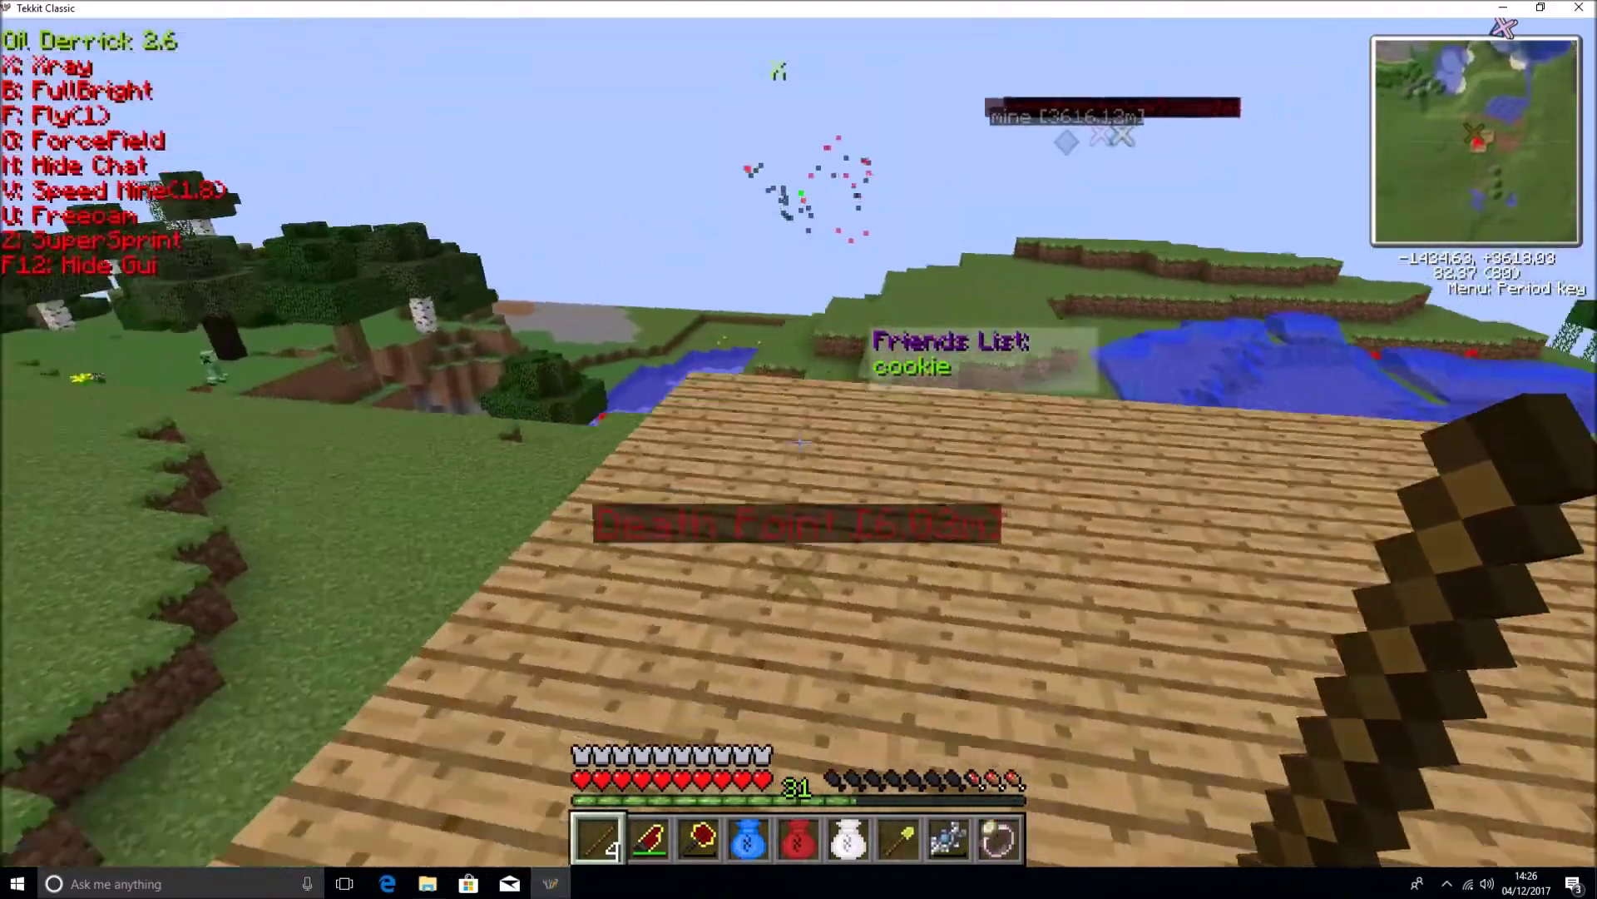
{"action": "key", "text": "w"}
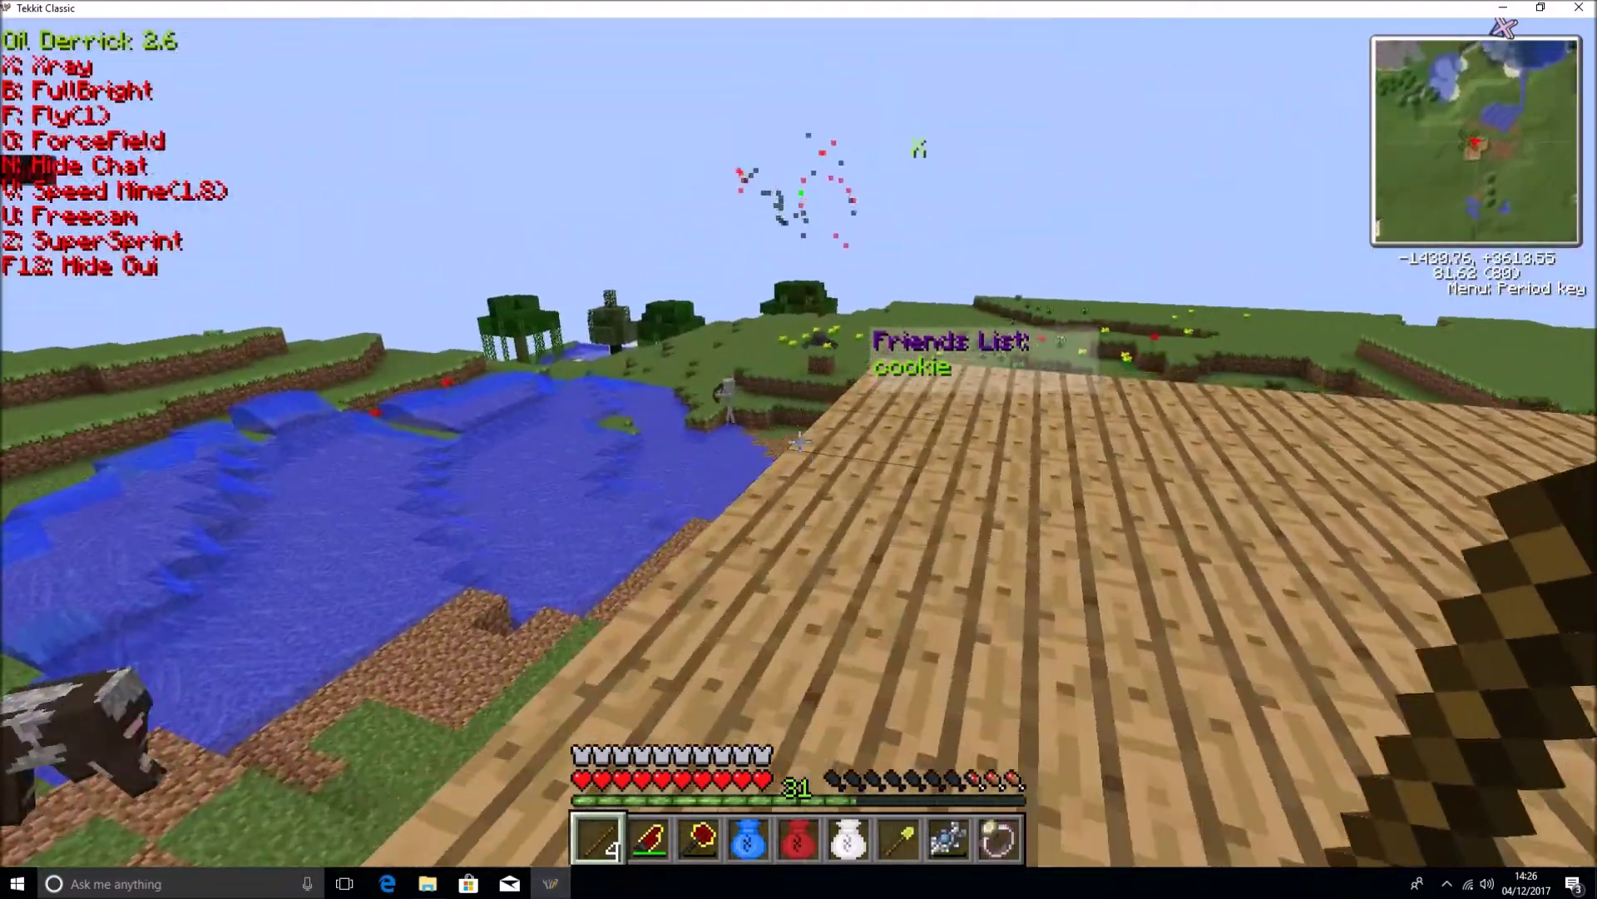
{"action": "key", "text": "w"}
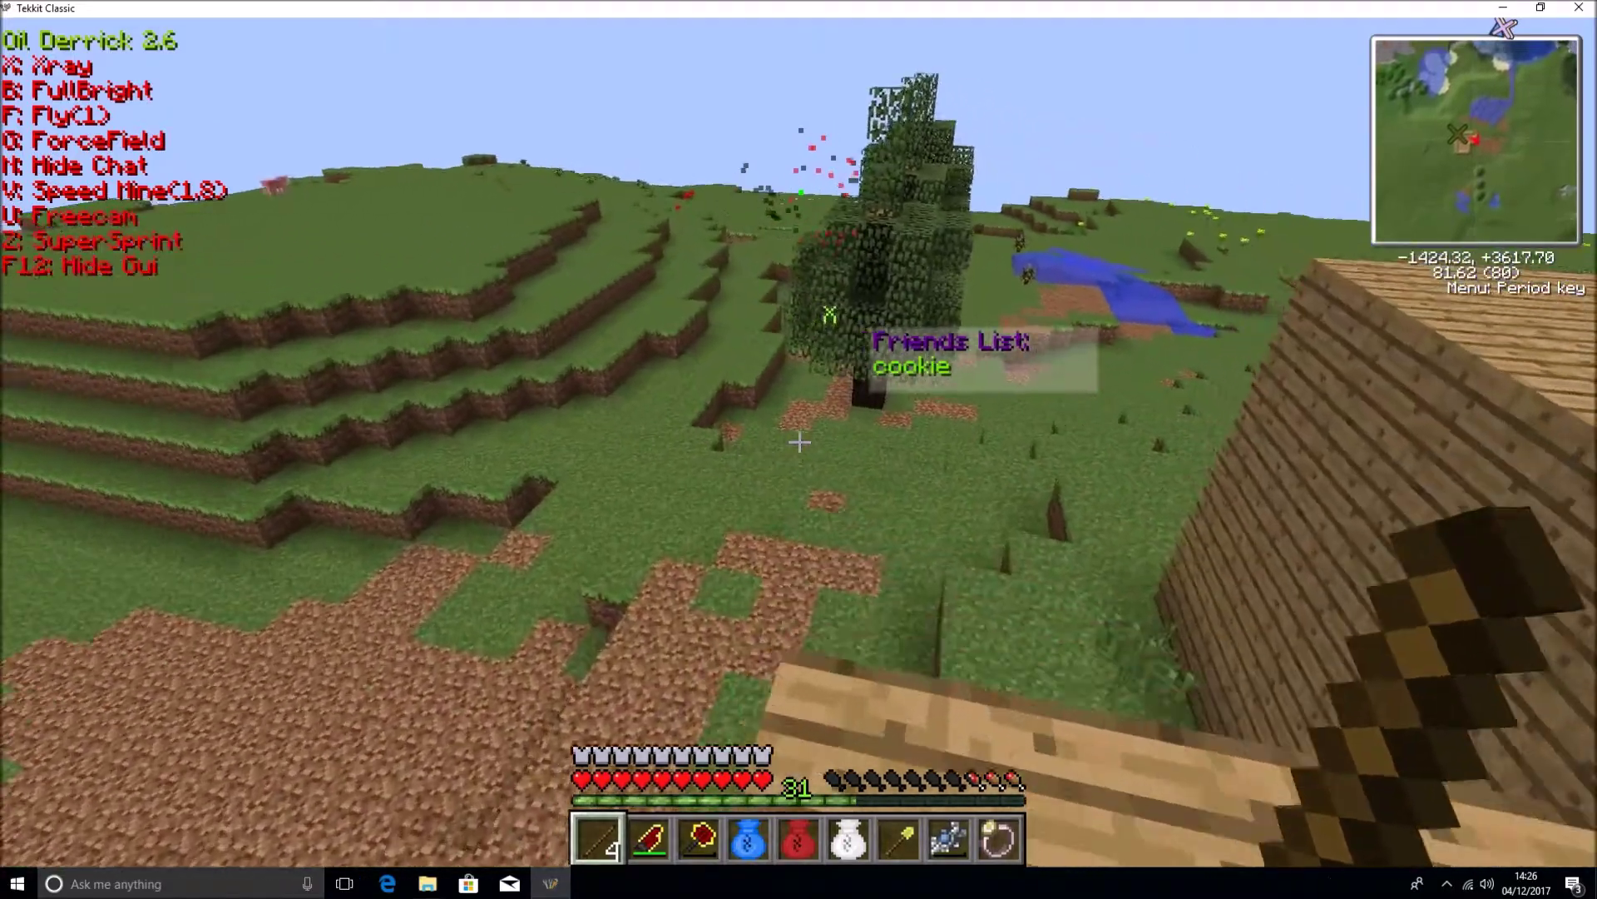
Step: Step off the roof onto the grass, hide the Oil Derrick overlay and show it again
{"action": "key", "text": "w"}
{"action": "key", "text": "F12"}
{"action": "key", "text": "F12"}
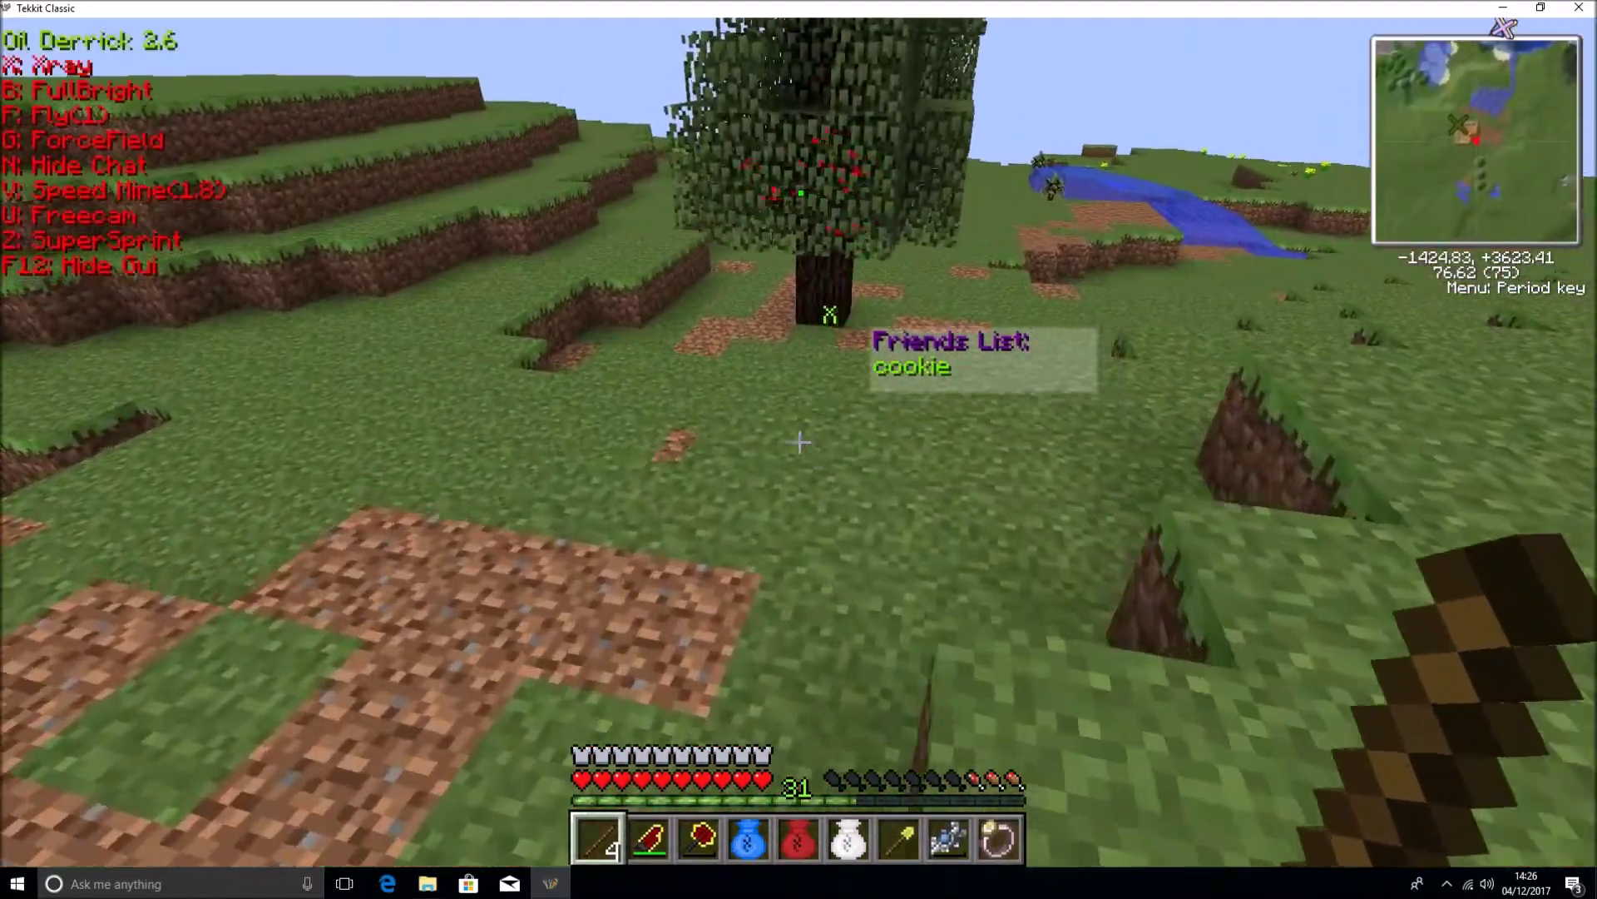
Step: Bring up the Oil Derrick friends list with the list command, and walk over the grass toward the tree
{"action": "key", "text": "grave"}
{"action": "type", "text": "list"}
{"action": "key", "text": "Return"}
{"action": "key", "text": "w"}
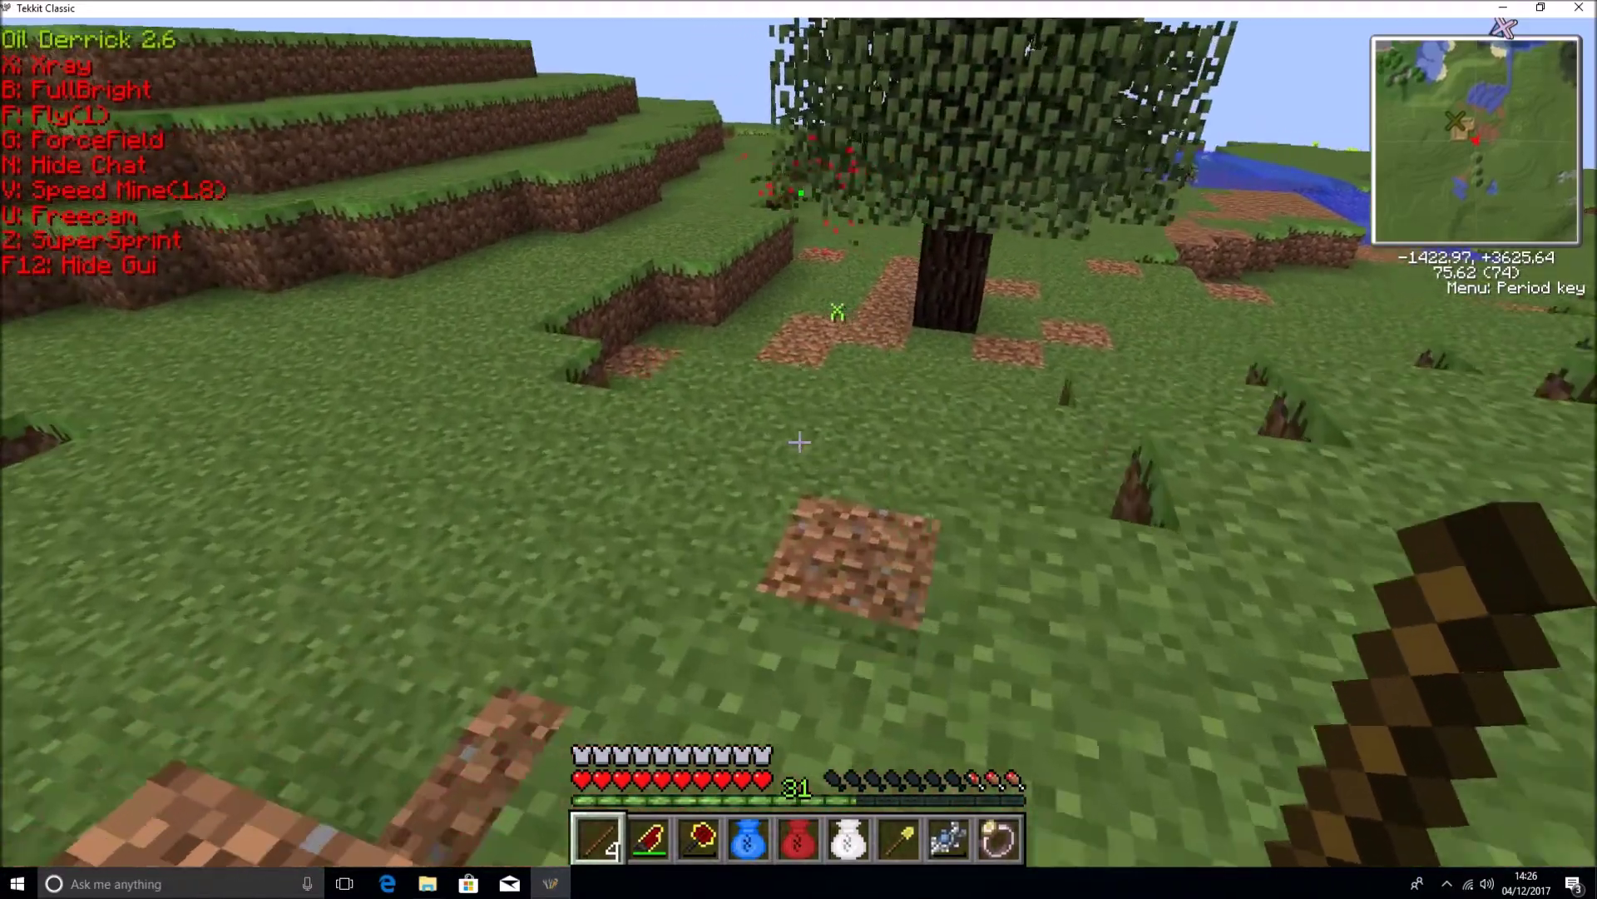
Step: Turn FullBright on, walk across the dirt patches beside the house, and turn FullBright off again
{"action": "key", "text": "b"}
{"action": "key", "text": "w"}
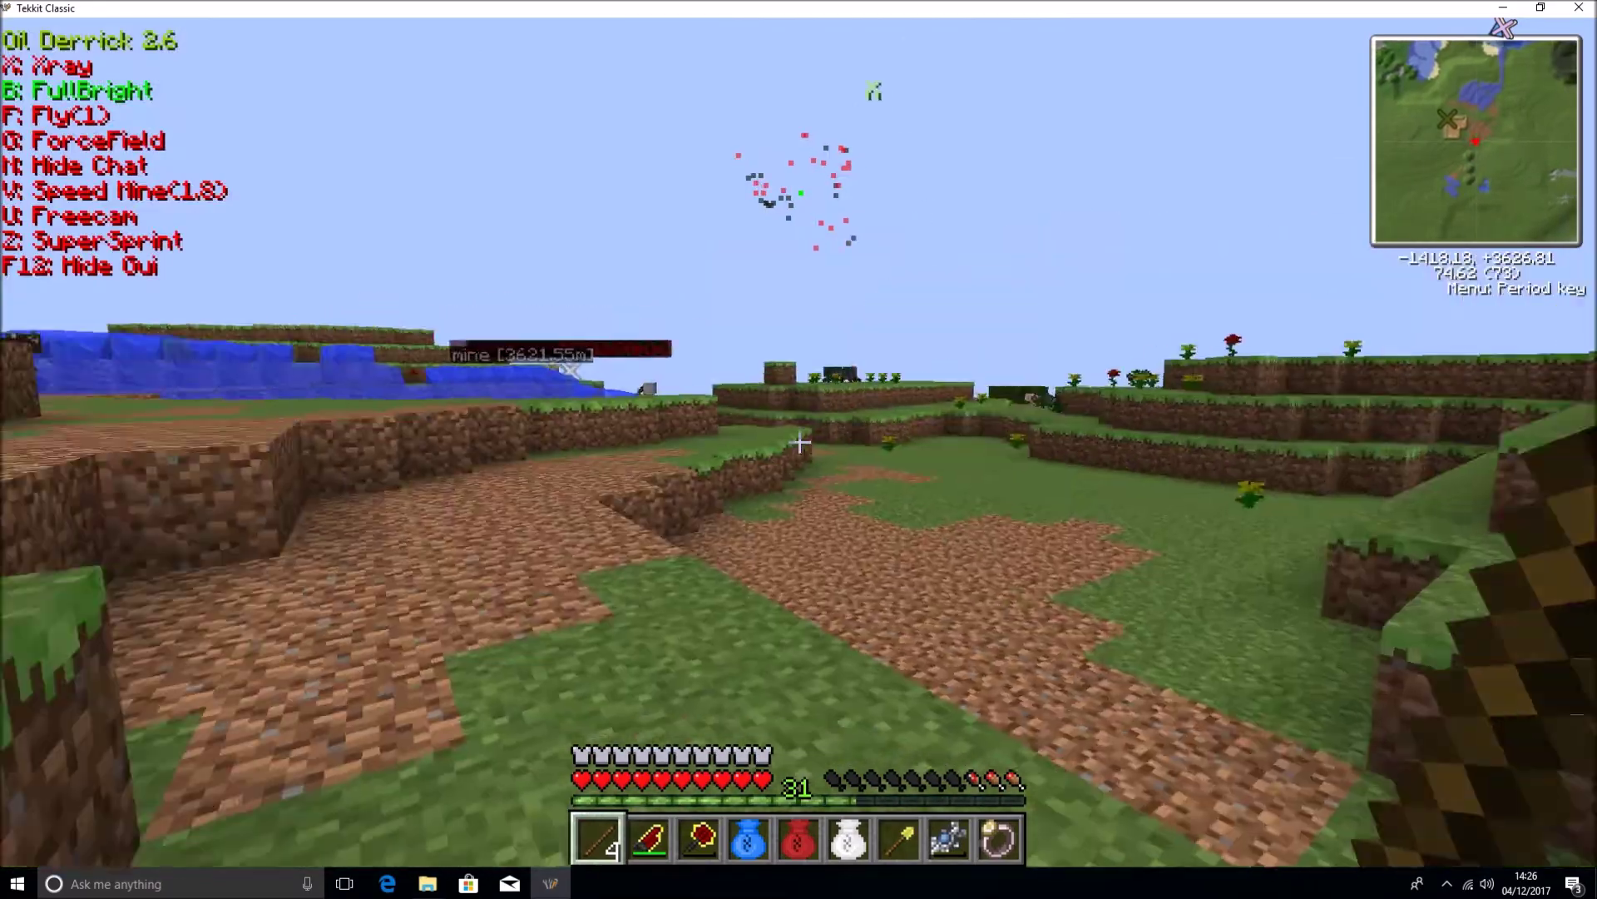
{"action": "key", "text": "w"}
{"action": "key", "text": "b"}
Step: Move away from the tree and jump high over the wooden house to view its roof from above
{"action": "key", "text": "space"}
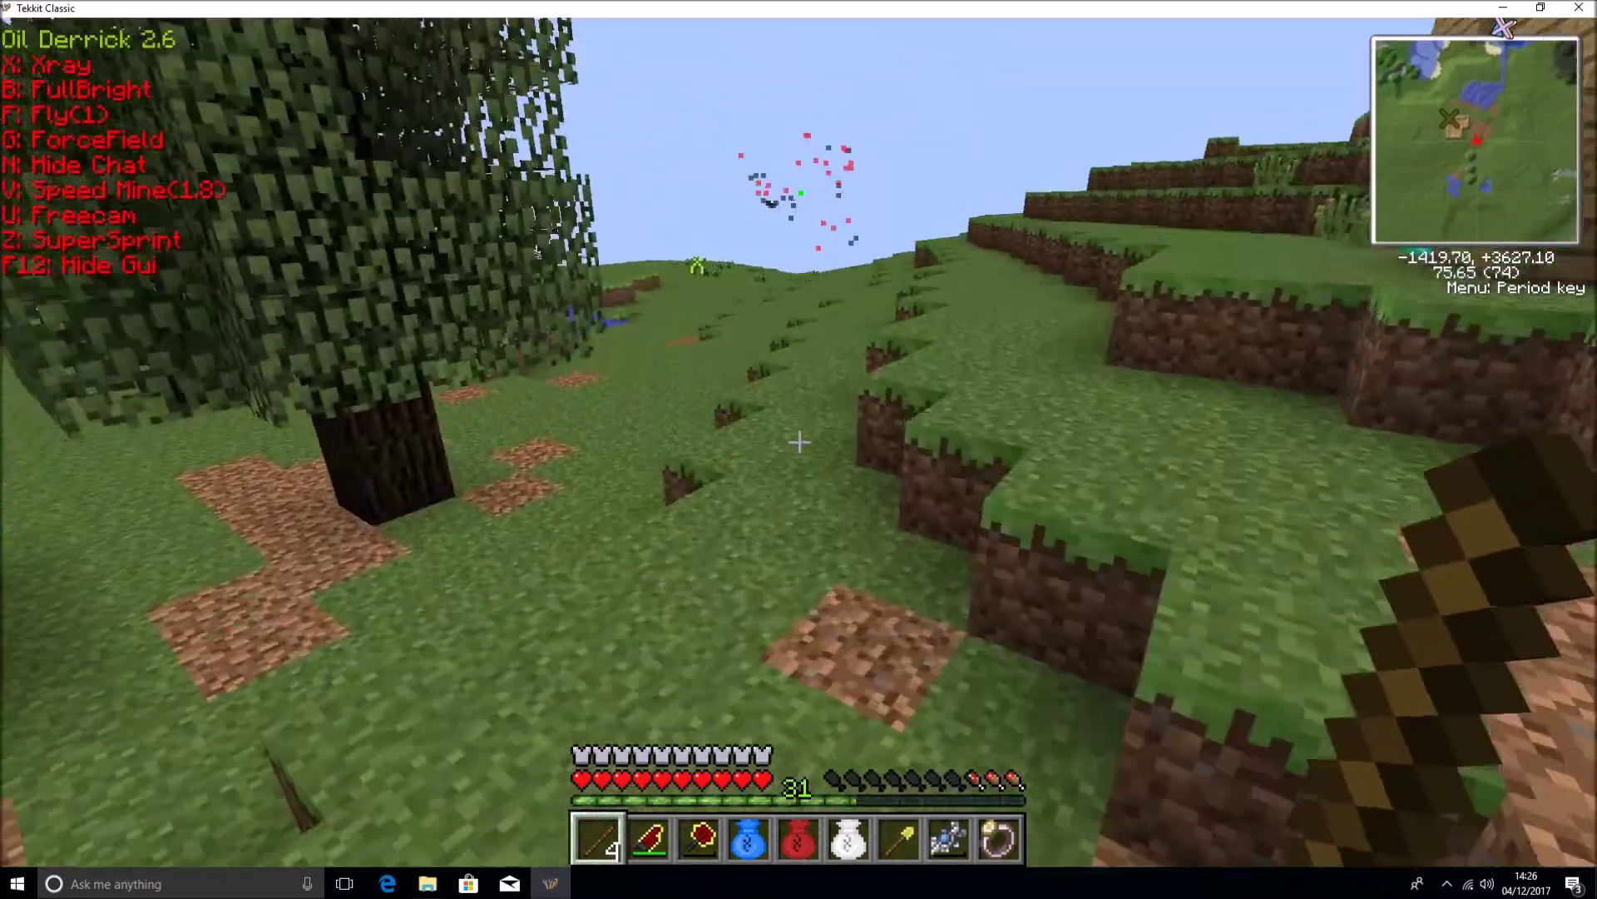
{"action": "key", "text": "w"}
{"action": "key", "text": "space"}
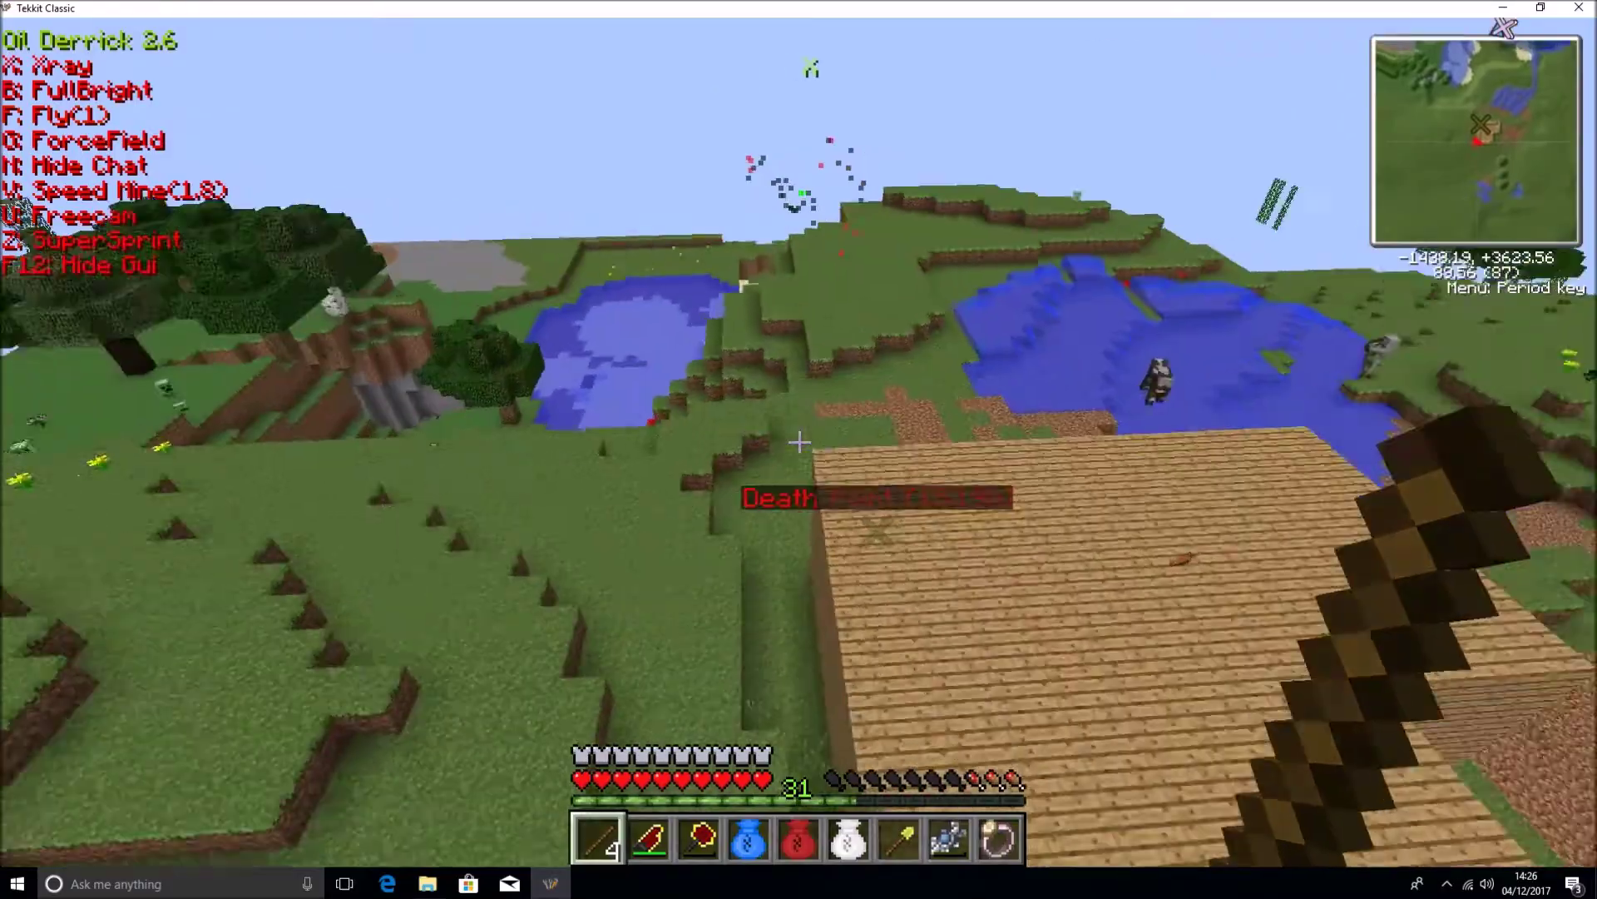
Step: Disconnect from the server and close Tekkit Classic
{"action": "key", "text": "Escape"}
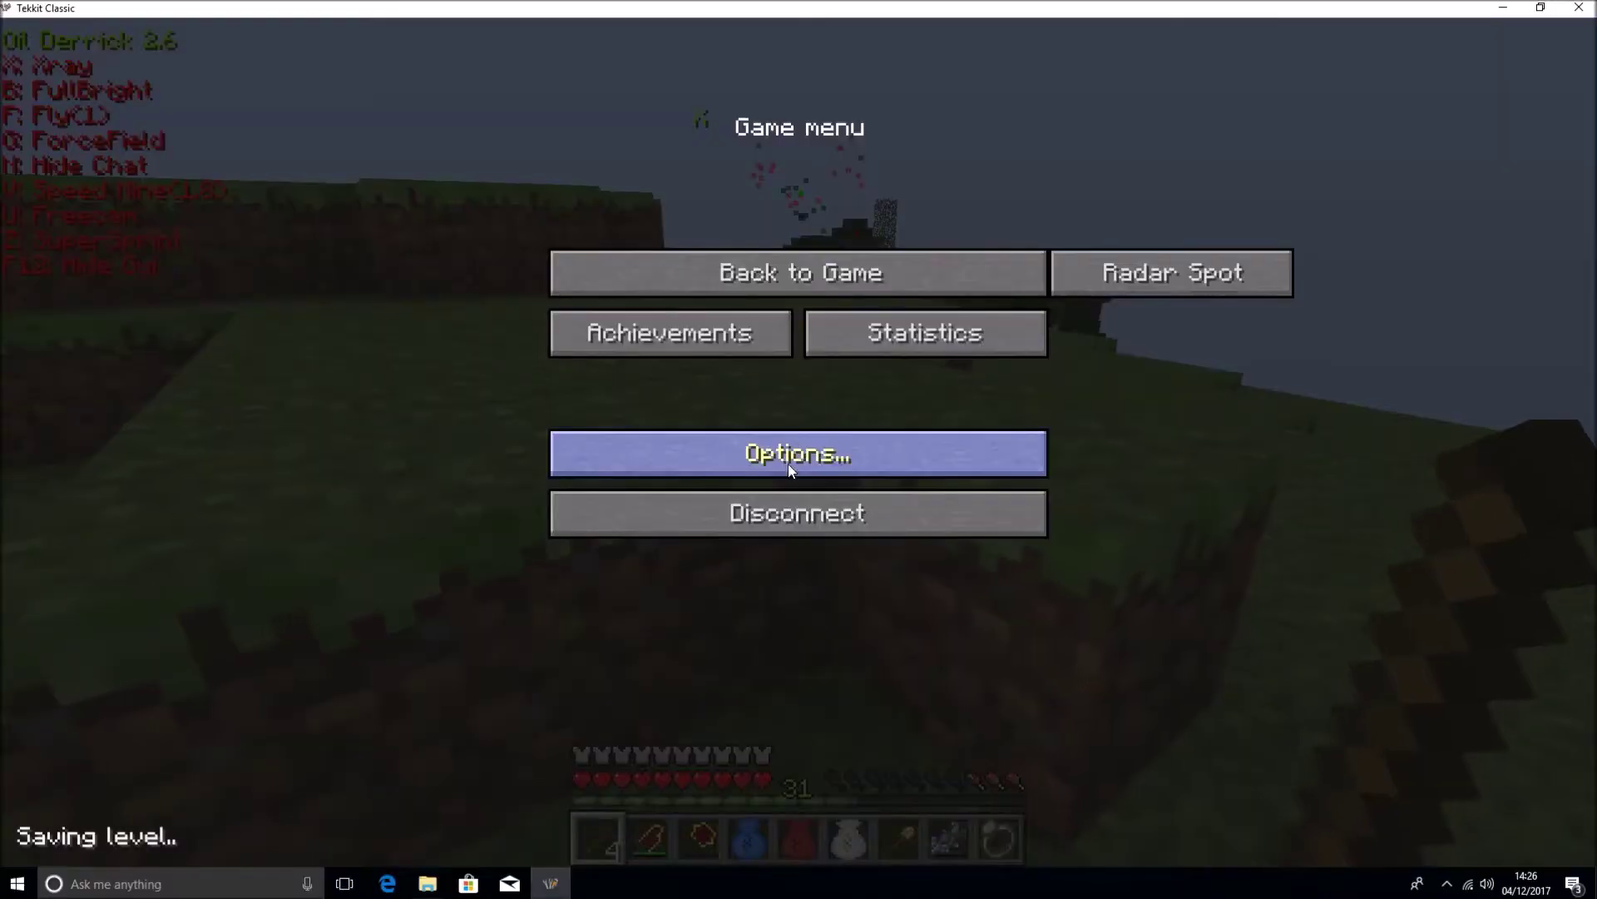
{"action": "left_click", "coordinate": [782, 503]}
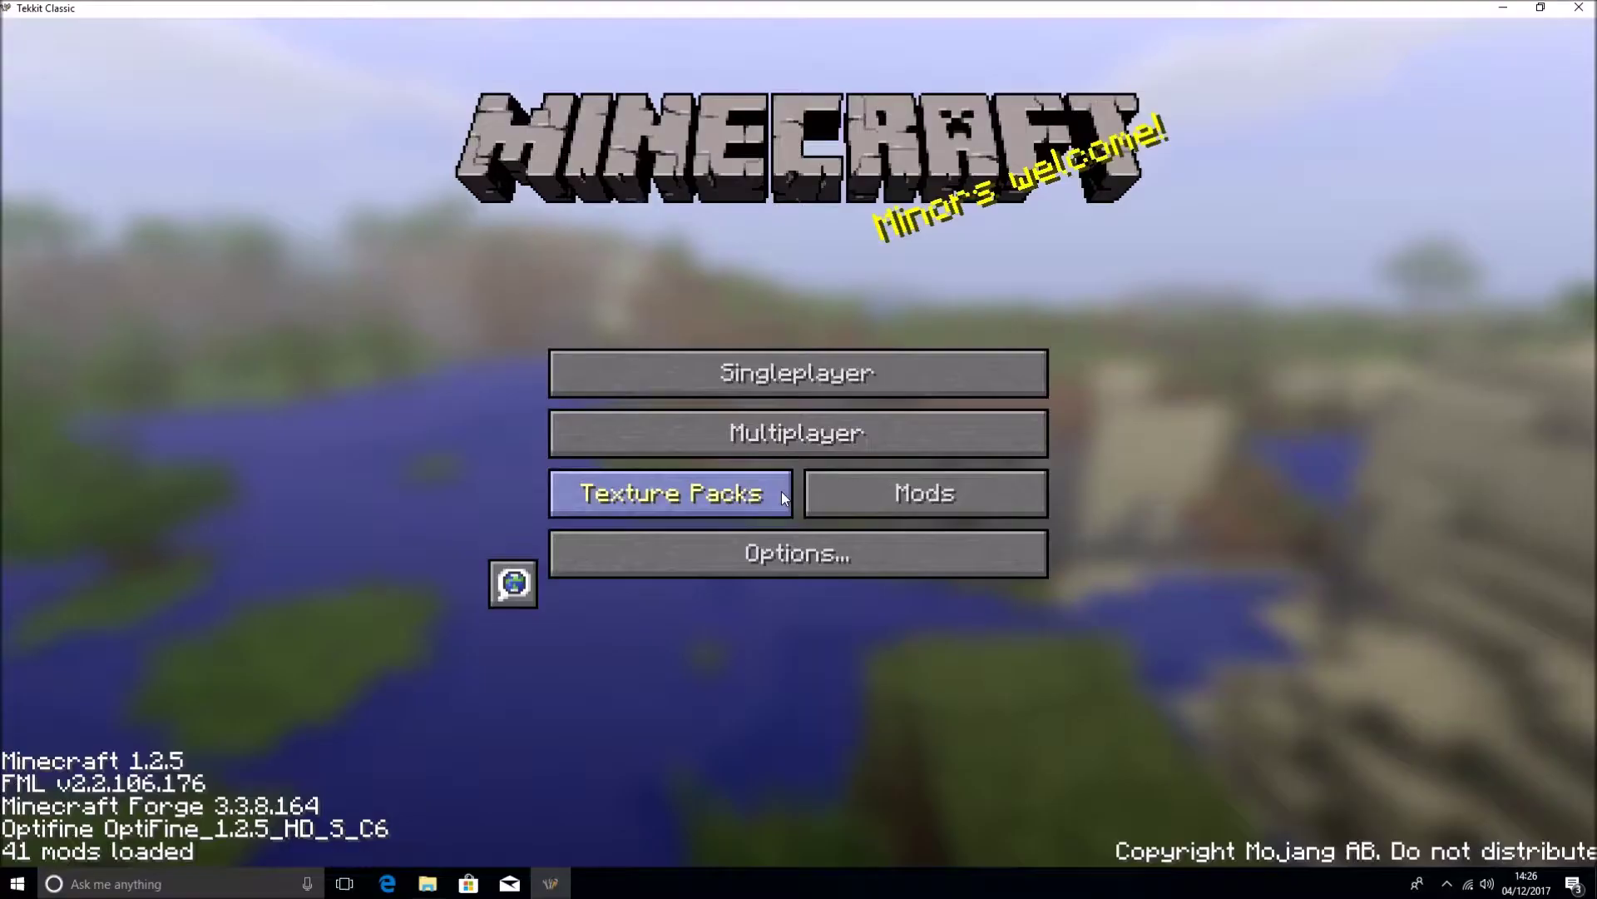
{"action": "left_click", "coordinate": [1575, 14]}
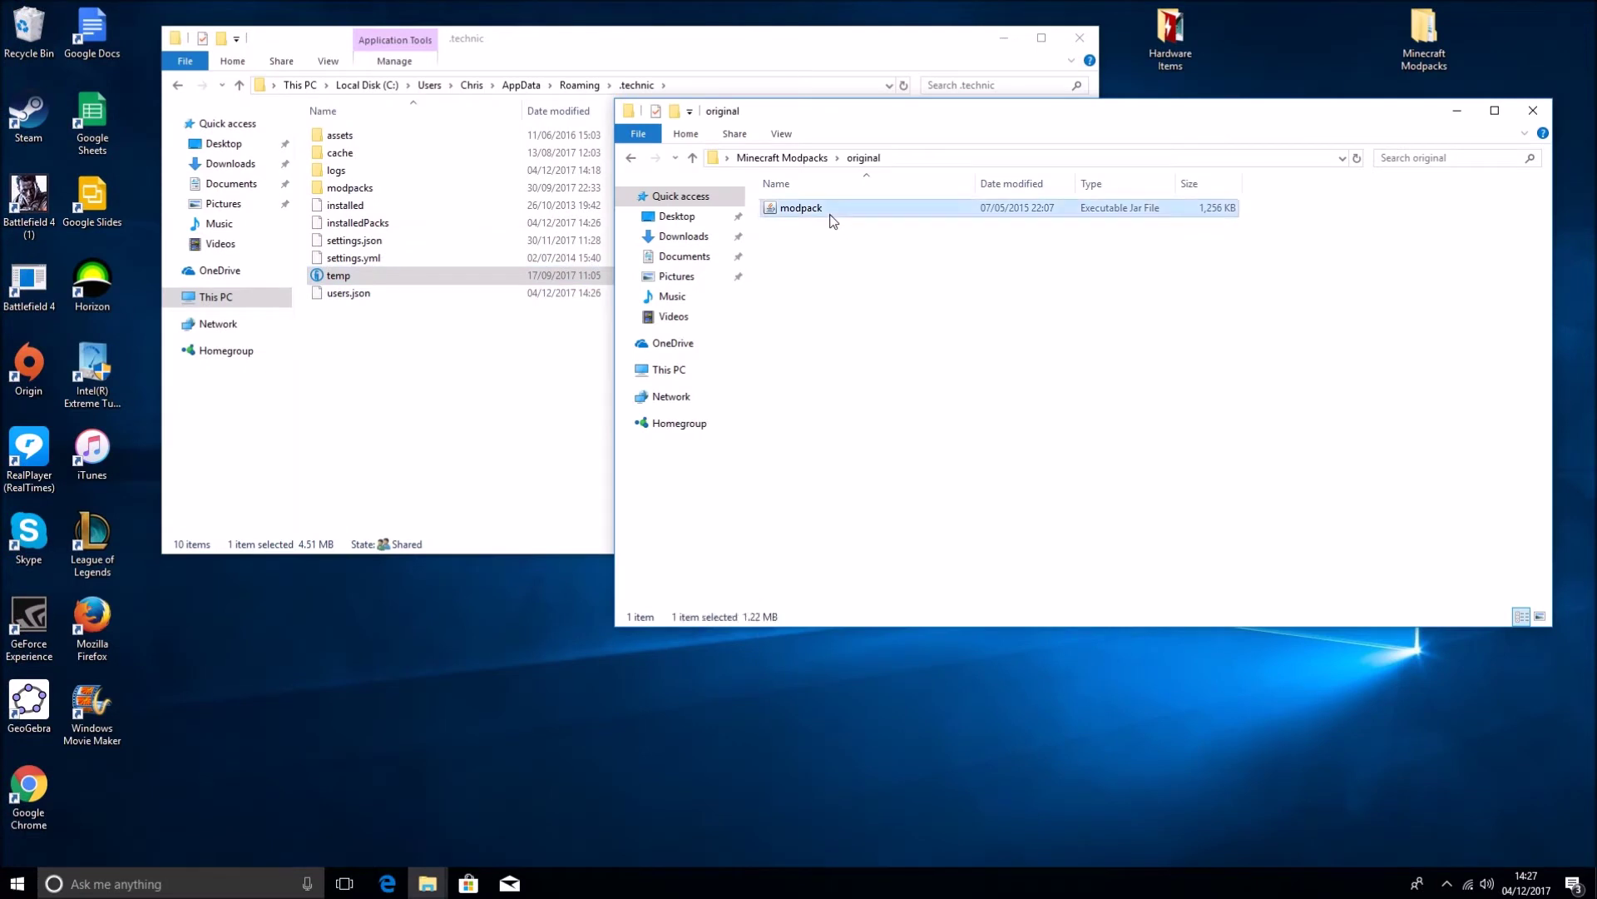
Step: Restore the original modpack jar in the modpacks\tekkit\bin folder, and return to the .technic folder
{"action": "left_click", "coordinate": [442, 346]}
{"action": "double_click", "coordinate": [378, 187]}
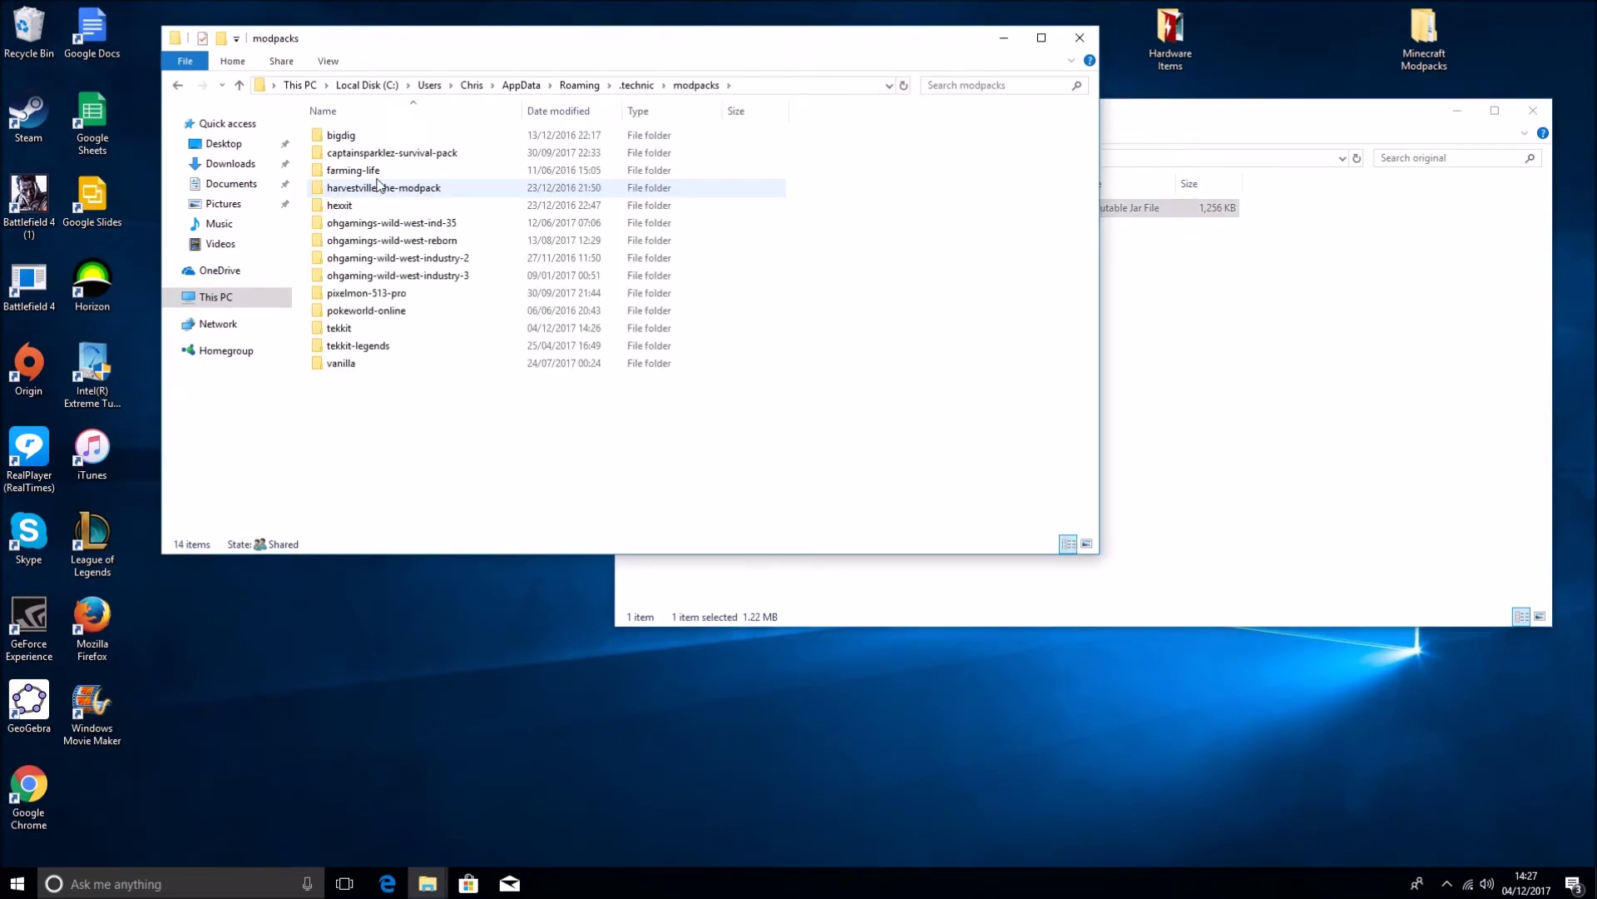
{"action": "double_click", "coordinate": [358, 328]}
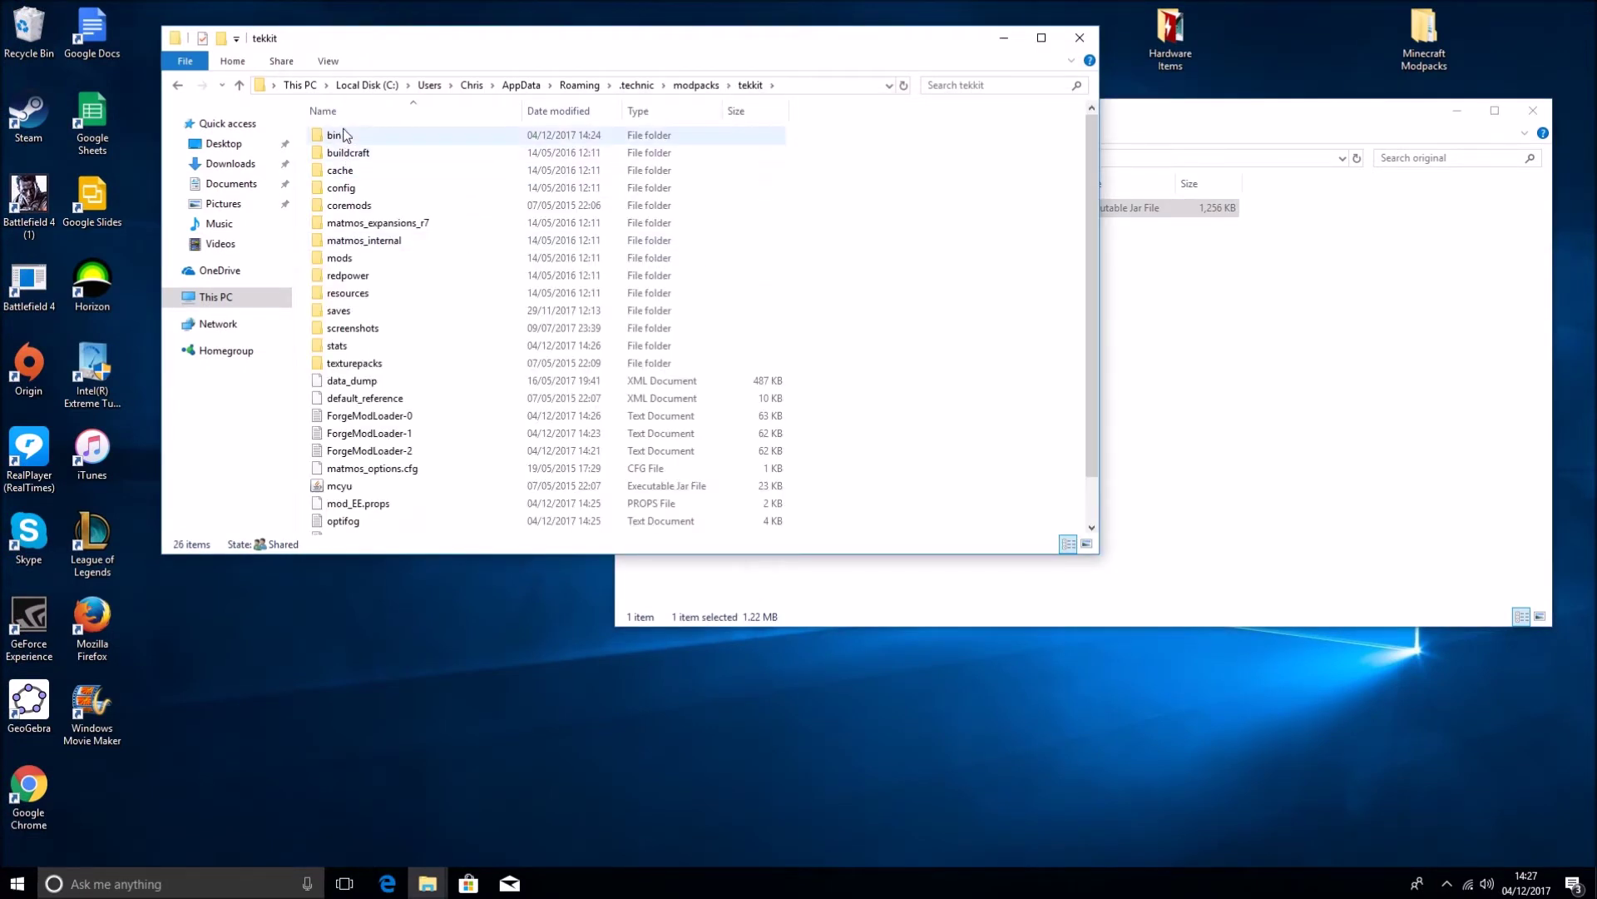
{"action": "double_click", "coordinate": [382, 135]}
{"action": "left_click", "coordinate": [356, 173]}
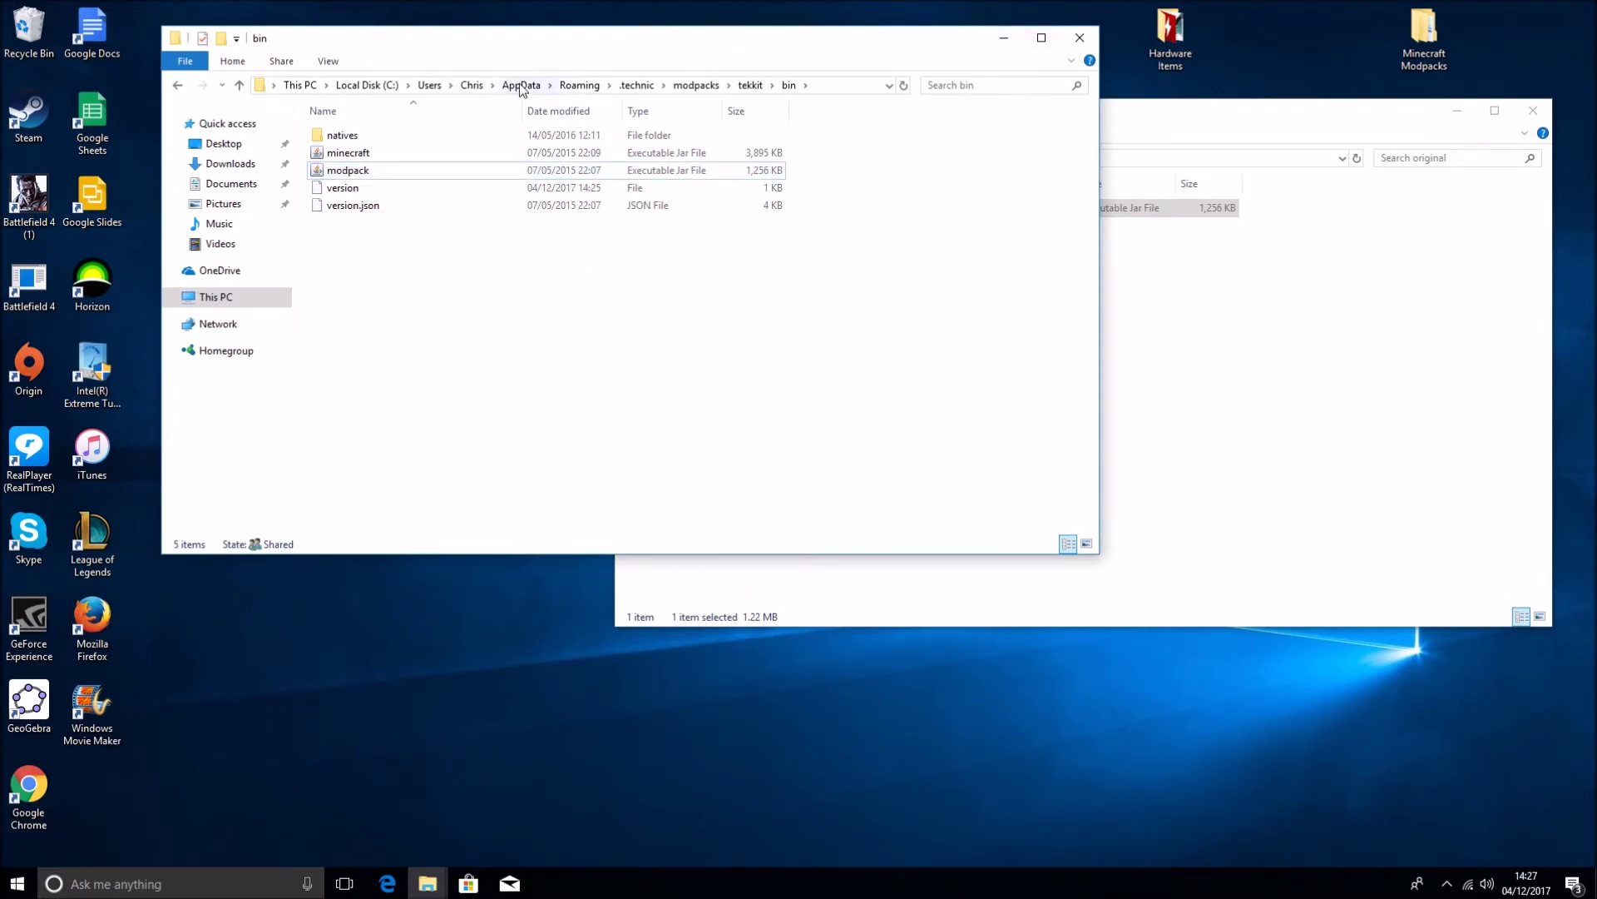
{"action": "left_click", "coordinate": [631, 86]}
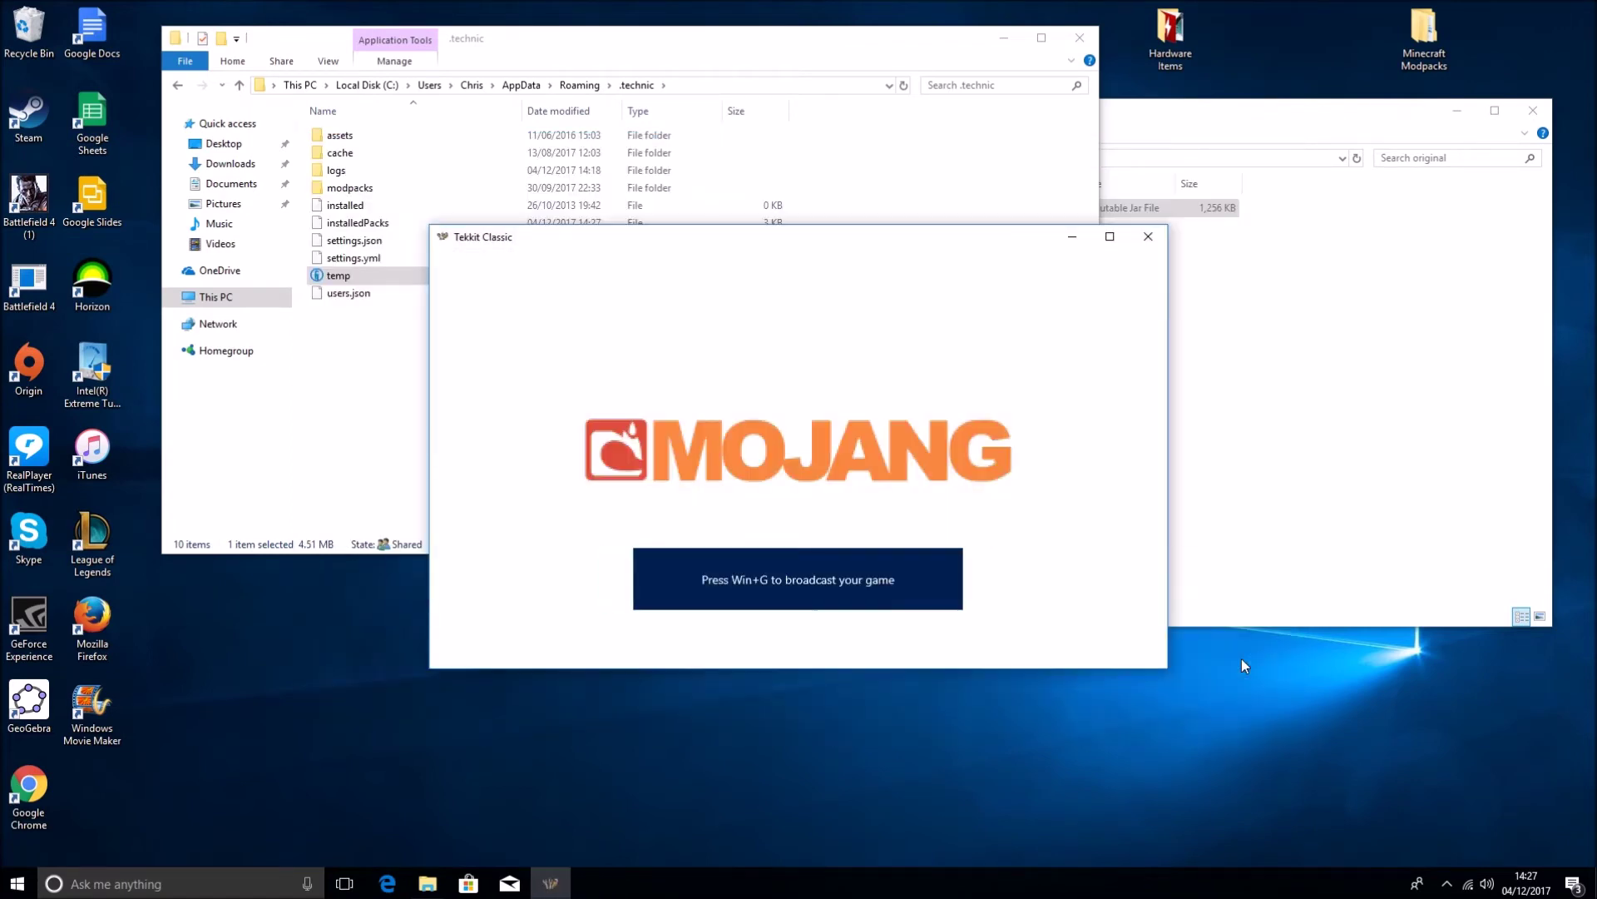
Step: Join the Tekkit Ultimate 24/7 multiplayer server and follow the blue Survival path from the lobby into its portal
{"action": "left_click", "coordinate": [771, 486]}
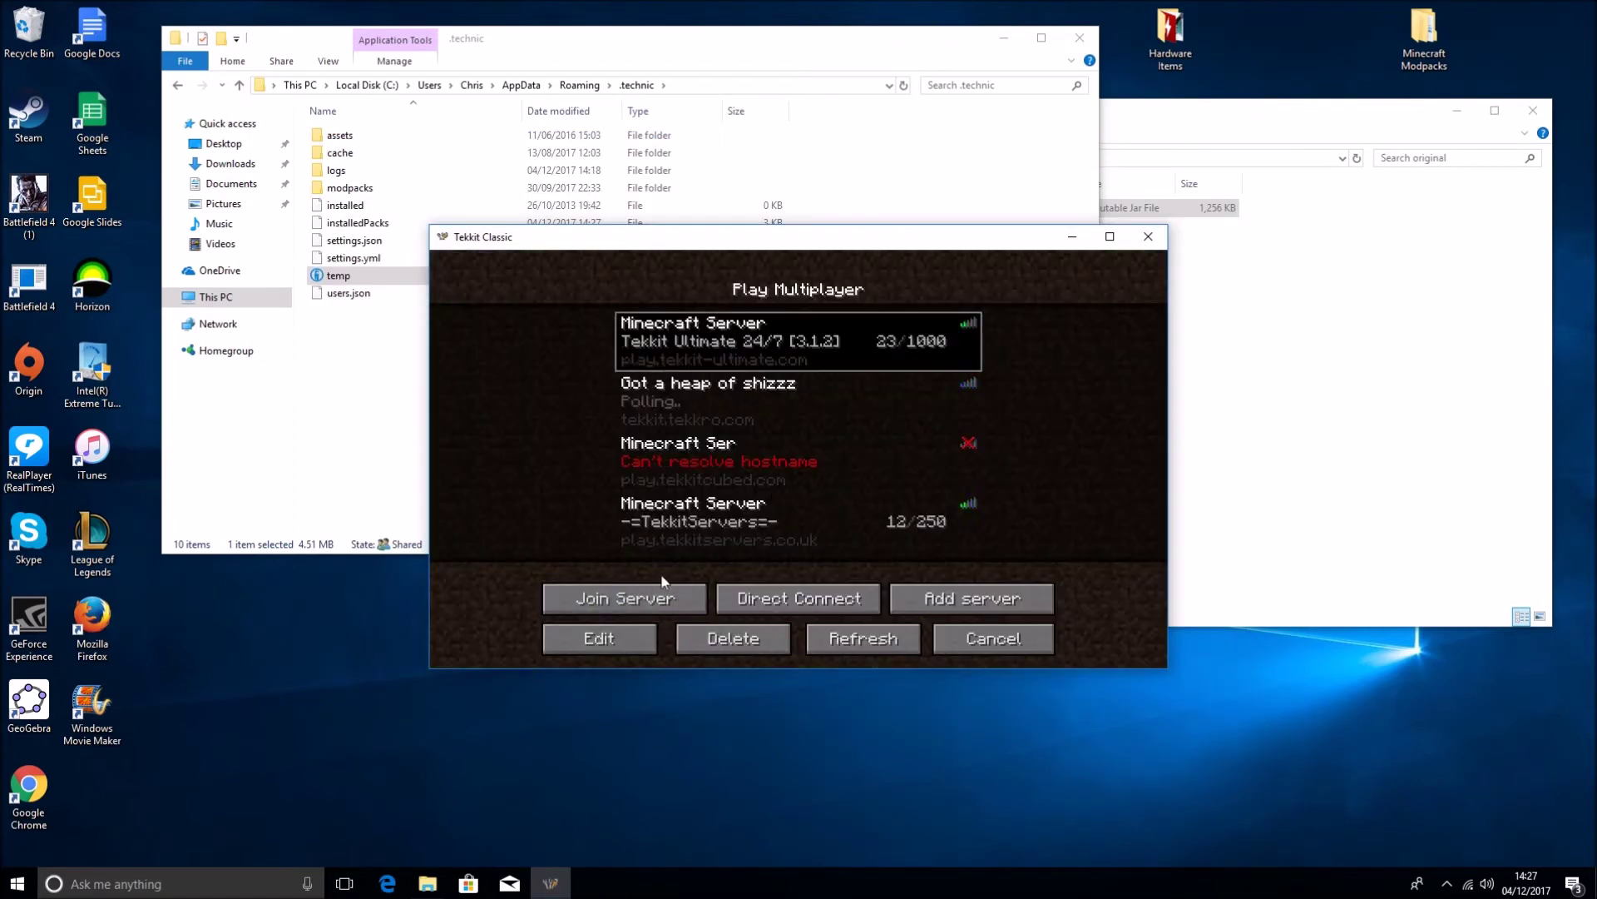
{"action": "left_click", "coordinate": [649, 600]}
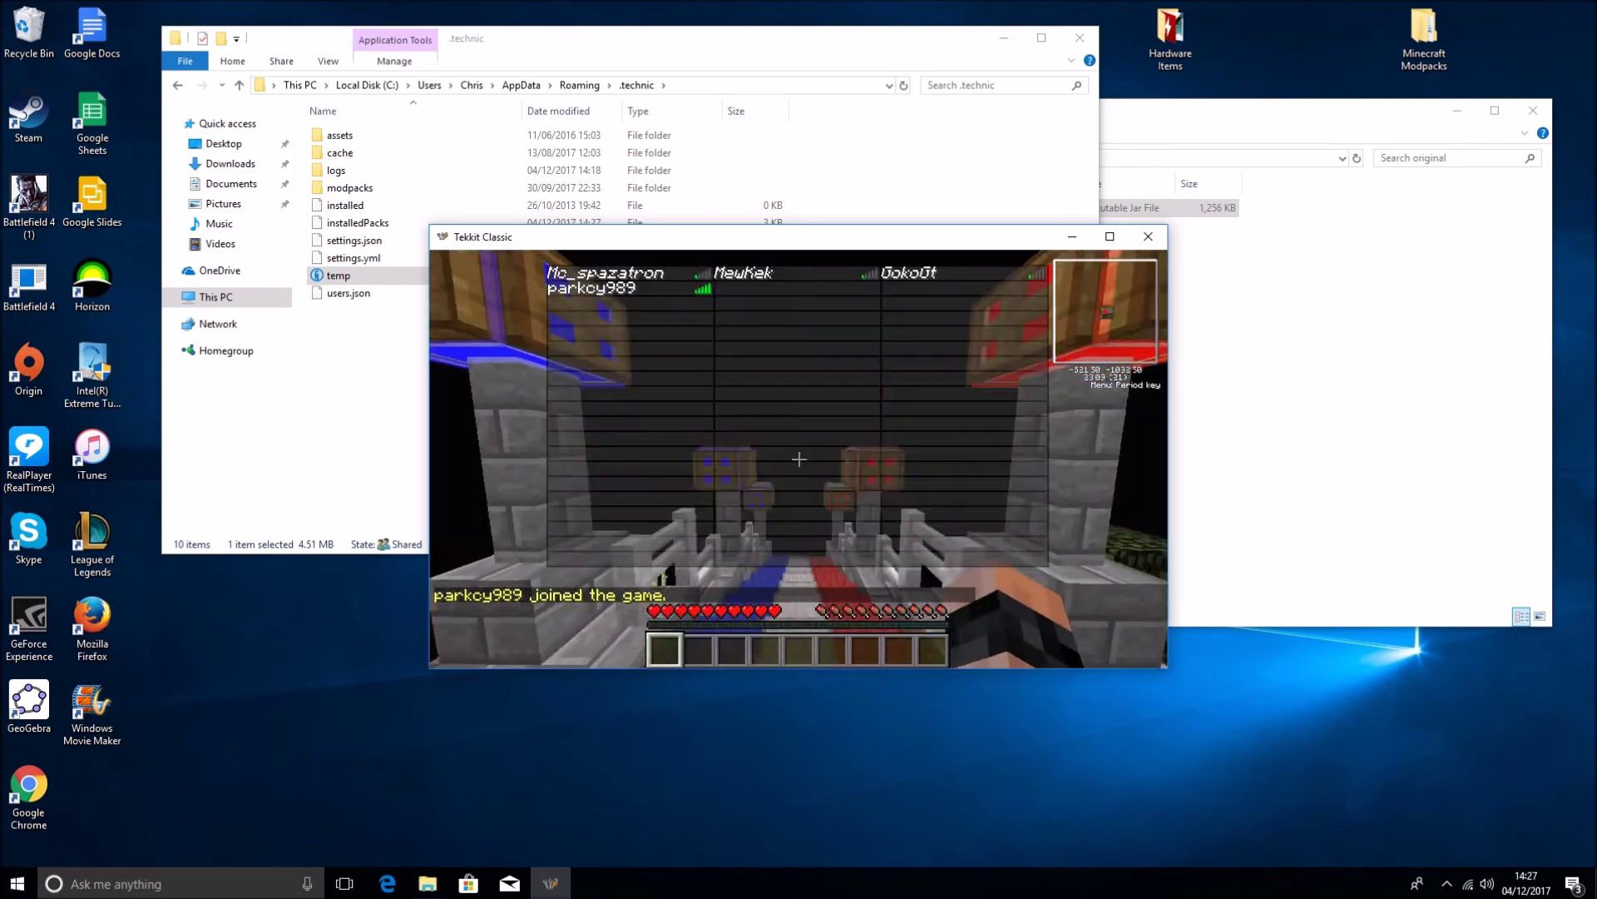
{"action": "key", "text": "w"}
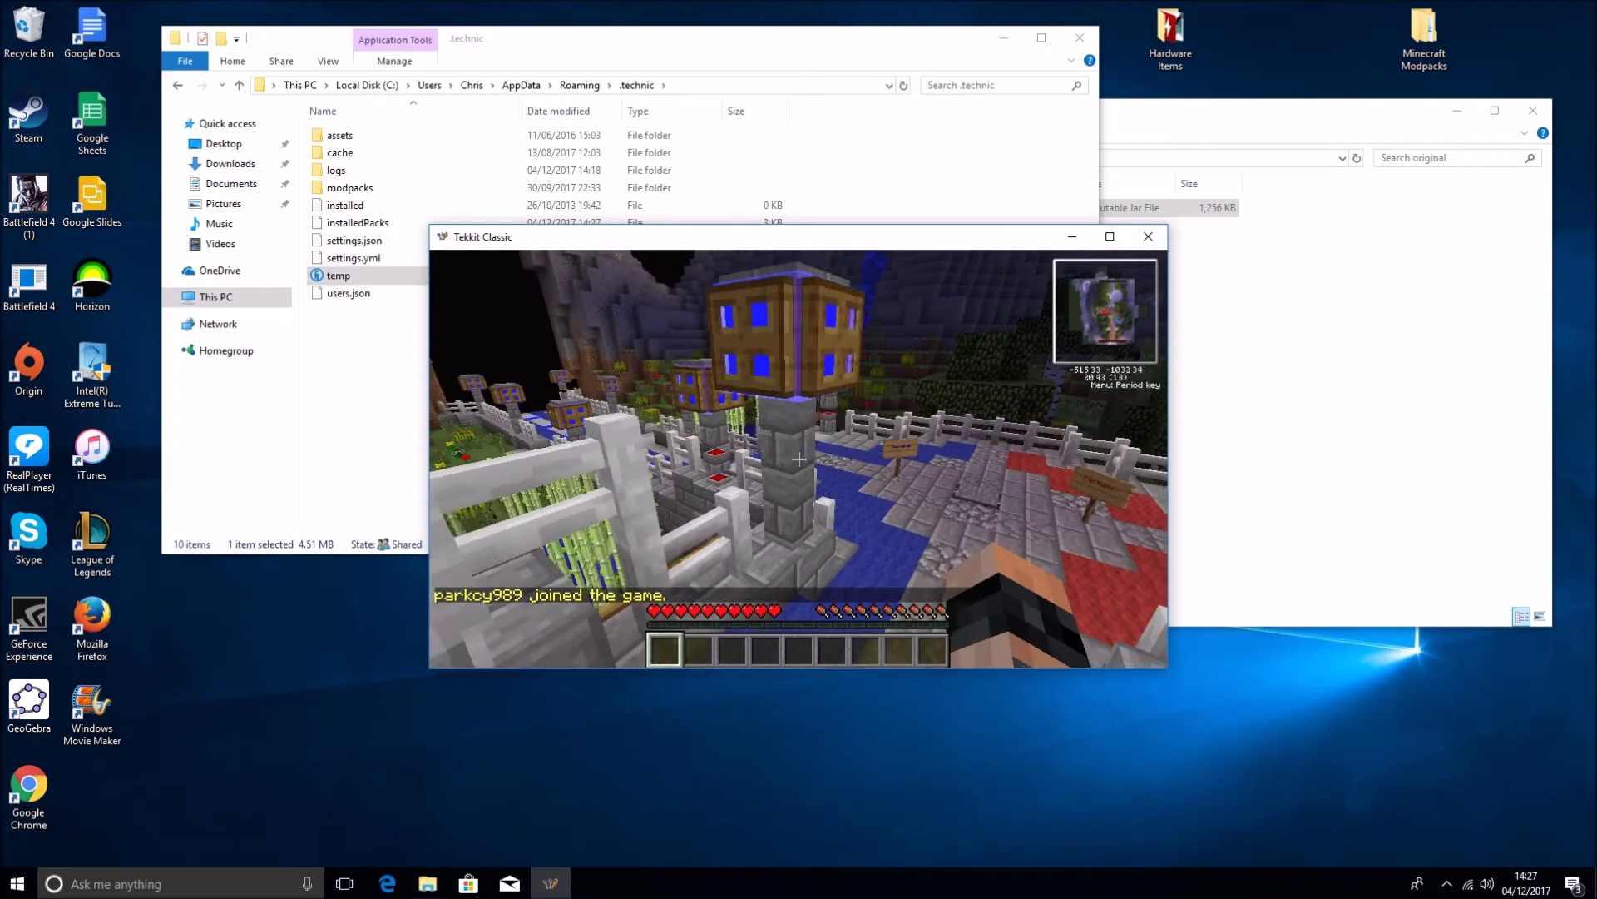
{"action": "key", "text": "w"}
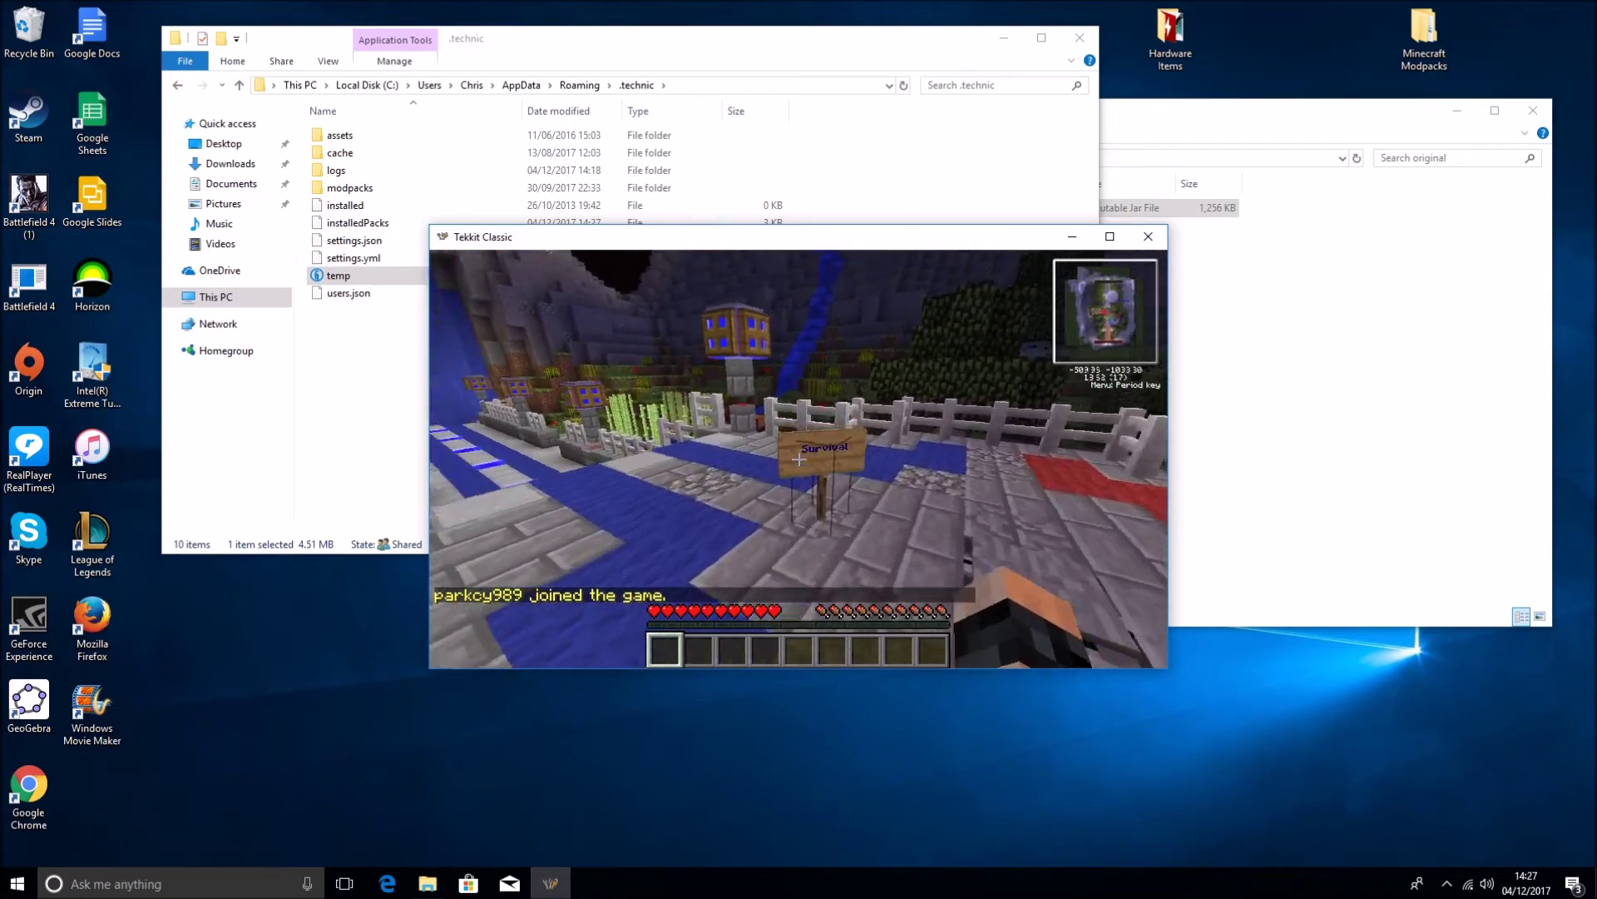
{"action": "key", "text": "w"}
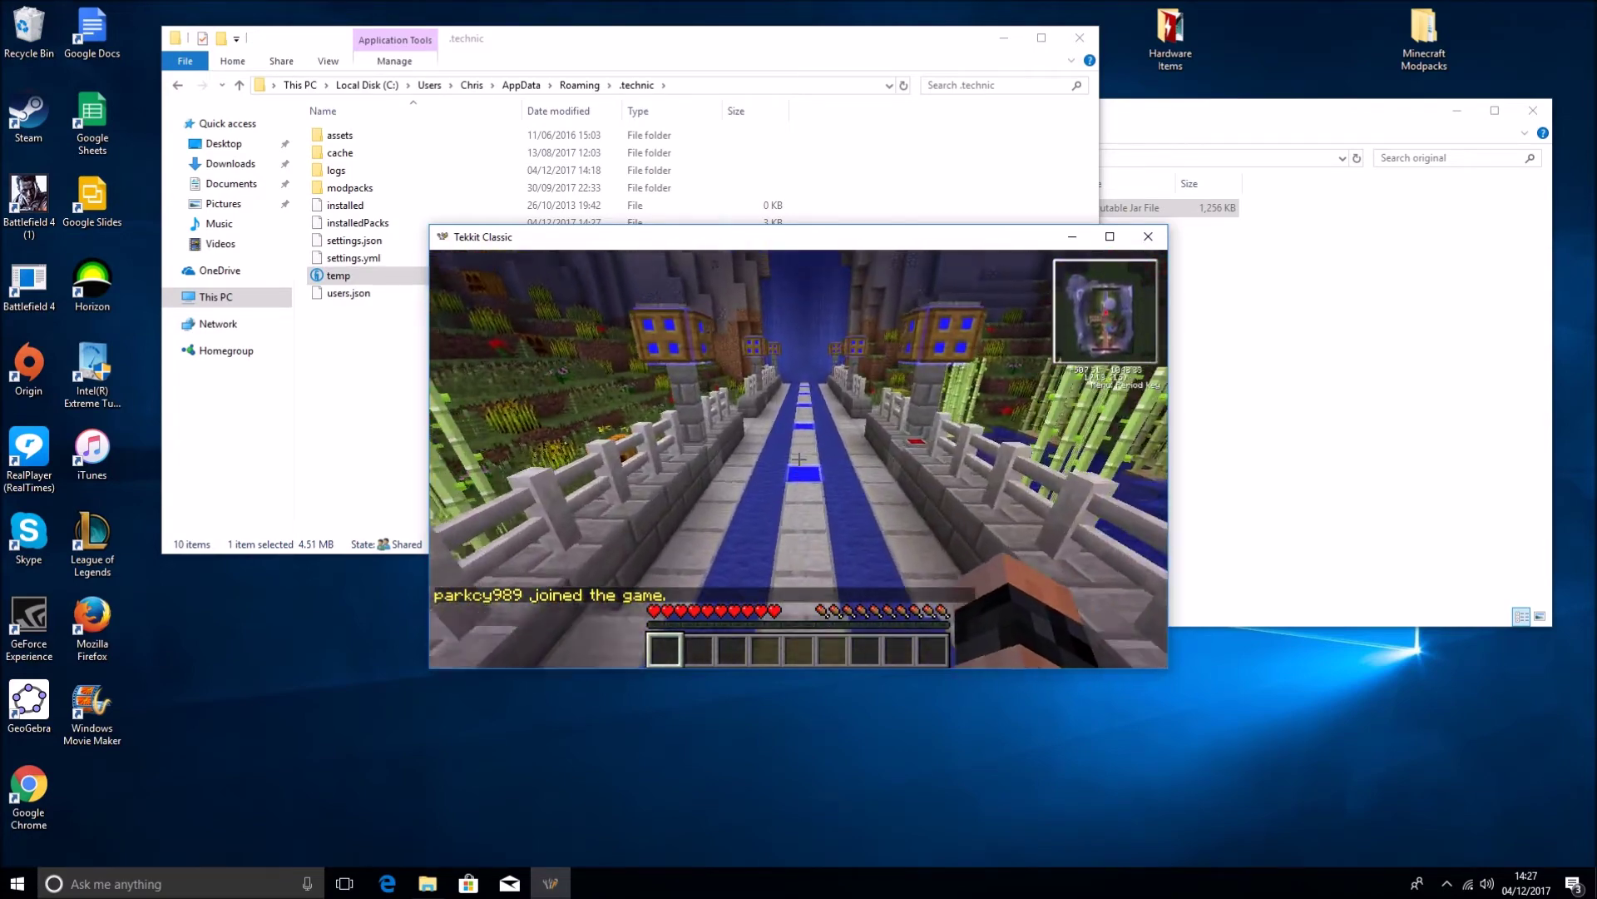
{"action": "key", "text": "w"}
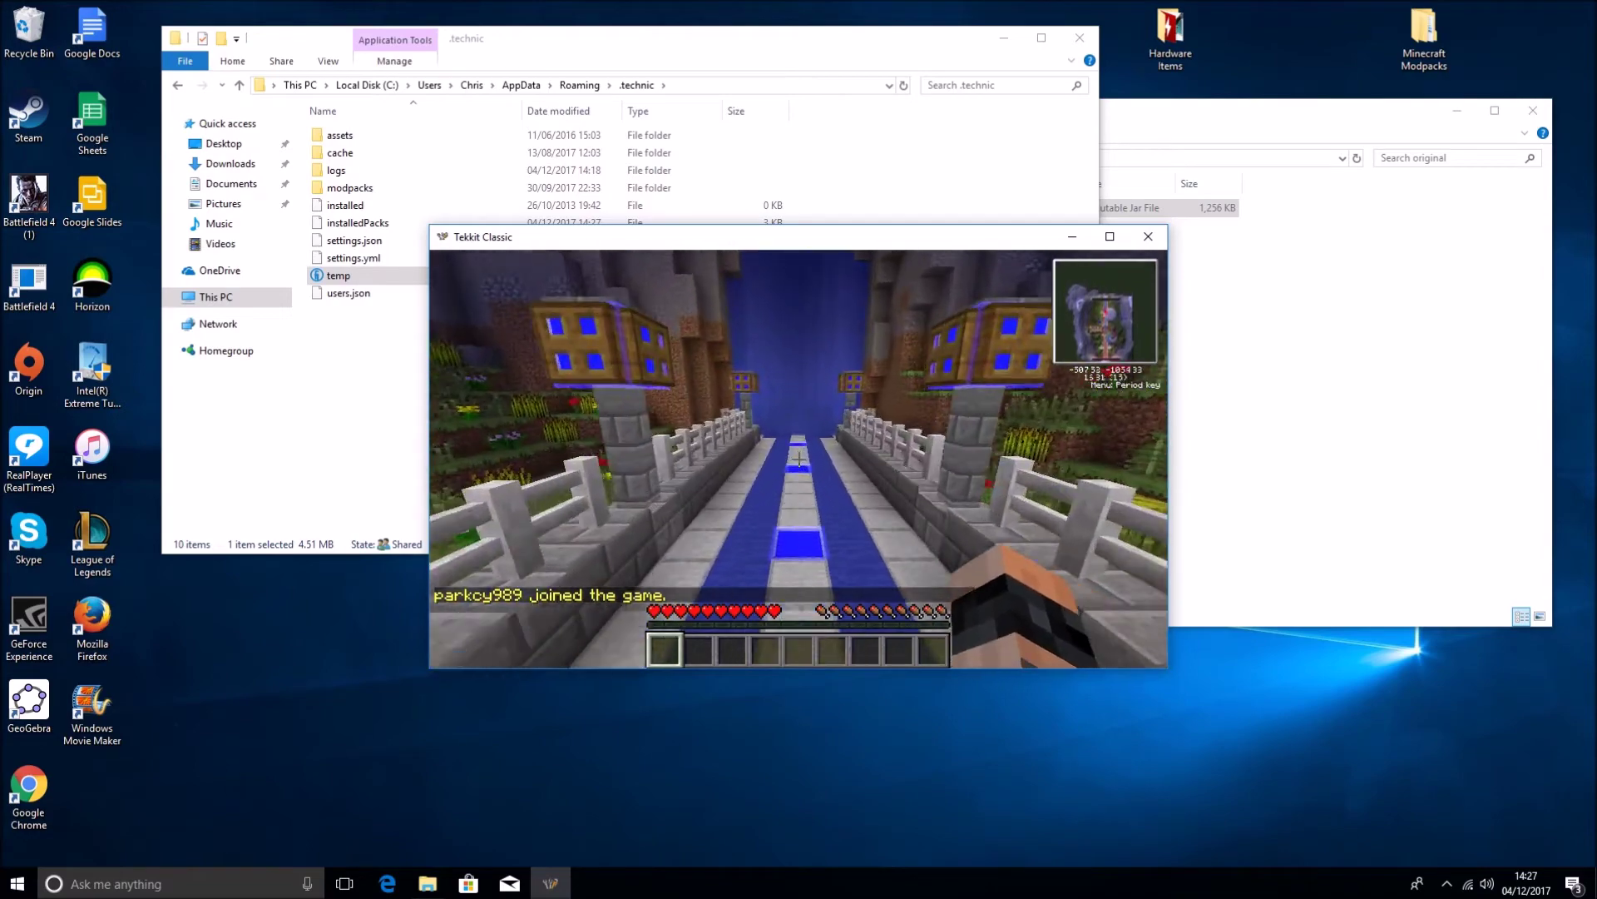
{"action": "key", "text": "w"}
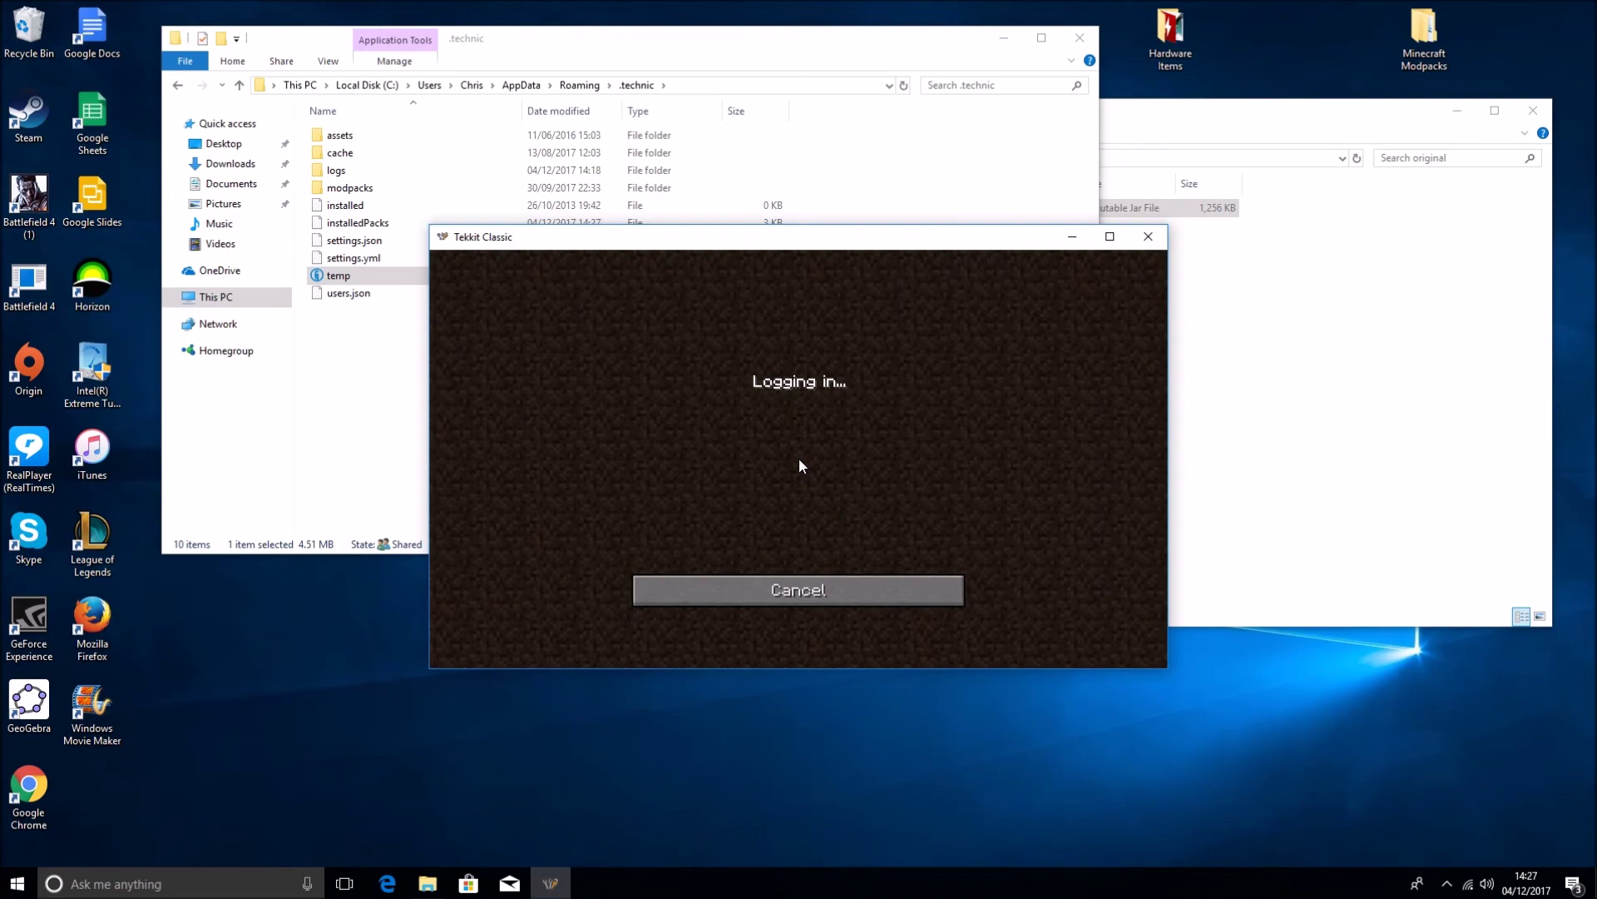
Step: Walk through the survival world along the wooden house's wall and past the turquoise block beside it
{"action": "key", "text": "w"}
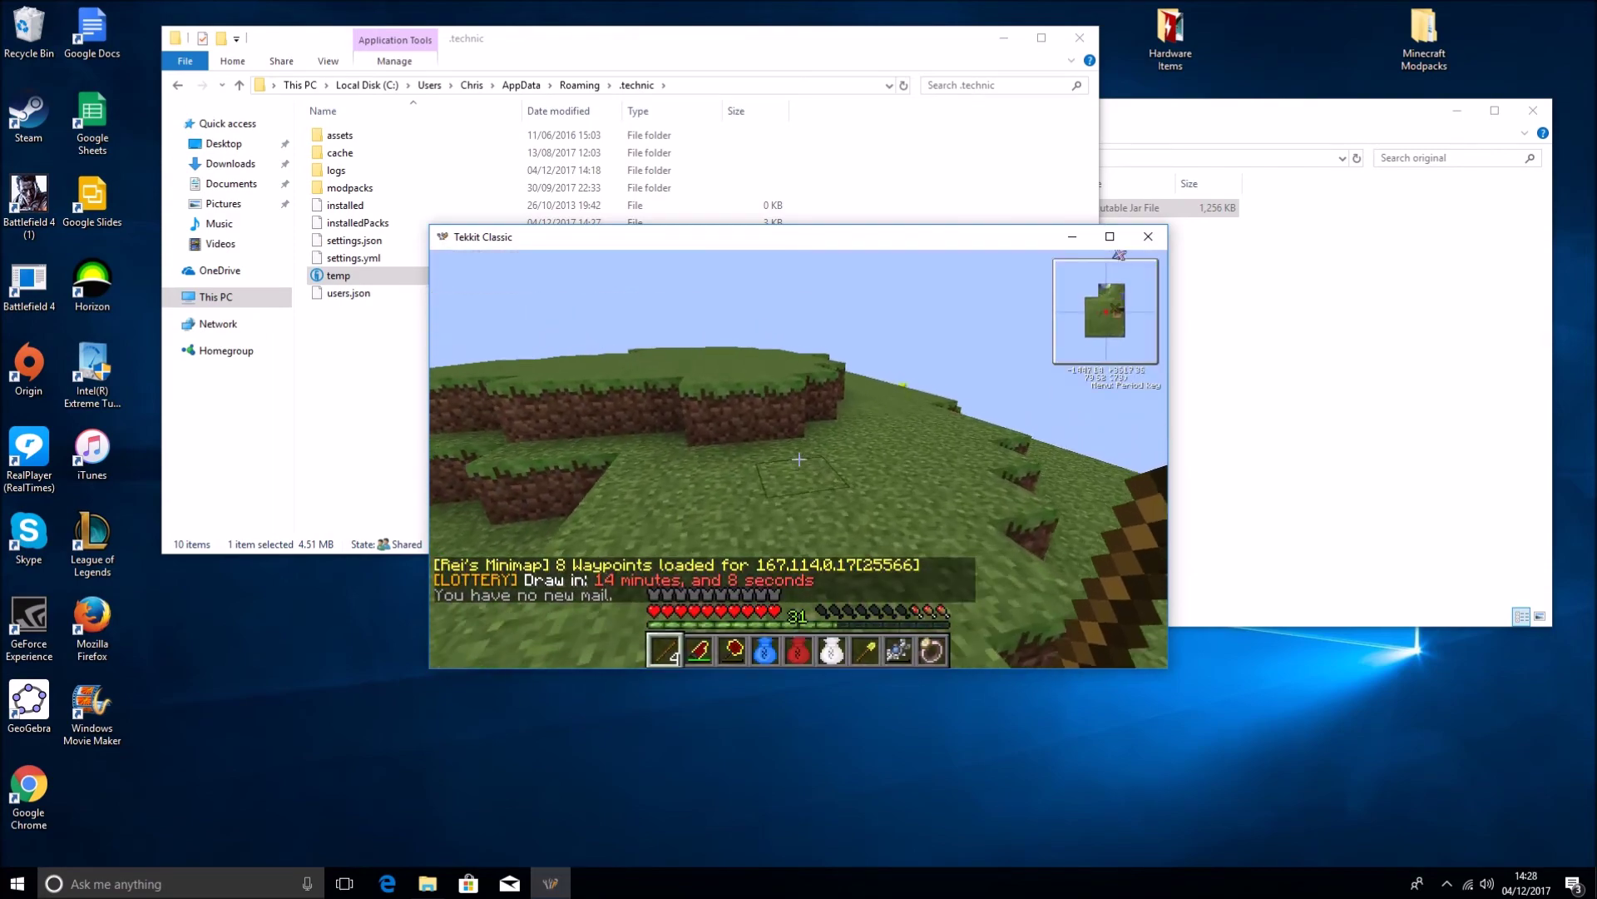
{"action": "key", "text": "space"}
{"action": "key", "text": "space"}
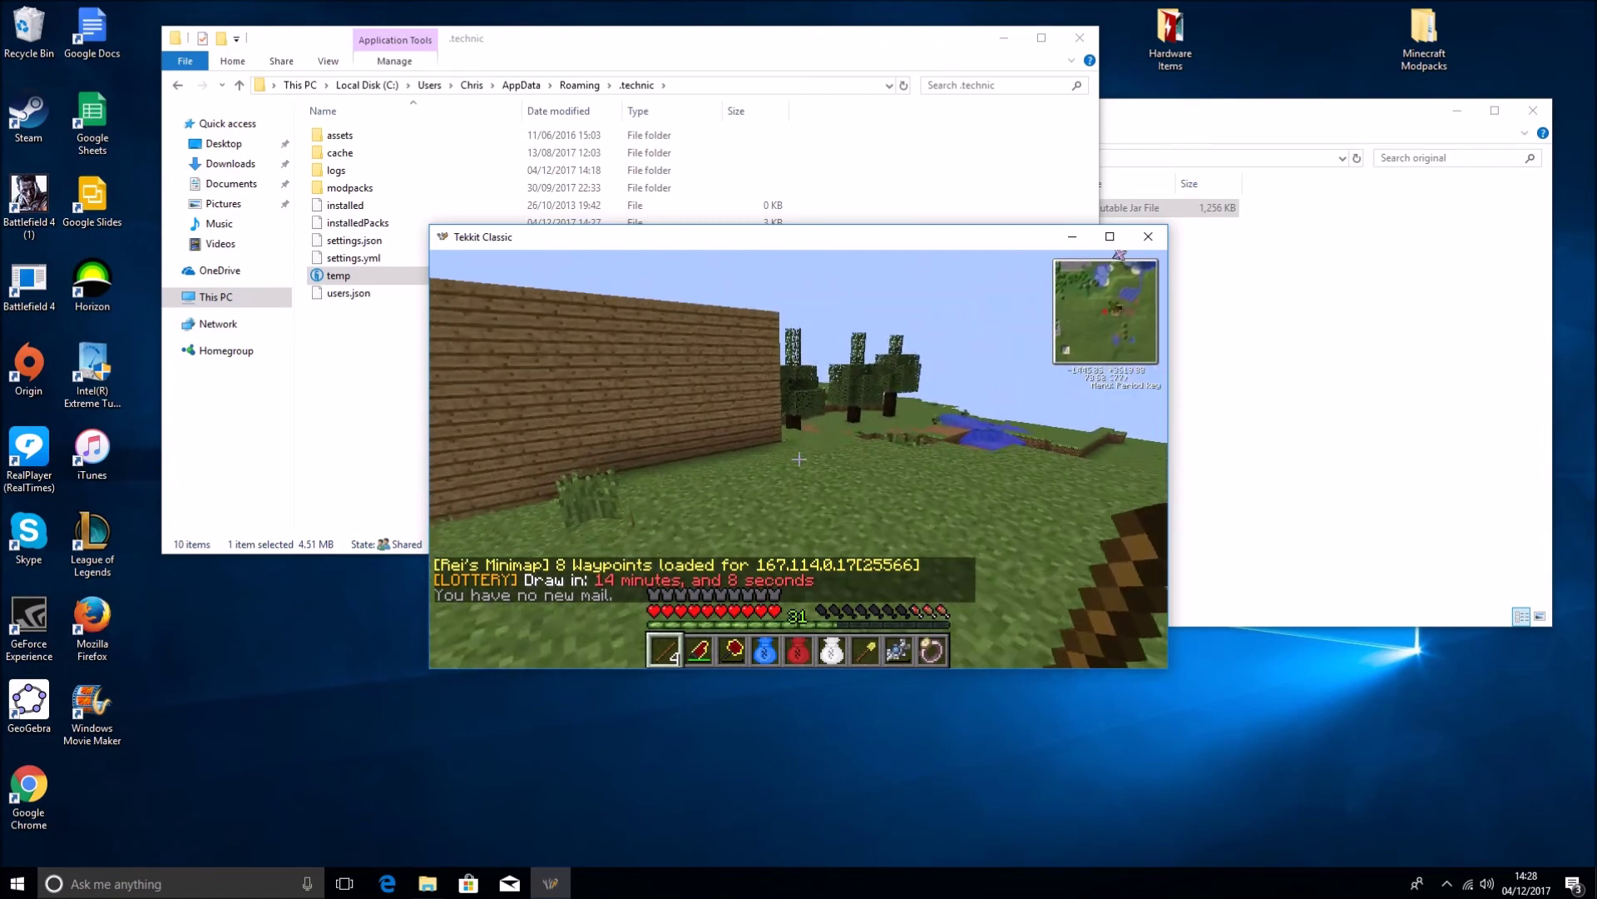
{"action": "key", "text": "w"}
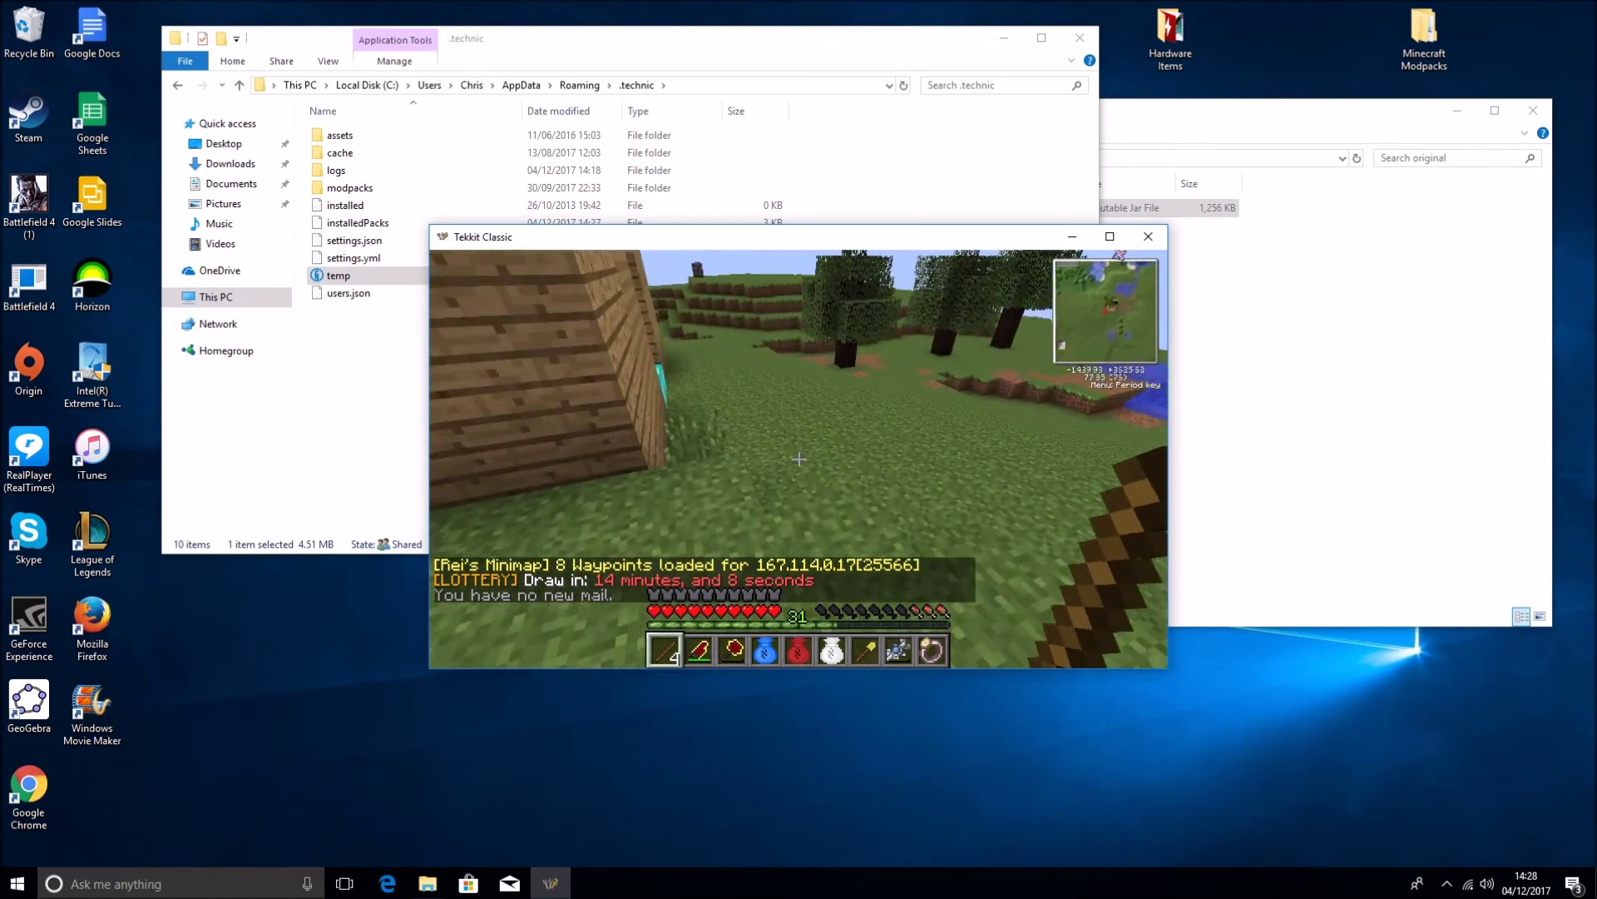
{"action": "key", "text": "w"}
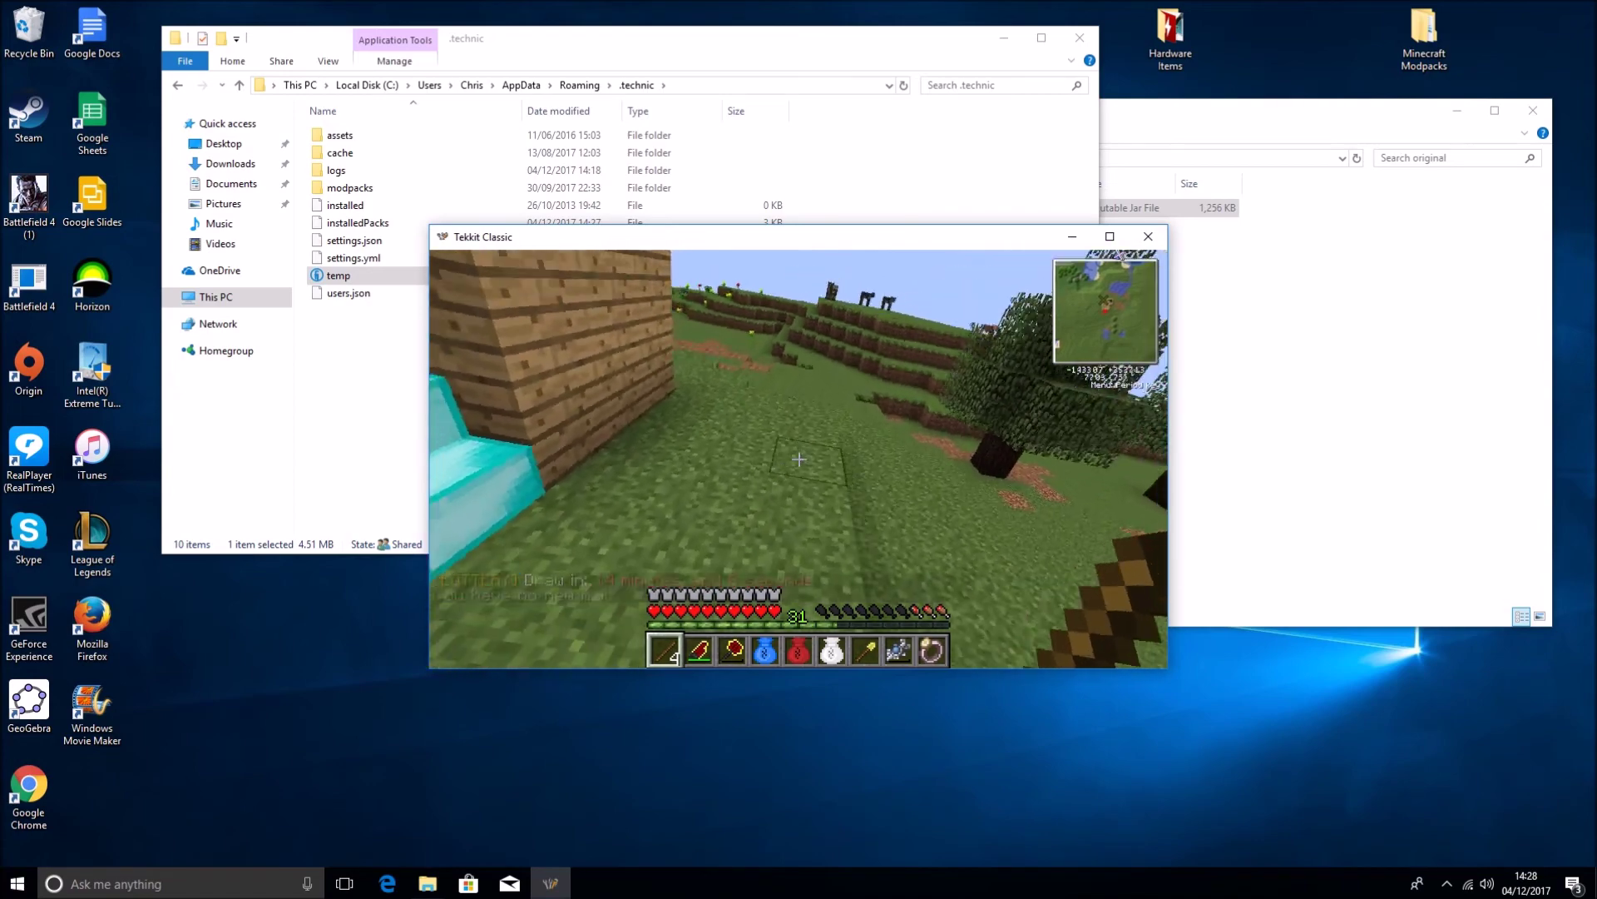
Step: Walk out over the grassy hills past the orange frame and look back at the wooden house
{"action": "key", "text": "w"}
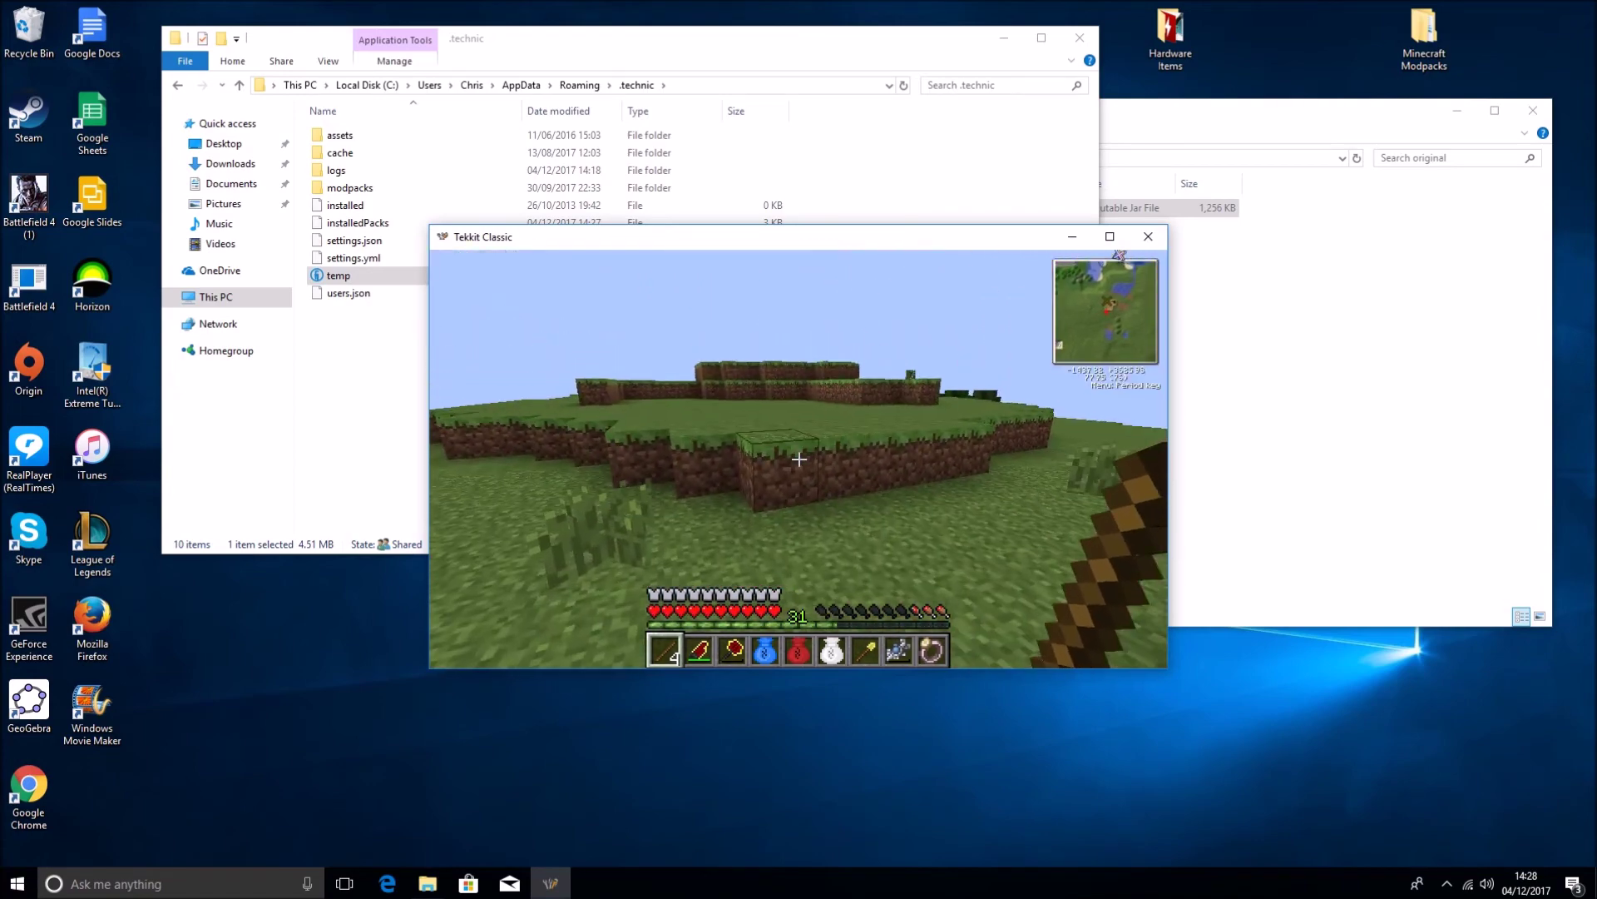
{"action": "key", "text": "w"}
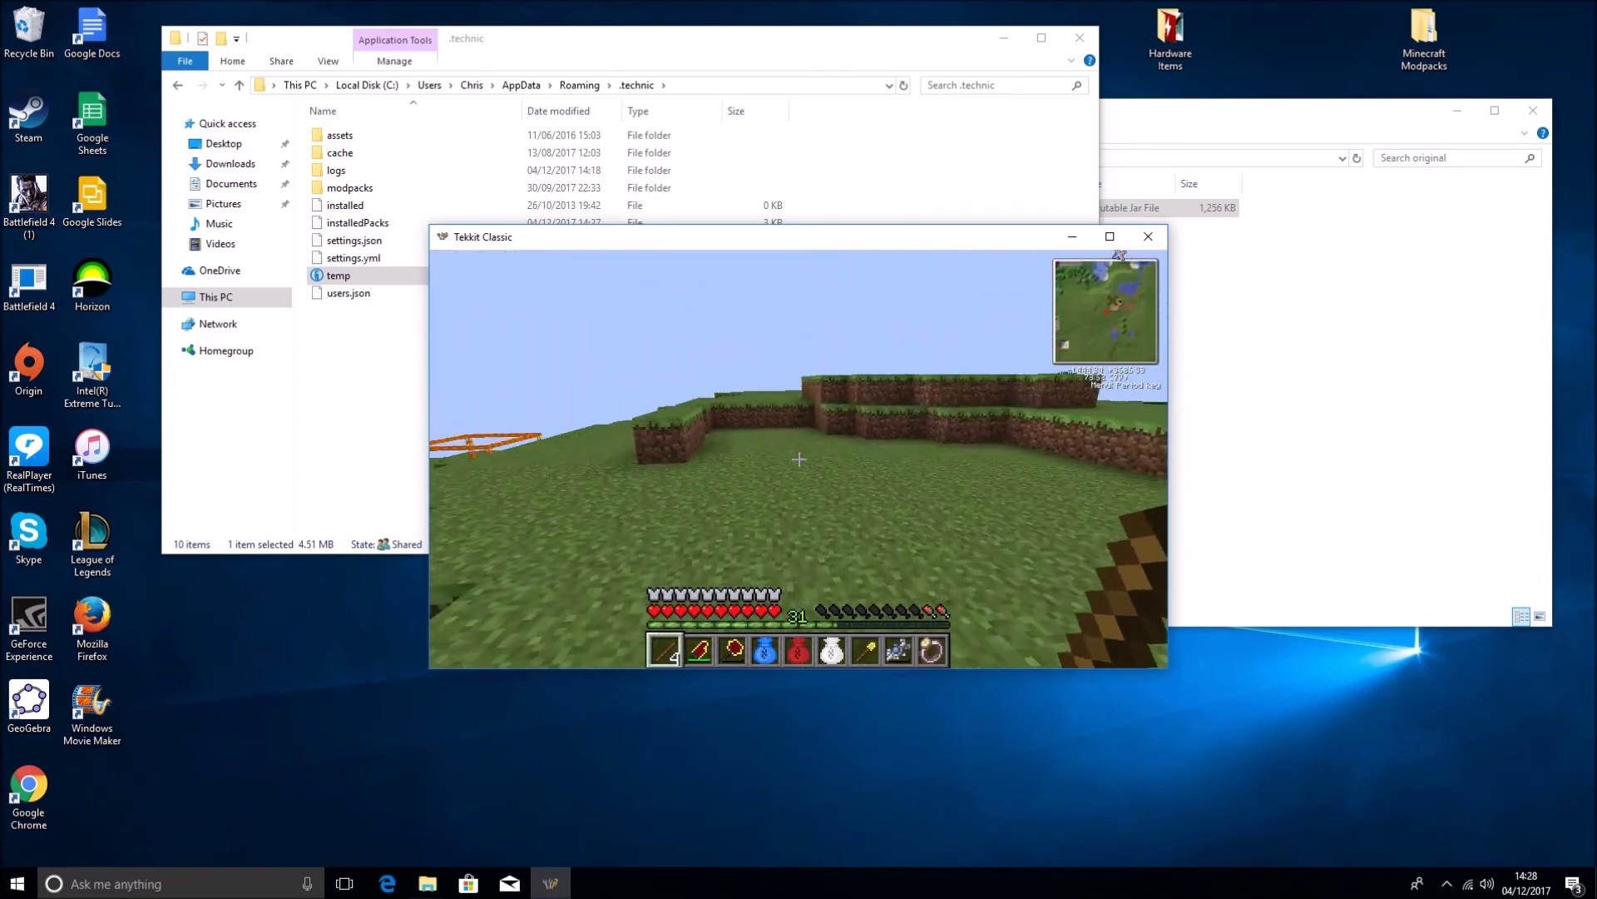
{"action": "key", "text": "w"}
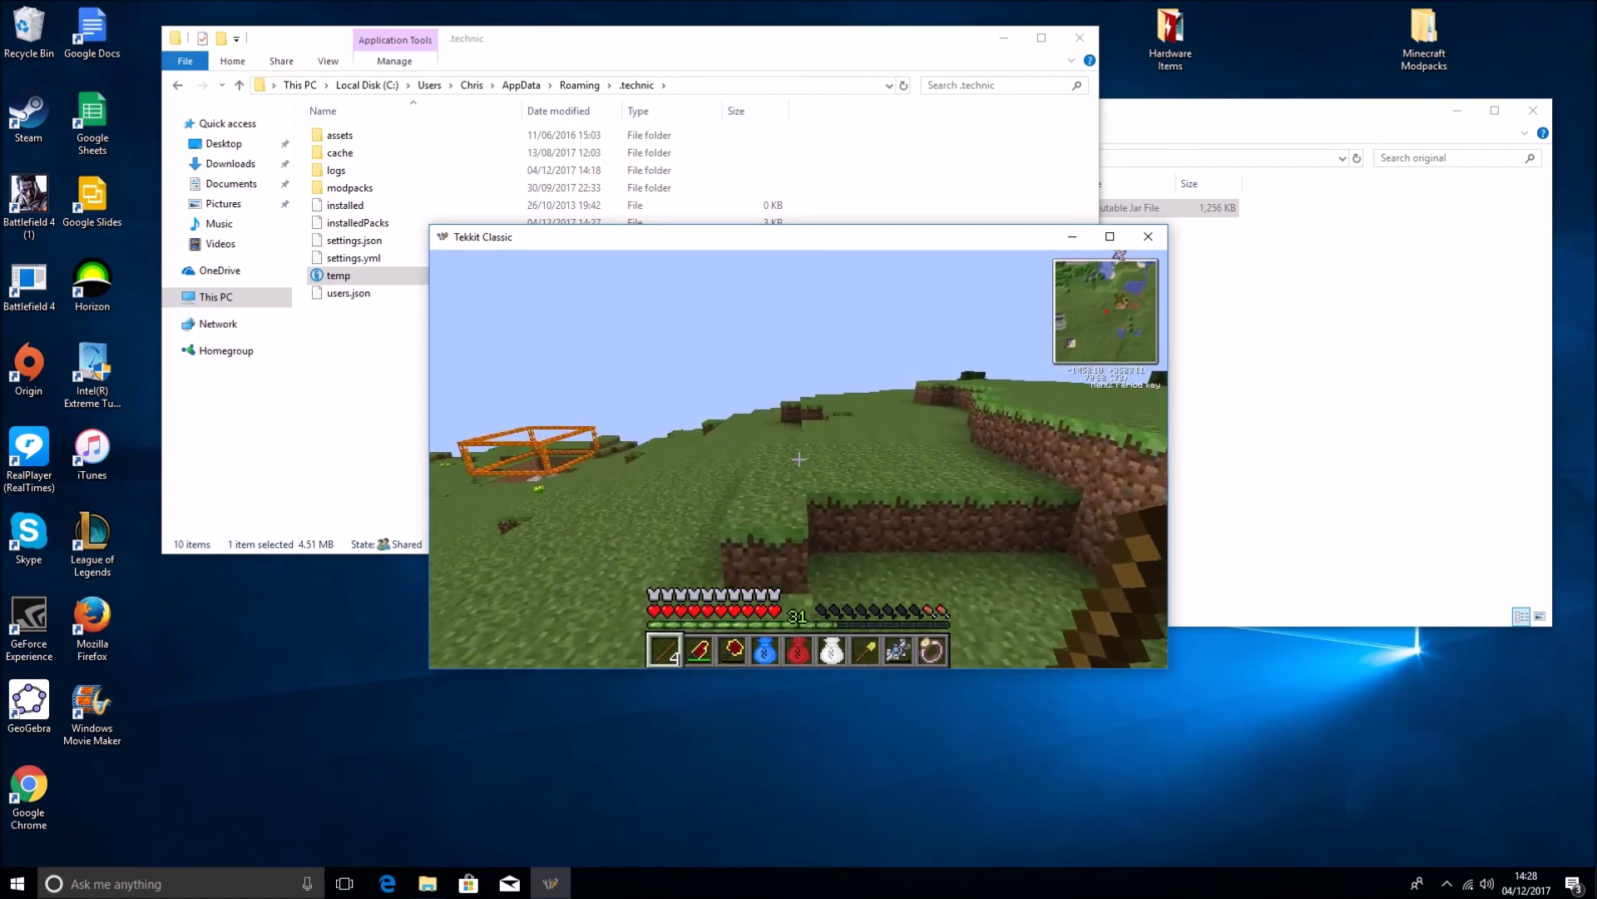
{"action": "key", "text": "w"}
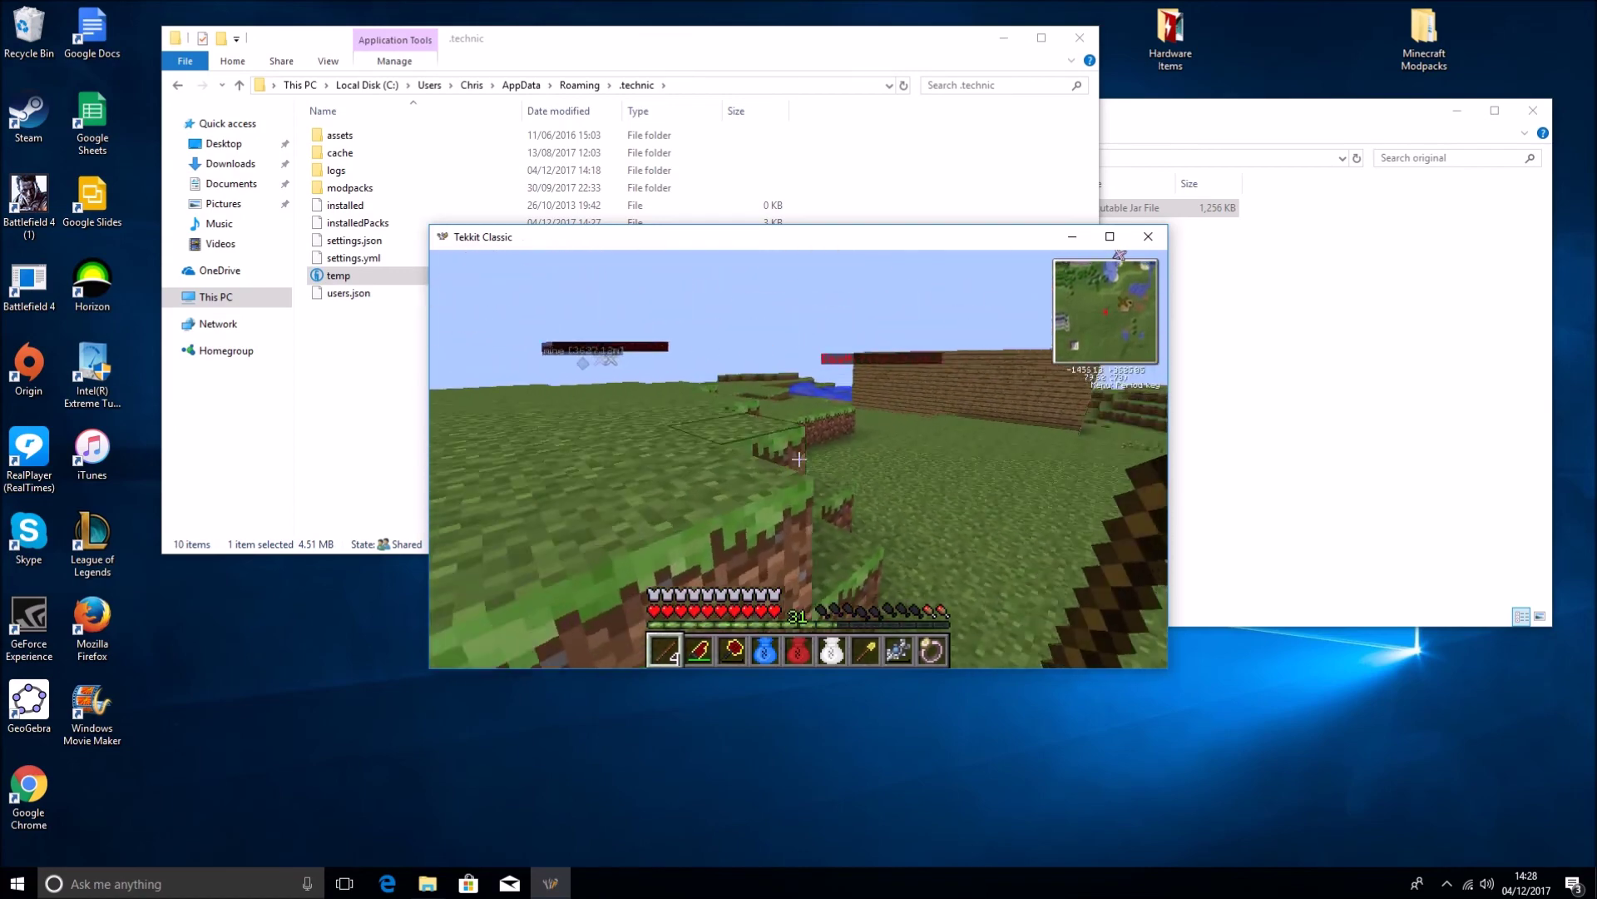